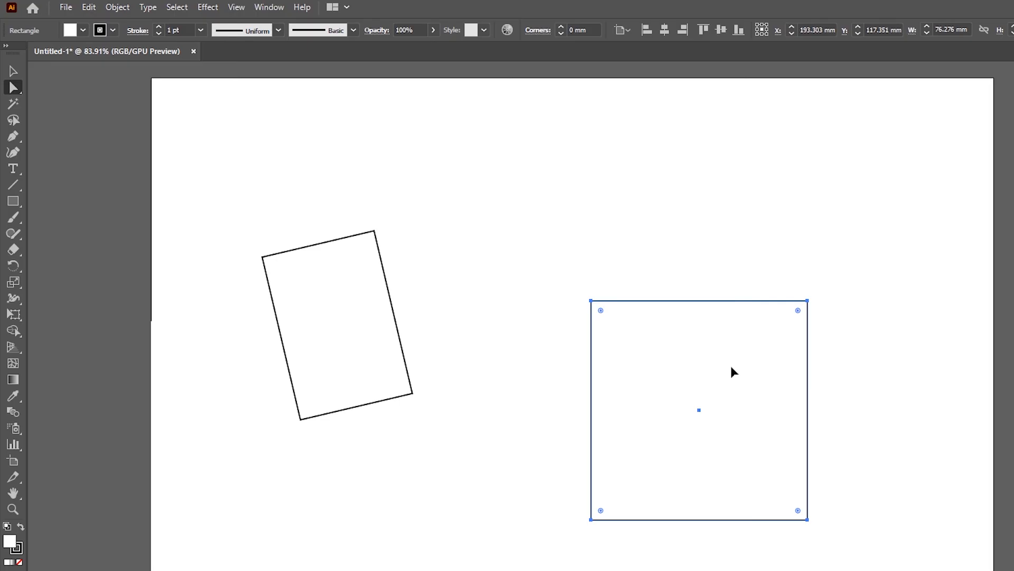
Move the white square up beside the tilted rectangle and fill it with teal.
drag(732, 372, 626, 238)
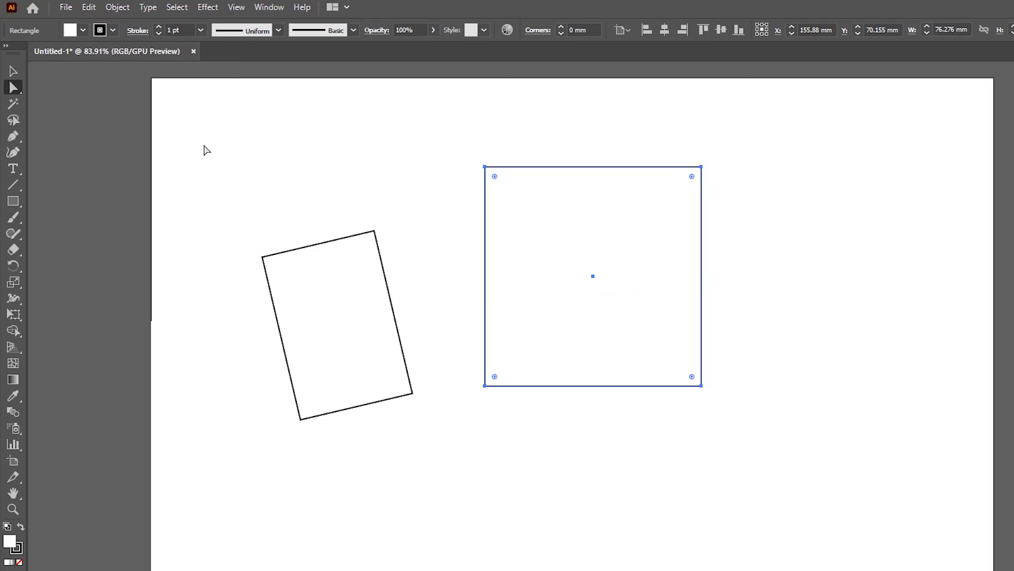
click(84, 34)
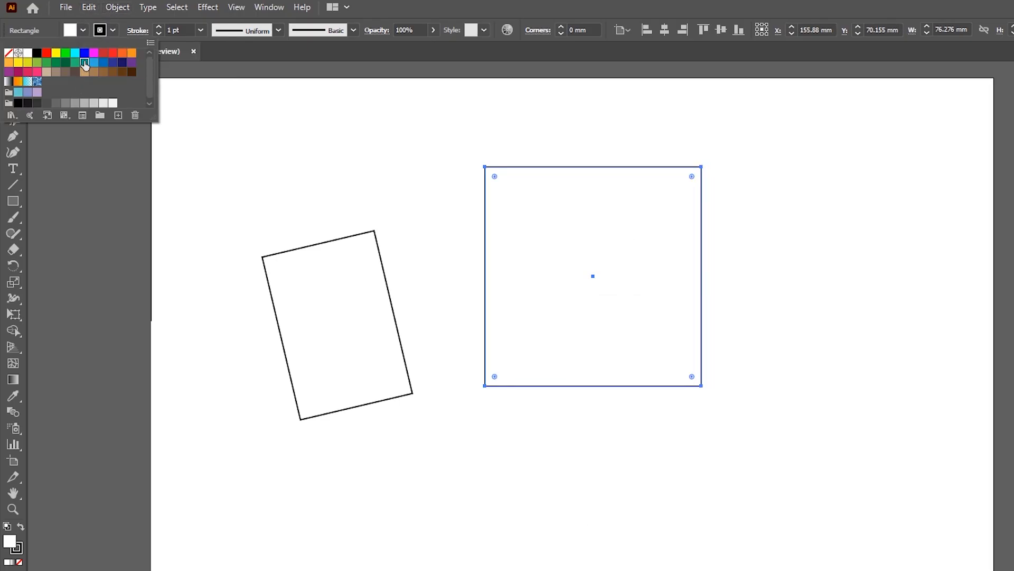
click(85, 64)
Fill the tilted rectangle with dark brown and move it up and left to about X 38.7 mm, Y 61.3 mm.
click(337, 324)
click(83, 30)
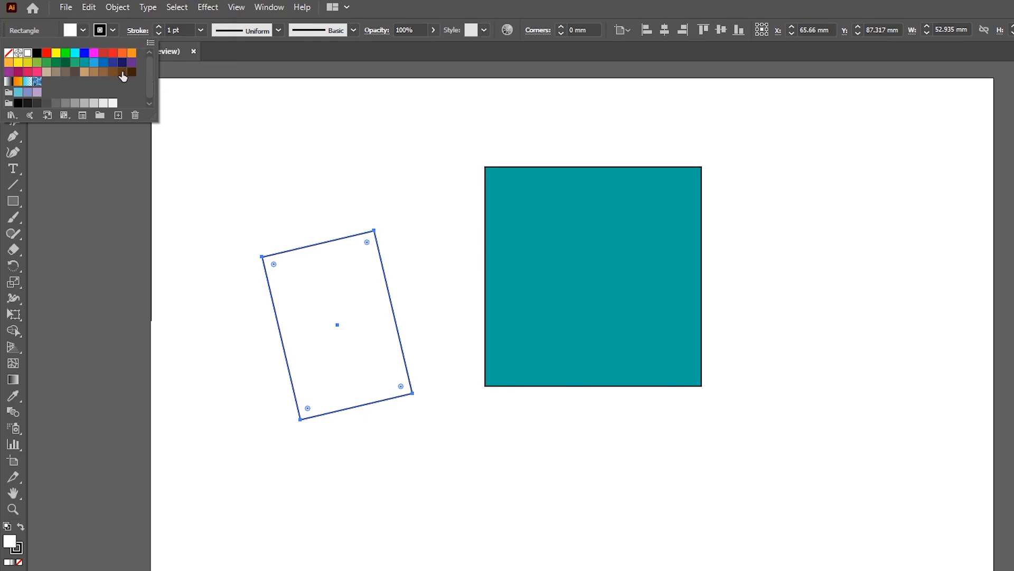
click(122, 76)
click(208, 232)
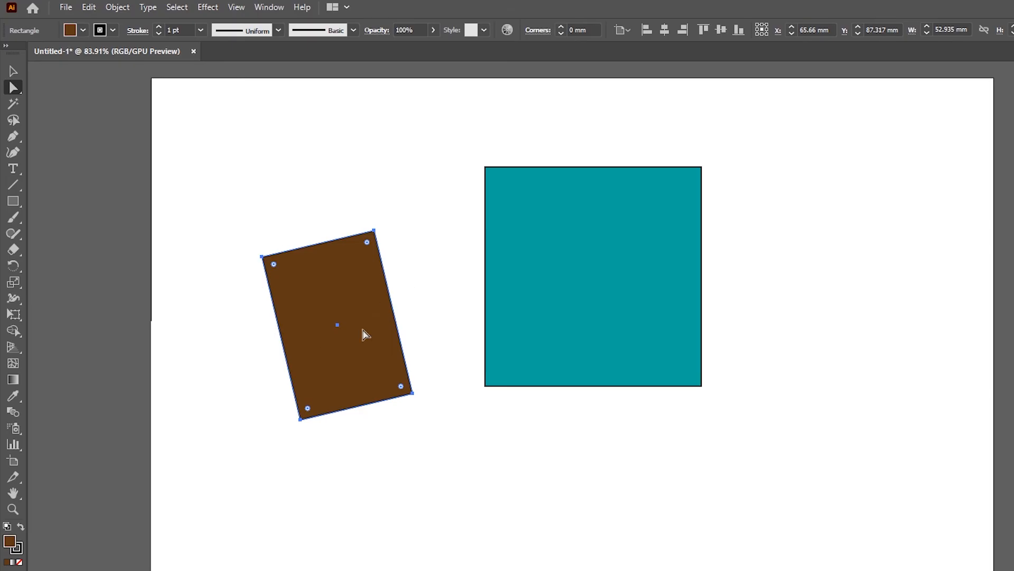
drag(327, 300, 249, 227)
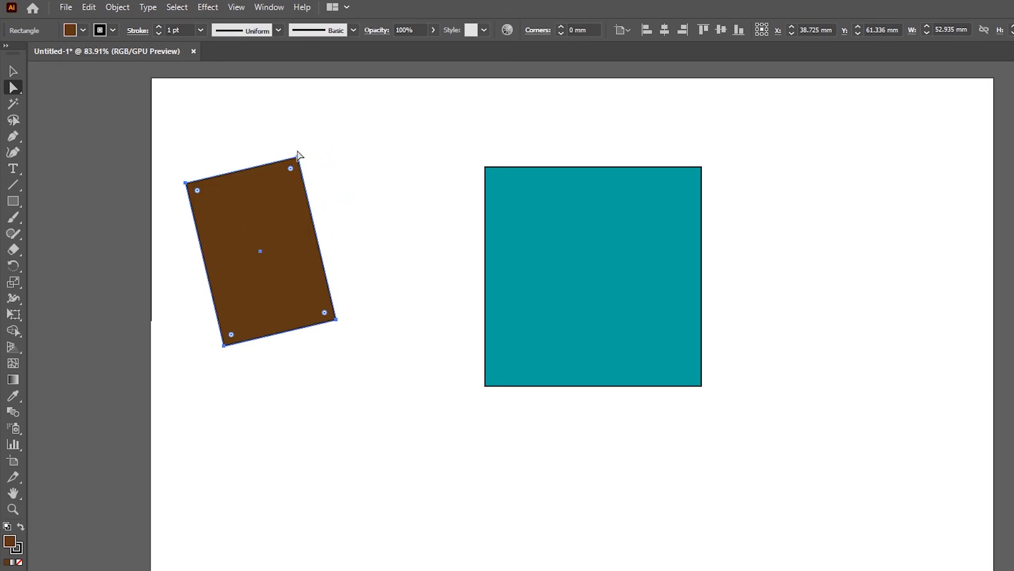
Pull the teal square's upper-right anchor point outward to about X 241 mm, Y 37.5 mm.
click(549, 243)
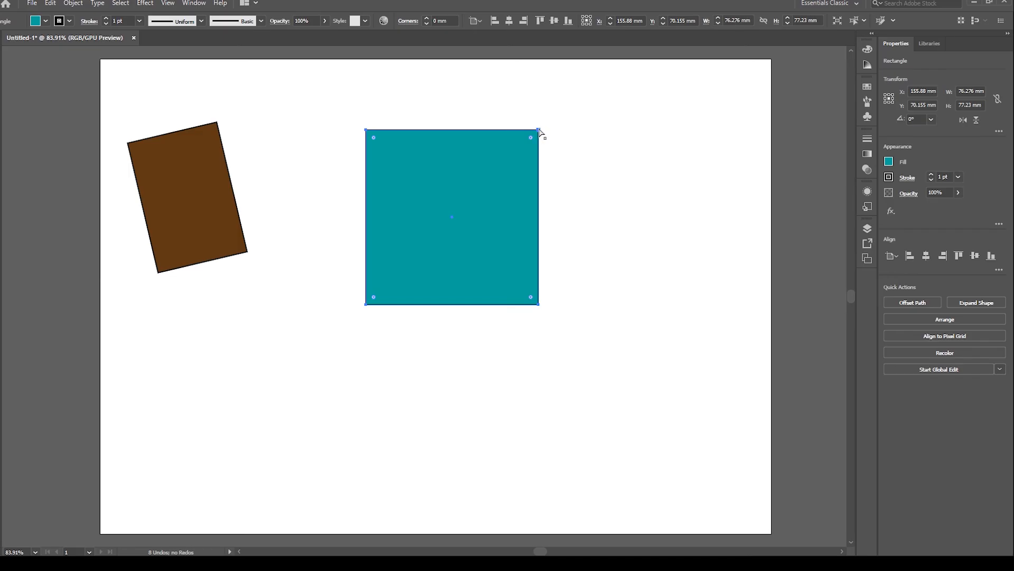
click(539, 129)
drag(538, 129, 648, 143)
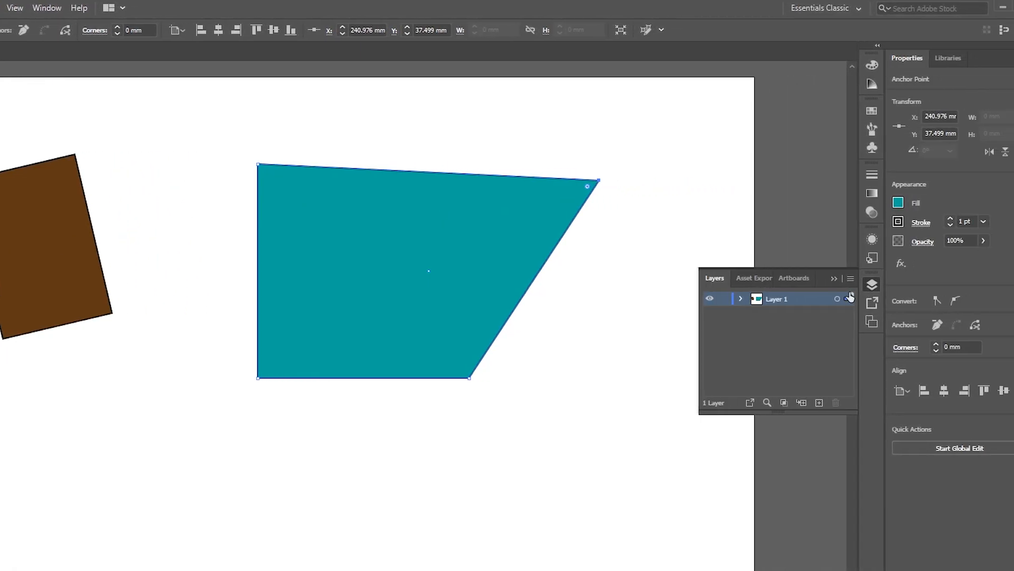
Add a new layer and draw a rectangle about 103 × 59 mm on it, below the teal quadrilateral.
click(786, 403)
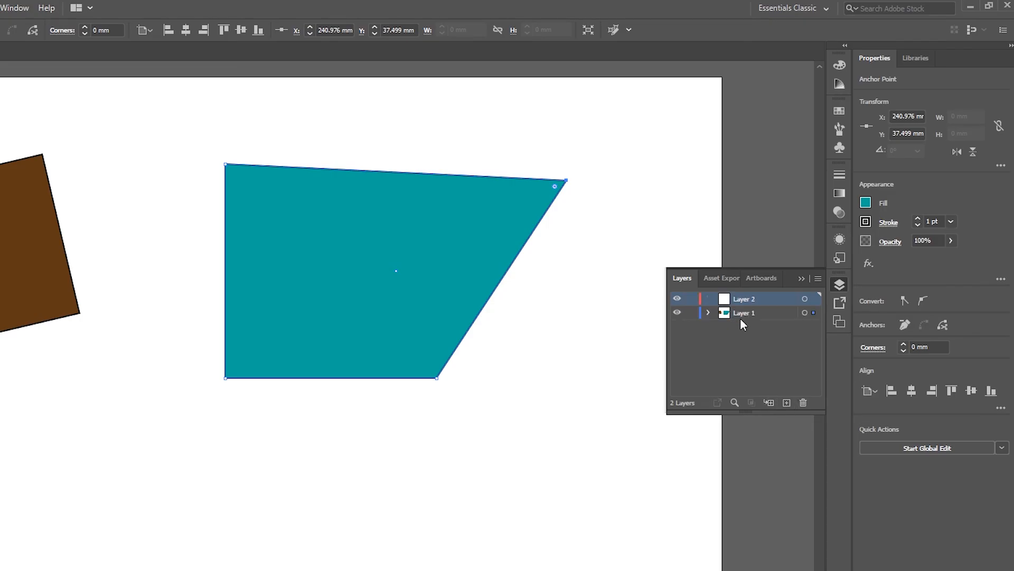
key(m)
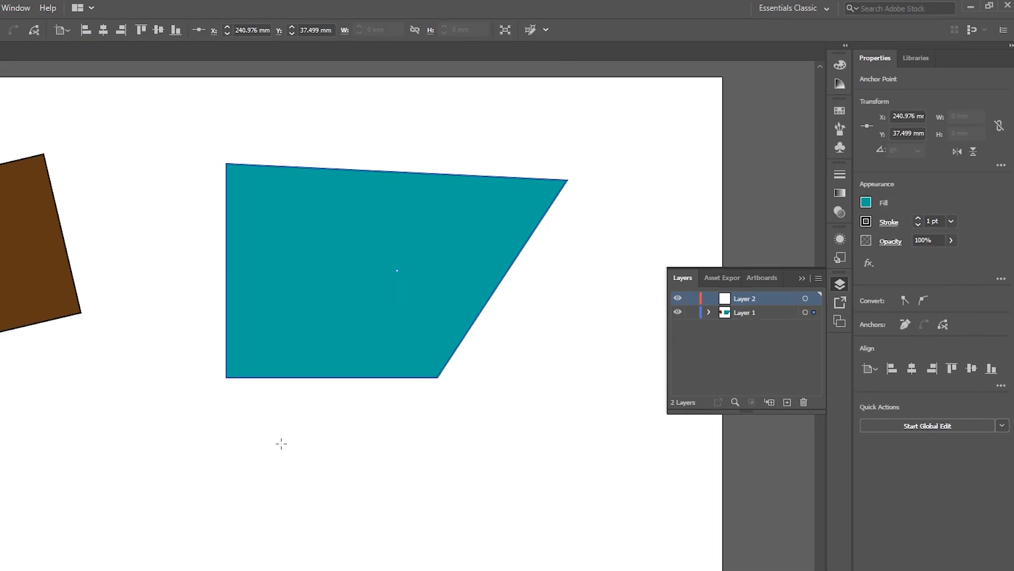
mouse_move(167, 410)
mouse_down()
mouse_move(217, 457)
mouse_move(454, 570)
mouse_up()
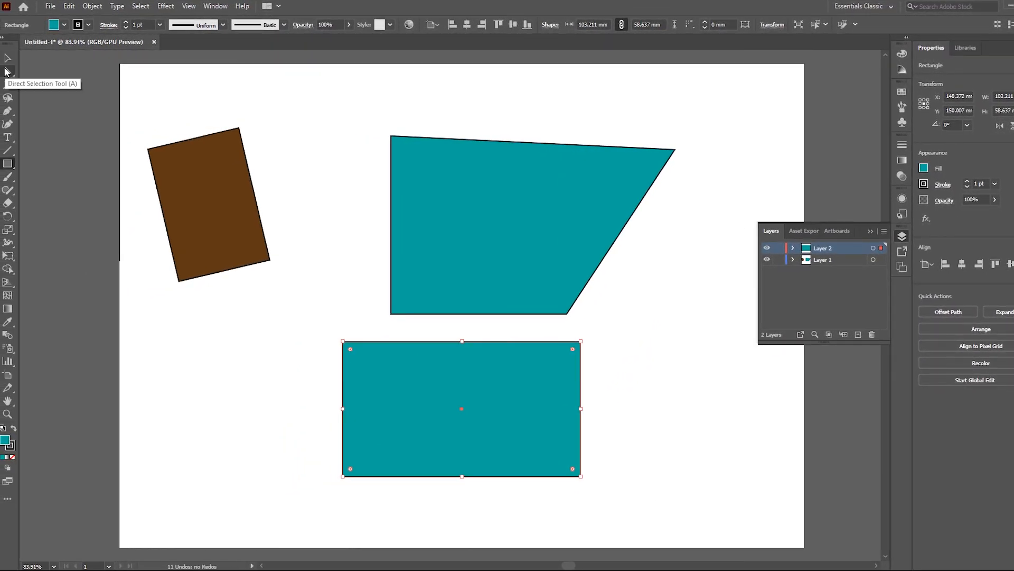
Move the whole teal quadrilateral on Layer 1 up and left to about X 153.6 mm, Y 60.9 mm.
click(6, 72)
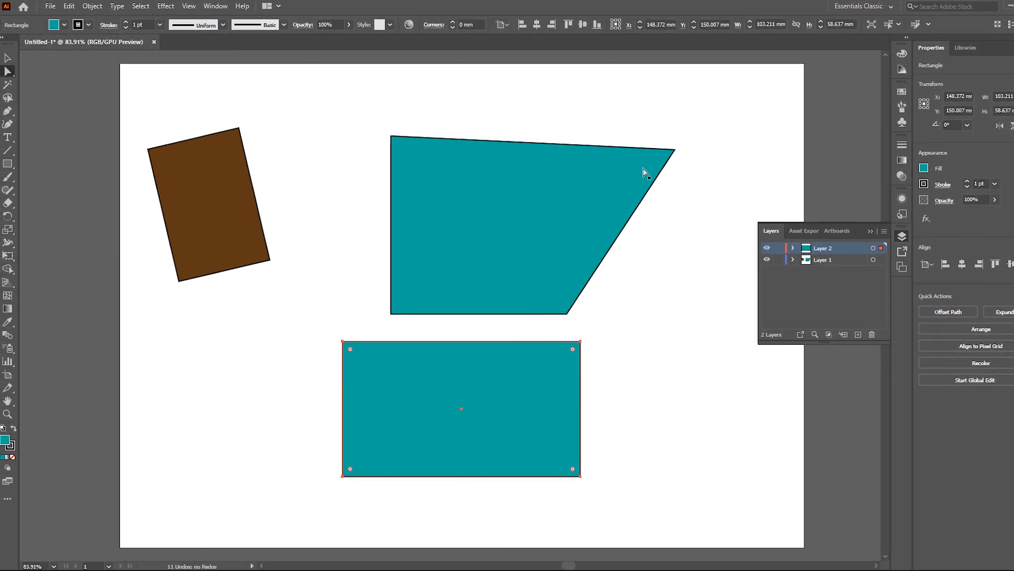
click(593, 204)
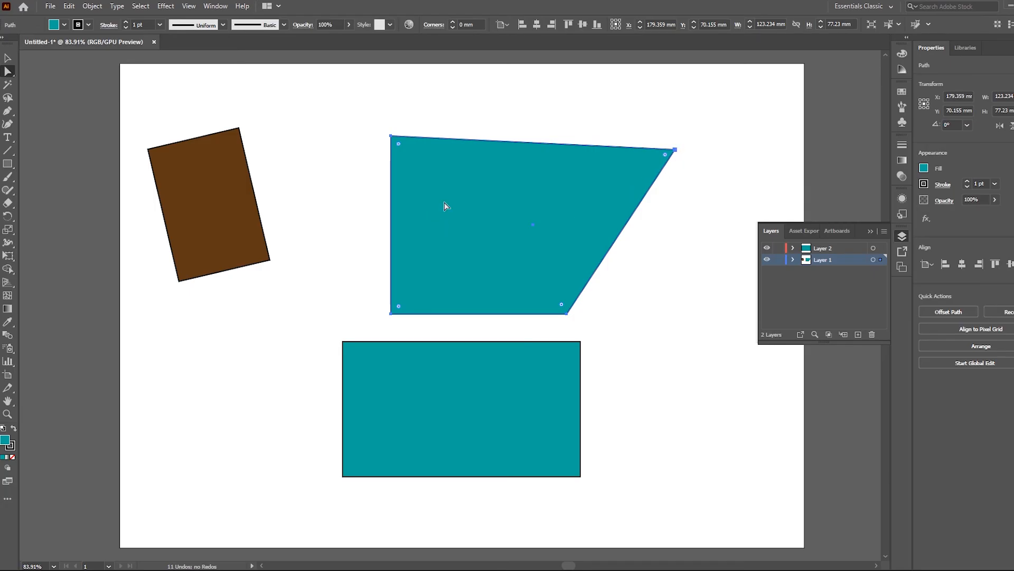
drag(445, 206, 415, 182)
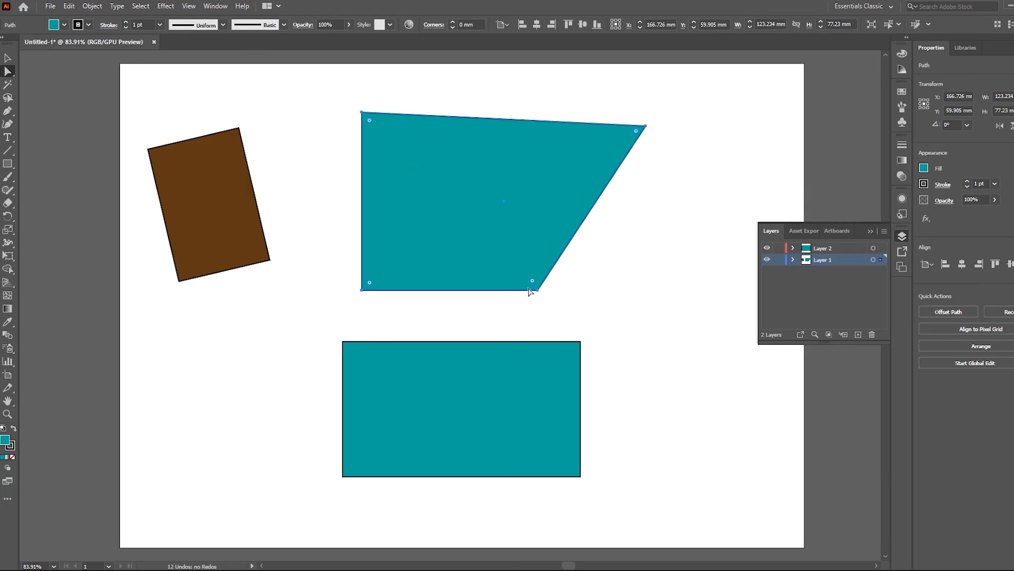
mouse_move(475, 174)
mouse_down()
mouse_move(529, 174)
mouse_move(559, 157)
mouse_move(466, 188)
mouse_up()
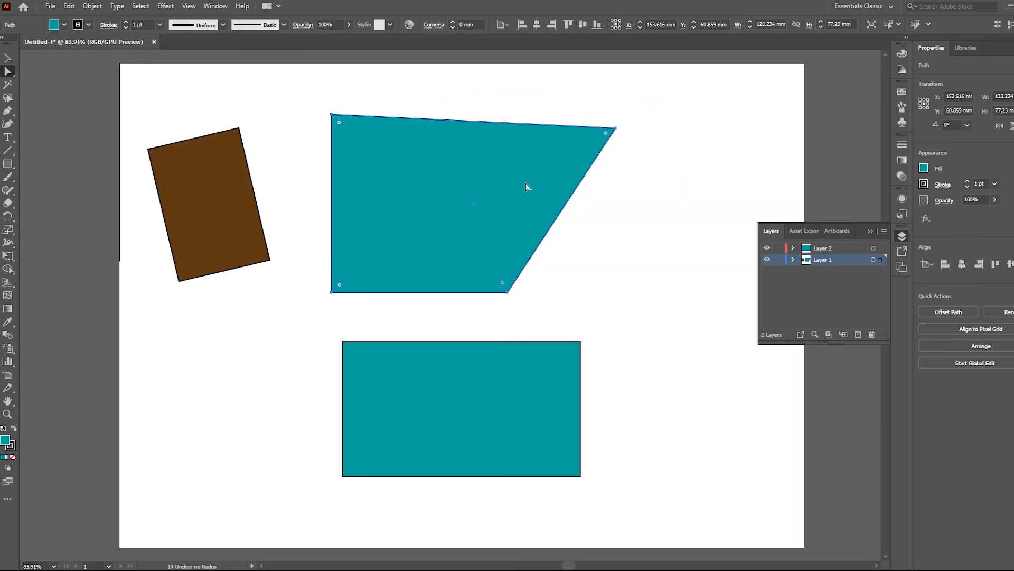
Move the quadrilateral's upper-right, upper-left and lower-left anchor points together down and left, and reposition the reshaped path at the upper artboard.
click(615, 129)
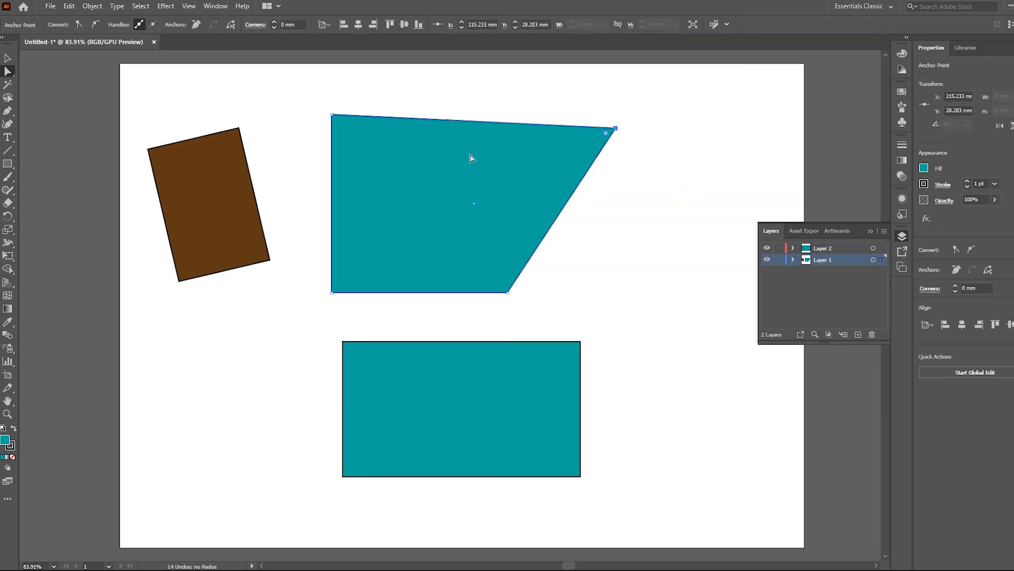
shift+click(333, 116)
shift+click(332, 292)
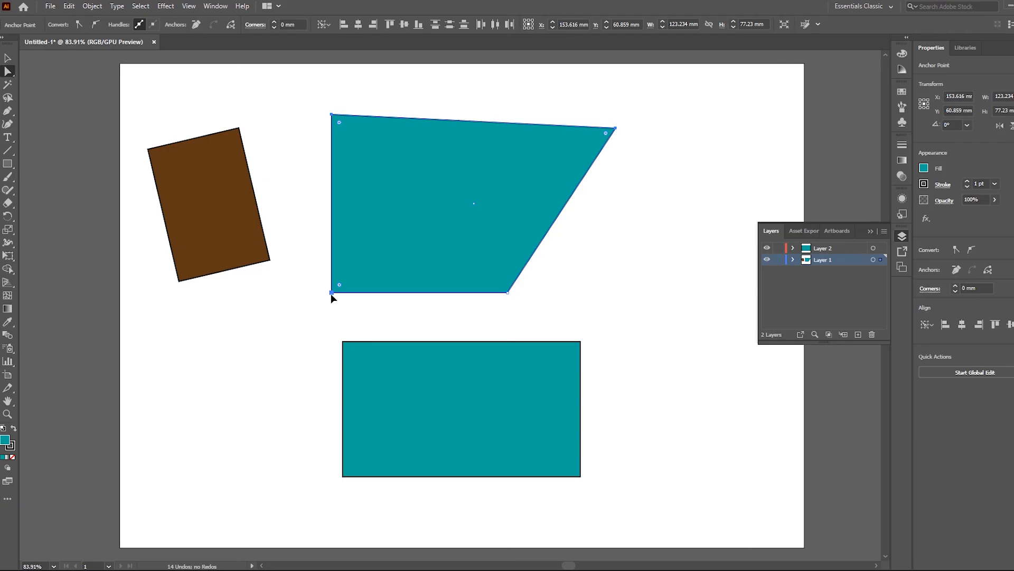
drag(331, 293, 96, 455)
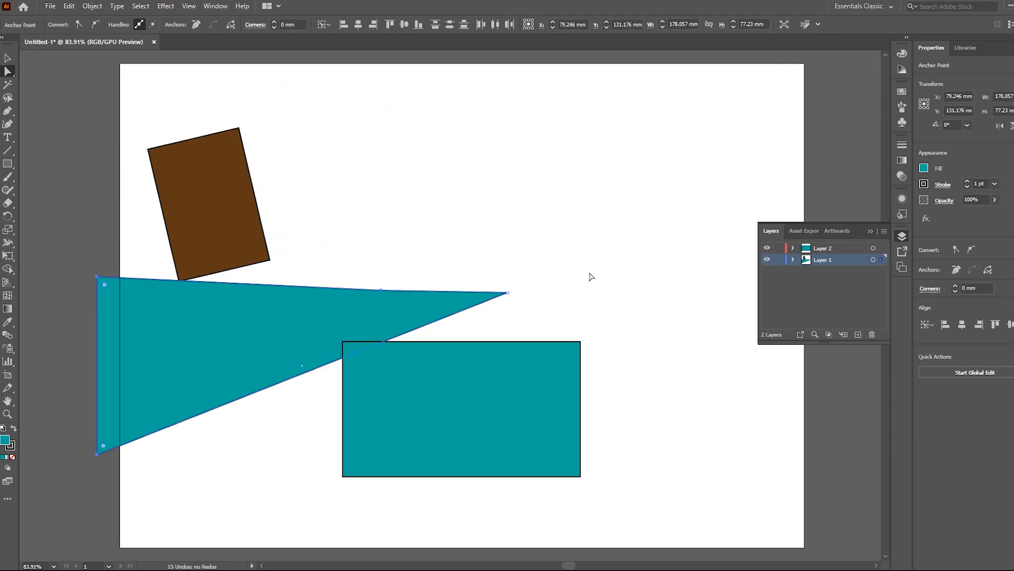
drag(235, 340, 474, 184)
Extend the Layer 2 rectangle's lower-right anchor point to about X 260 mm, and move the whole shape right to about X 251 mm.
drag(482, 397, 512, 363)
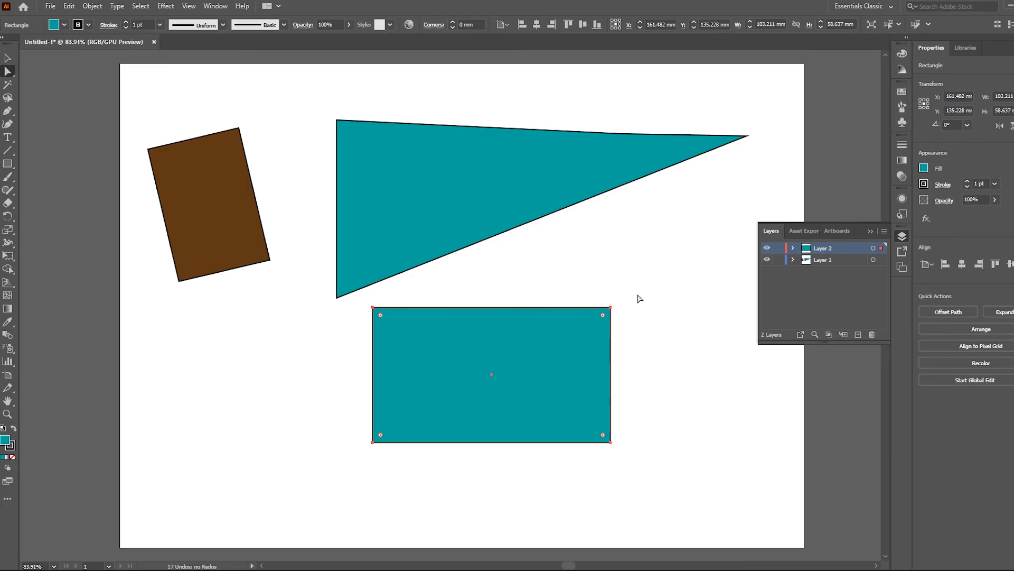
drag(526, 267, 664, 498)
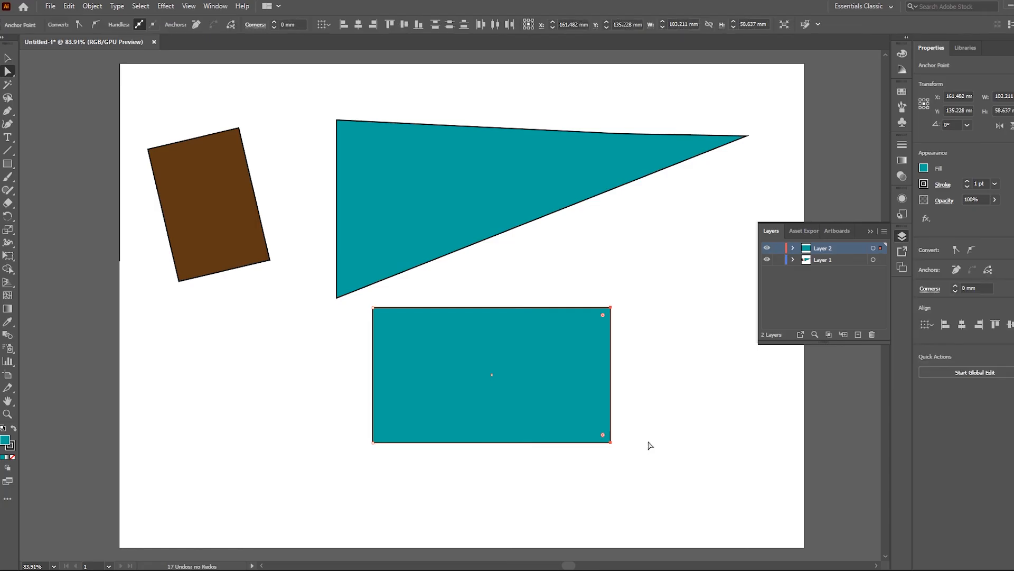
drag(610, 442, 736, 316)
drag(631, 336, 719, 441)
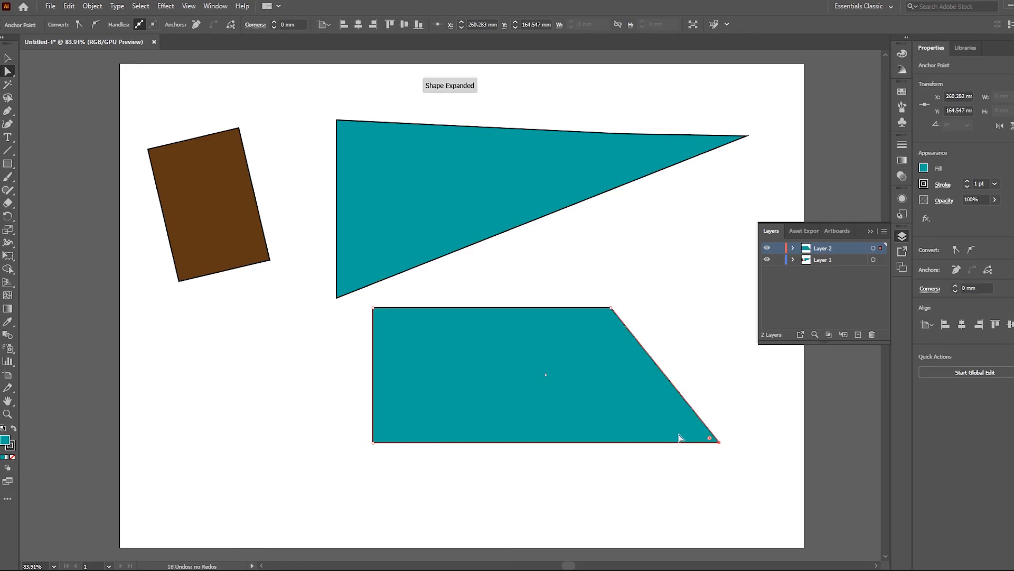
click(704, 304)
drag(448, 362, 601, 359)
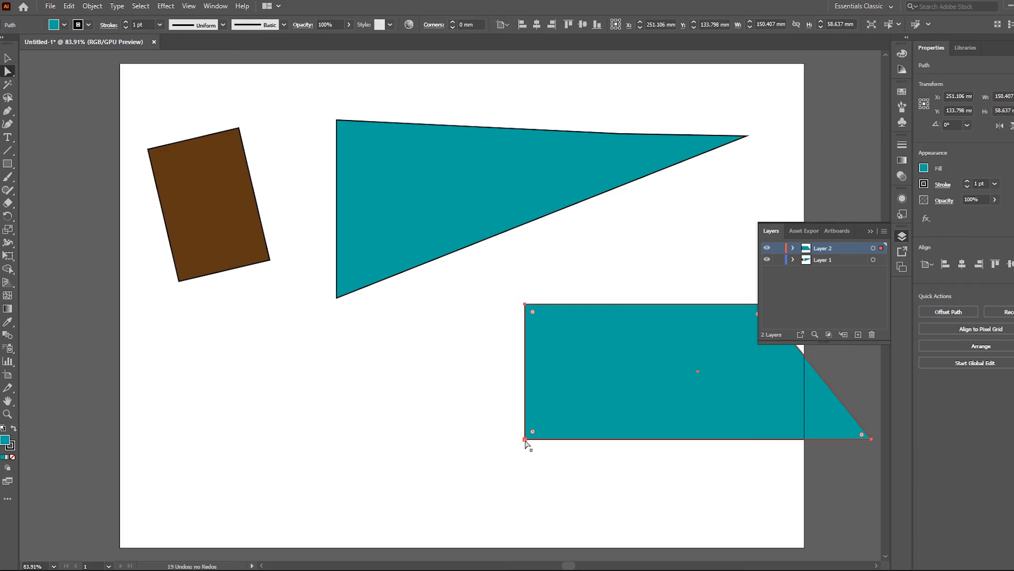
Nudge the lower shape's lower-left anchor point left in small increments to about X 160.4 mm.
click(525, 440)
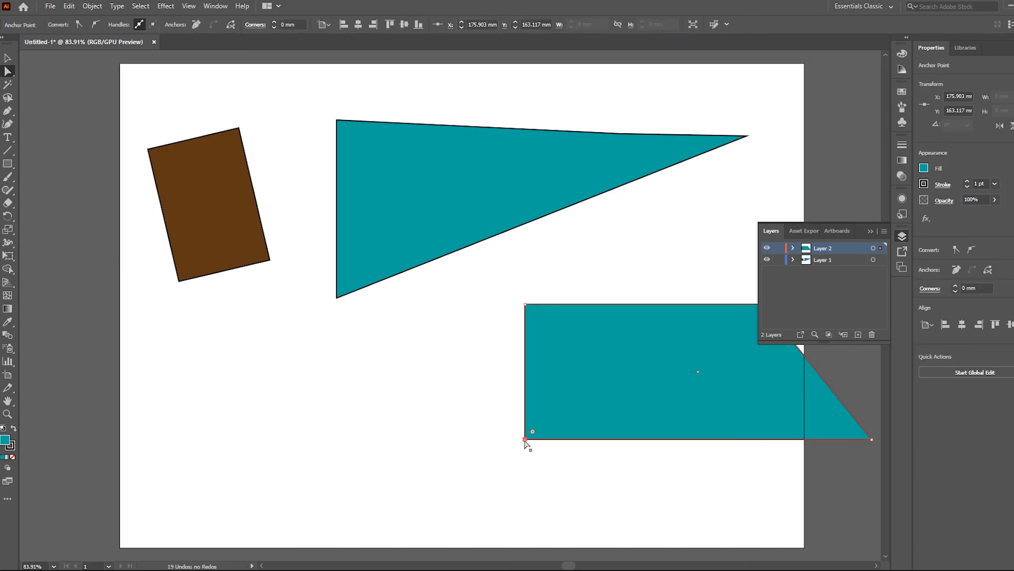
key(Left)
key(Left)
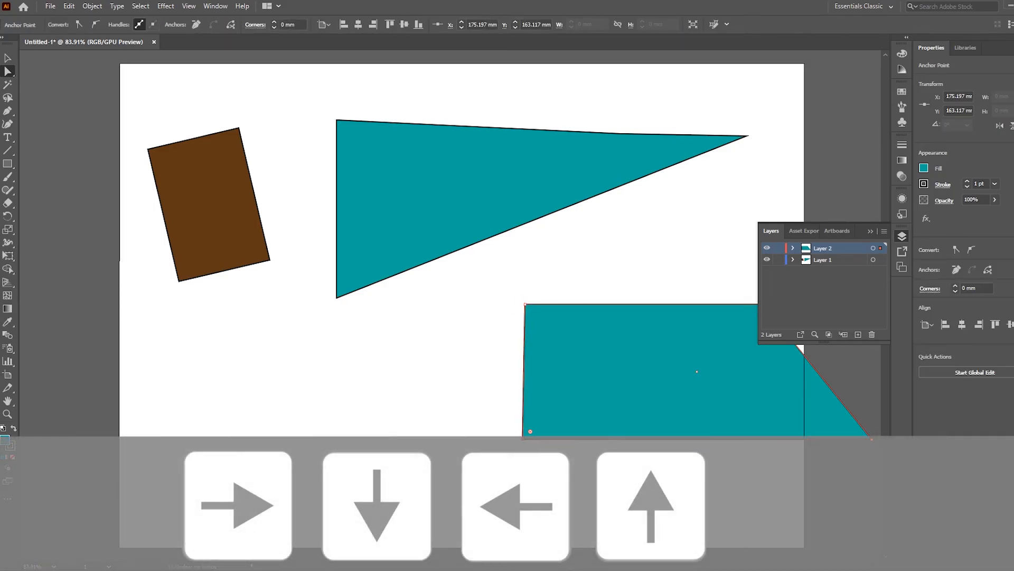
key(Left)
key(Left)
key(Left)
key(Left)
key(Left)
key(Left)
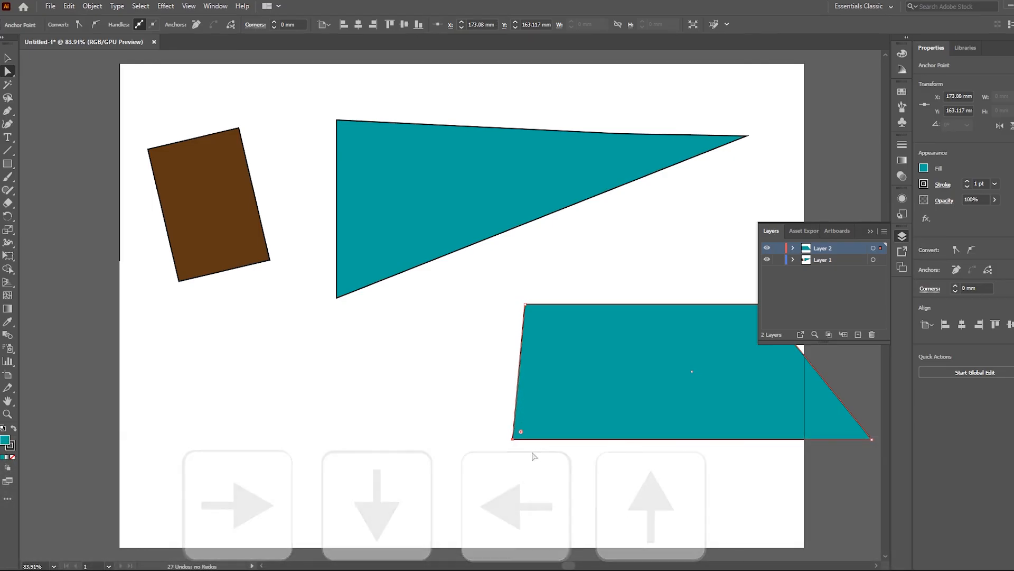
key(Left)
key(Left)
key(Left)
key(Left)
key(Left)
key(Left)
key(Left)
key(Left)
key(Left)
key(Left)
key(Left)
key(Left)
key(Left)
key(Left)
key(Left)
key(Left)
key(Left)
key(Left)
key(Left)
key(Left)
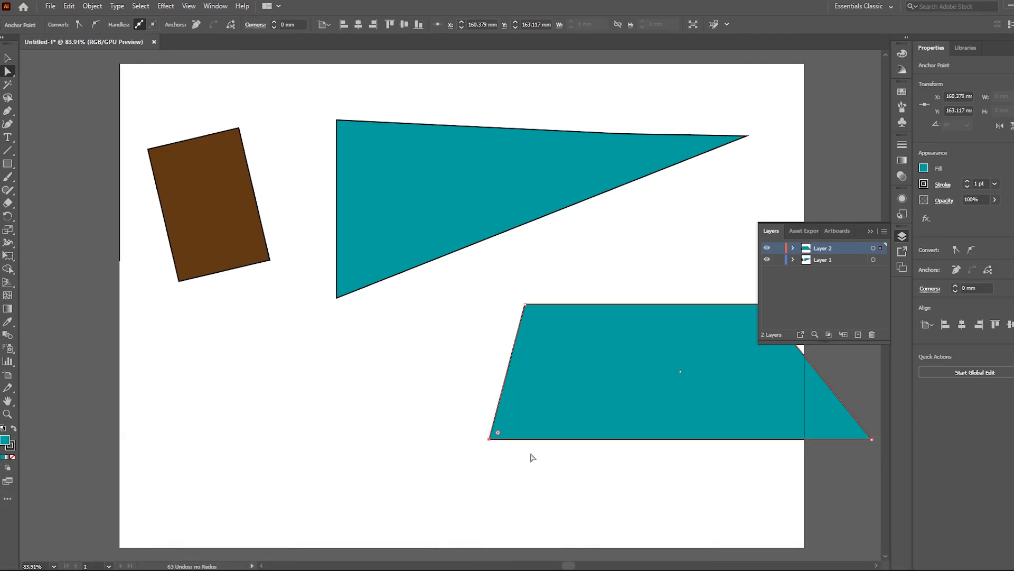
Fine-tune the same lower-left anchor point with small right, down and up nudges to about X 161.1 mm, Y 162.1 mm.
key(Right)
key(Right)
key(Down)
key(Down)
key(Down)
key(Down)
key(Down)
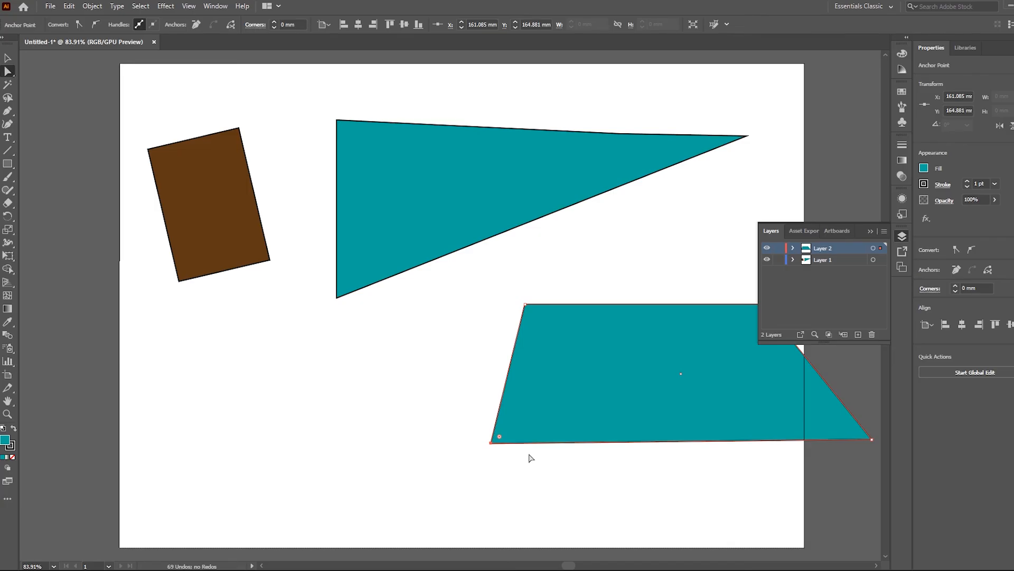
key(Up)
key(Up)
key(Up)
key(Down)
key(Down)
key(Down)
key(Down)
key(Down)
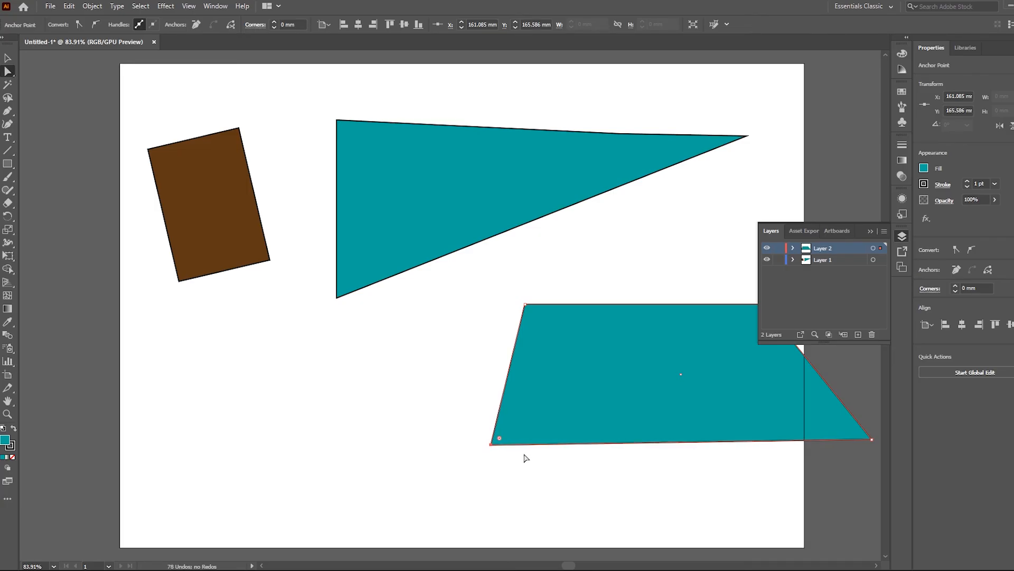
key(Left)
key(Left)
key(Left)
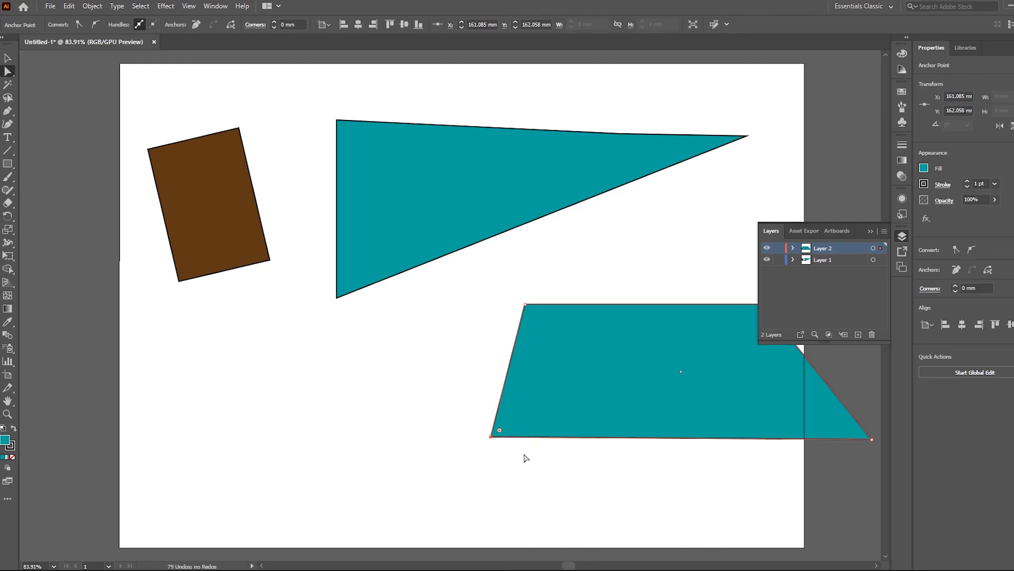
Nudge the lower-left anchor point down and left in large increments to about X 150.5 mm, Y 183.2 mm, and deselect the shape.
key(Down)
key(Down)
key(Down)
key(Down)
key(Down)
key(Down)
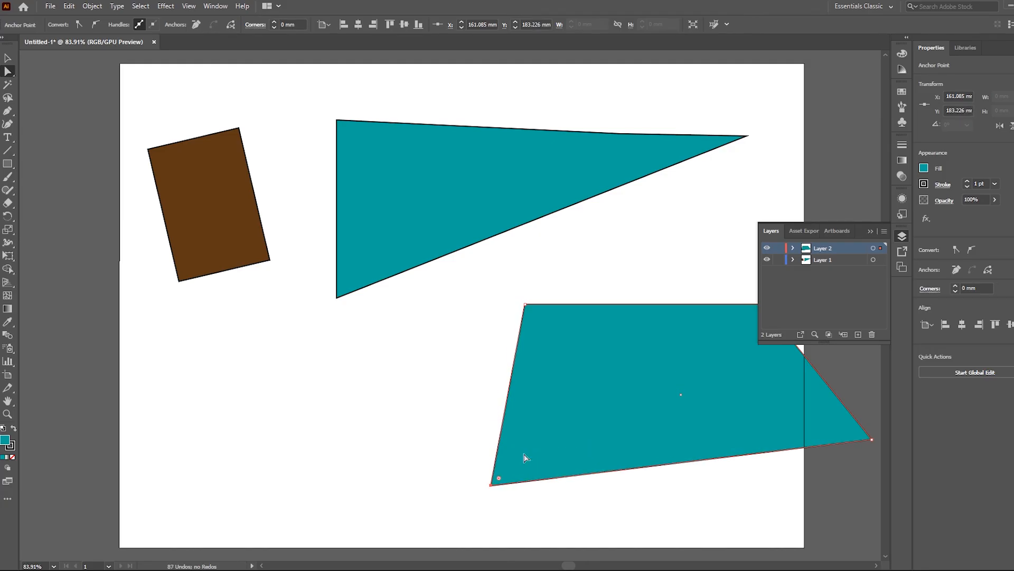
key(Left)
key(Left)
key(Left)
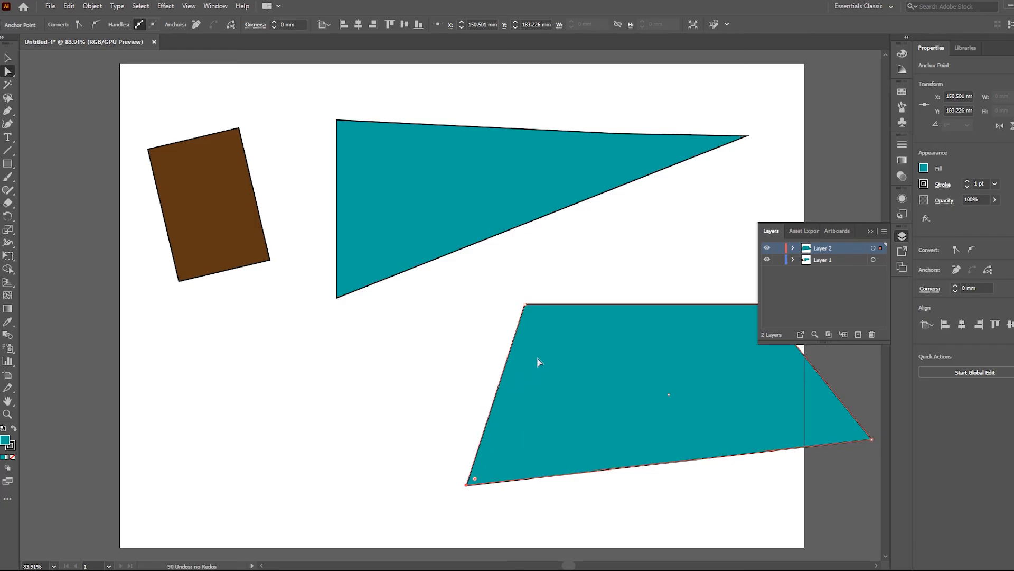
click(509, 270)
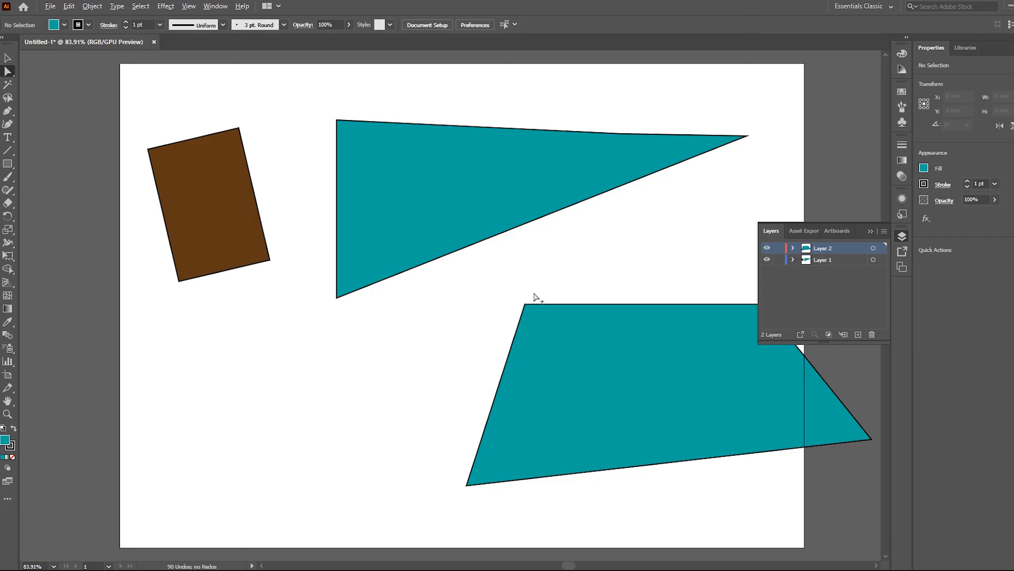
Select the lower shape's upper-left anchor point and nudge it up and back down by single increments.
scroll(537, 292, up, 5)
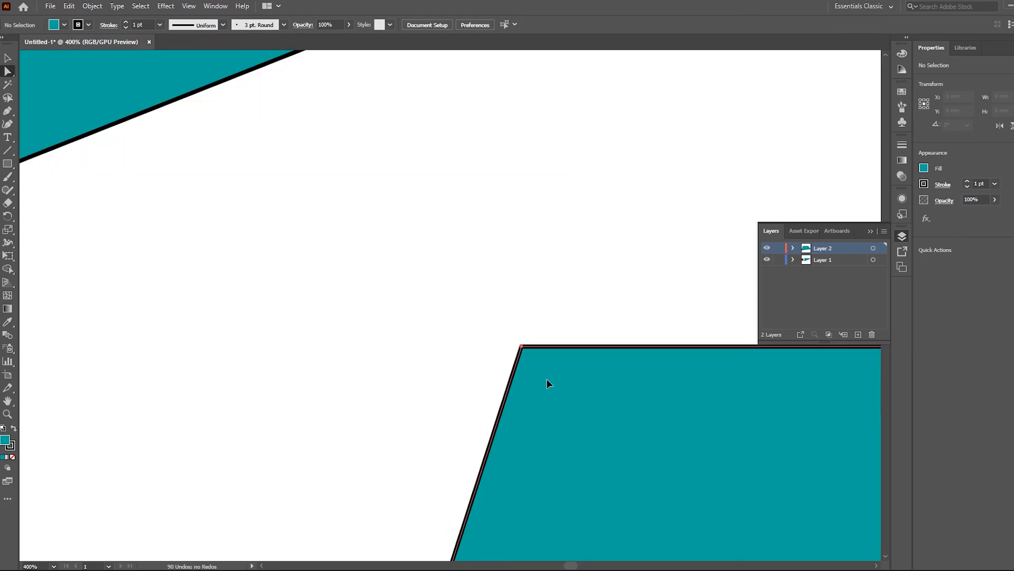
click(521, 348)
click(522, 347)
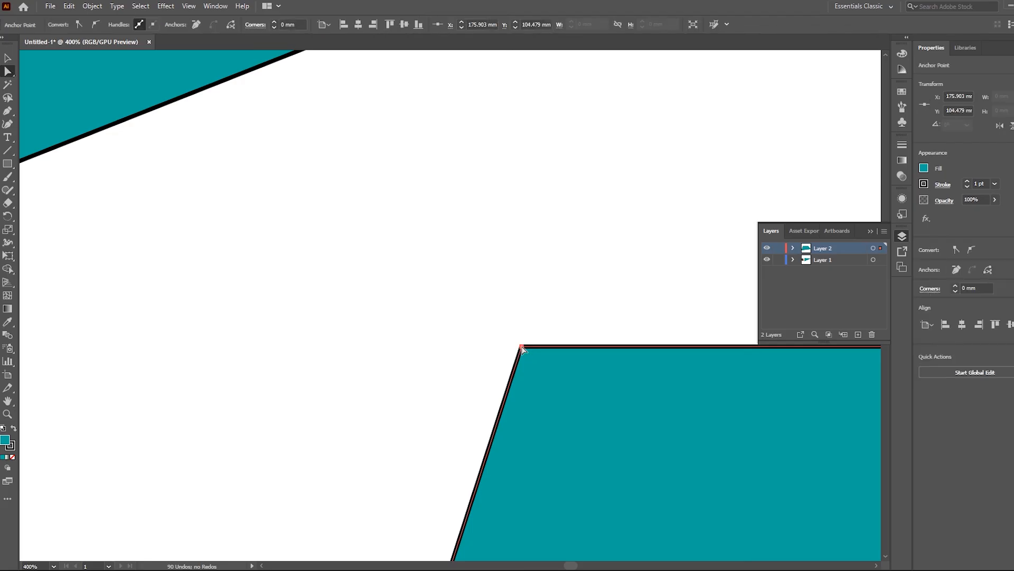
key(Up)
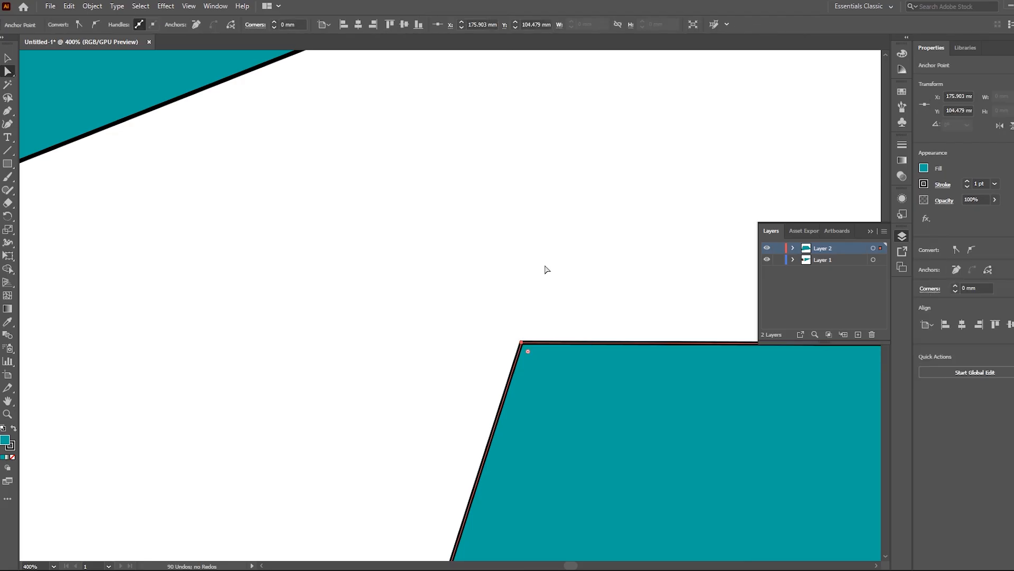
key(Down)
key(Up)
key(Down)
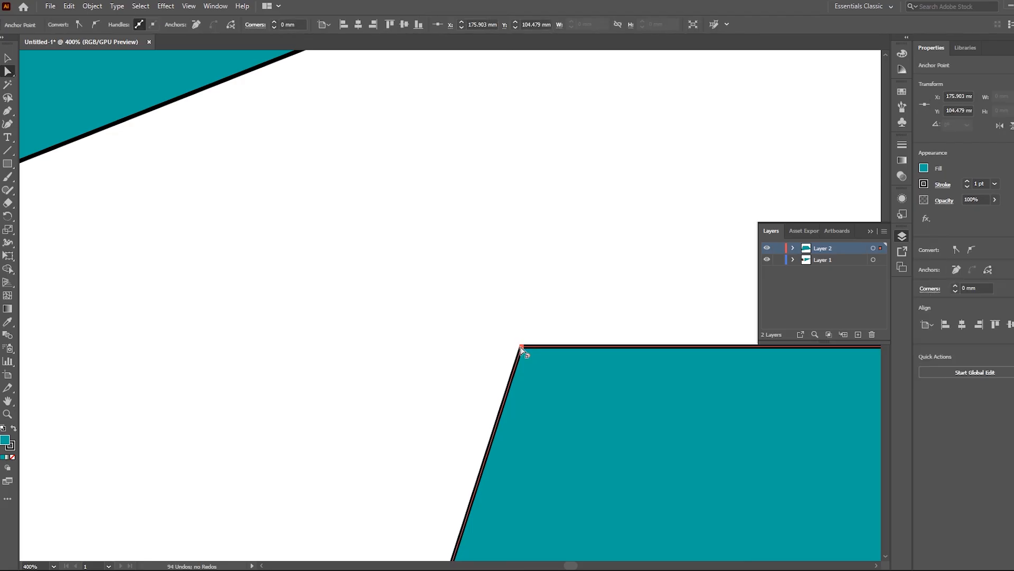
Move the lower teal shape's upper-left anchor point slightly up and deselect the shape.
drag(521, 348, 519, 340)
key(ctrl+0)
click(477, 349)
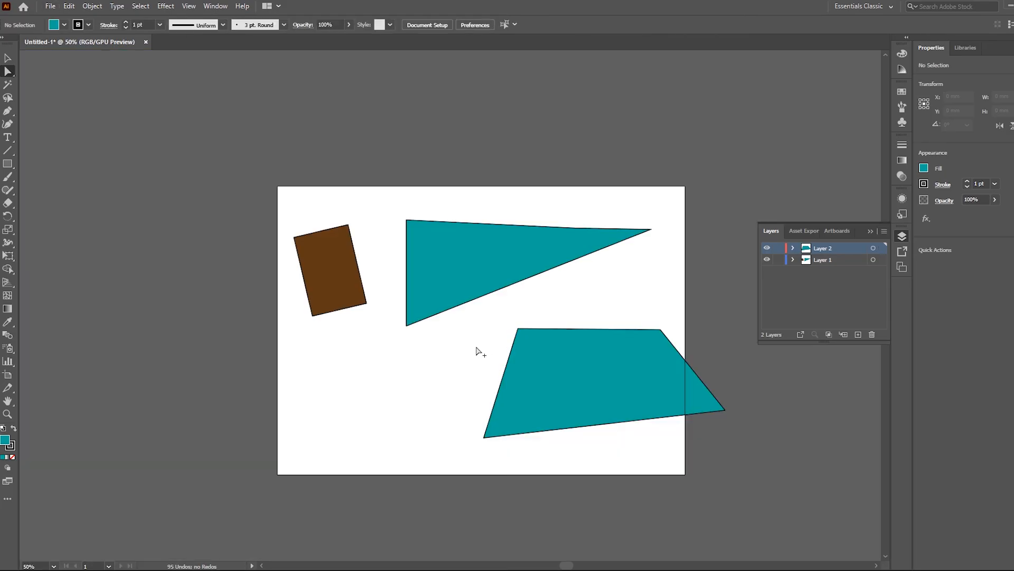
Delete the teal four-sided shape at the lower right of the artboard.
scroll(476, 346, up, 4)
scroll(503, 326, down, 3)
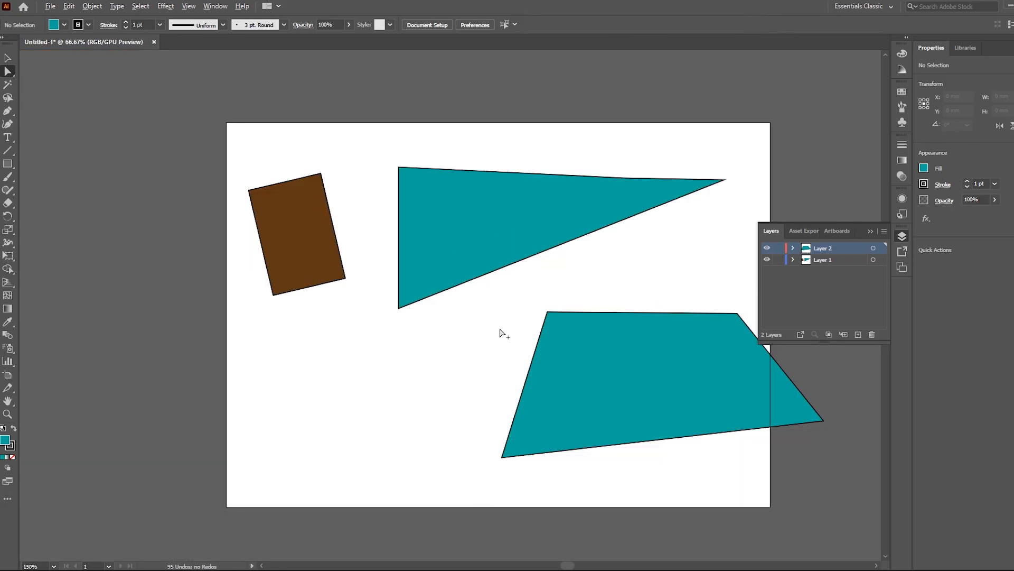
click(607, 373)
key(Delete)
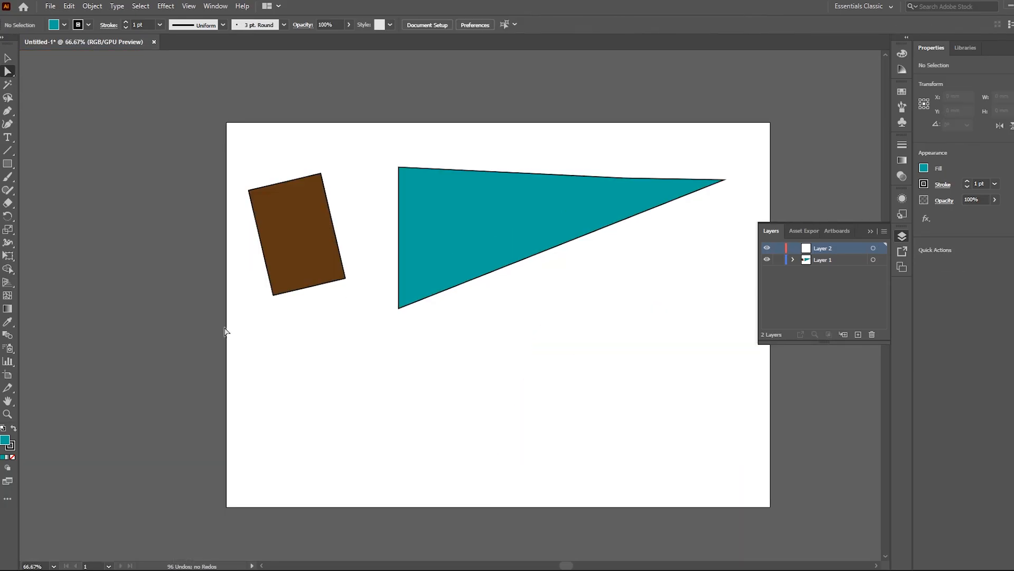
Draw a teal ellipse about 98.7 mm wide and 91.8 mm high on Layer 2, below the triangle's right part.
click(8, 163)
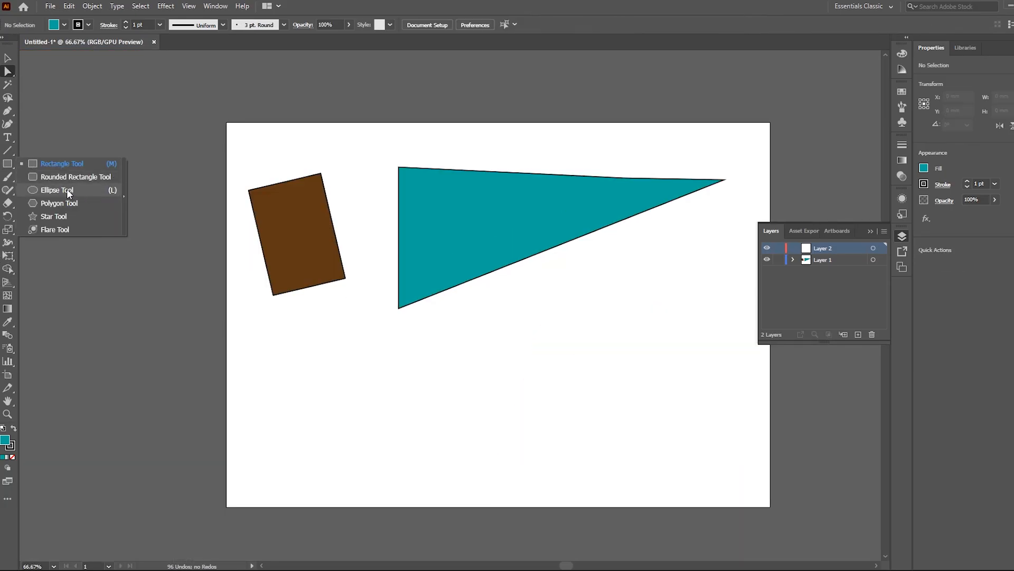
click(68, 194)
drag(546, 310, 728, 478)
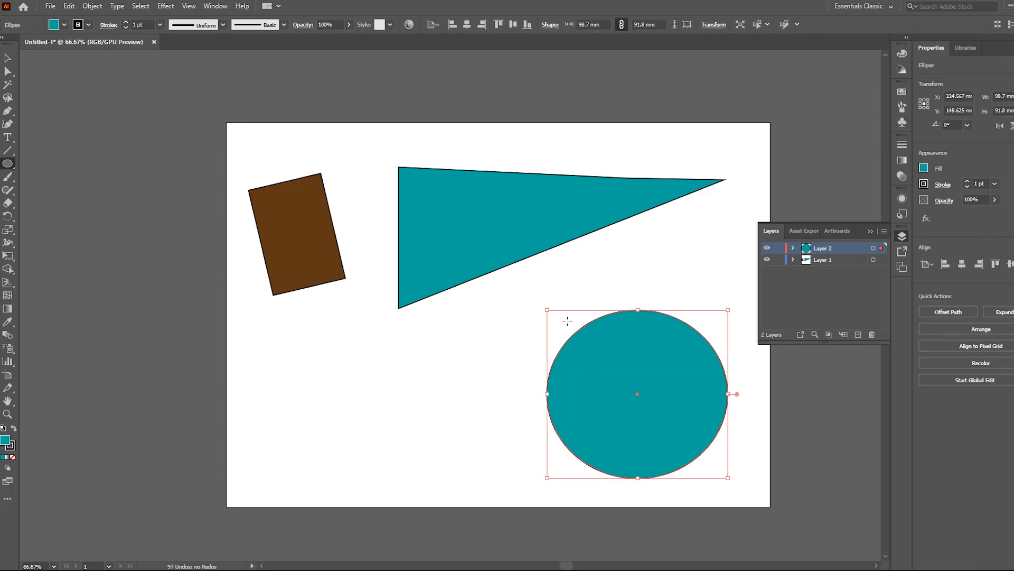
Compare the handles of the ellipse's top anchor point with the triangle's lower-left corner, ending with the ellipse's top anchor point selected.
click(7, 72)
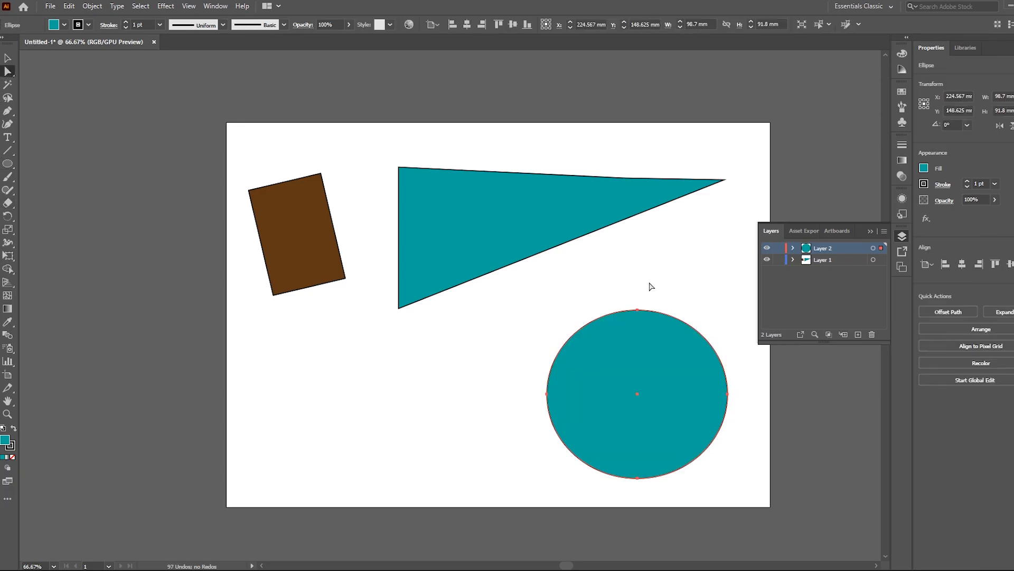
click(637, 310)
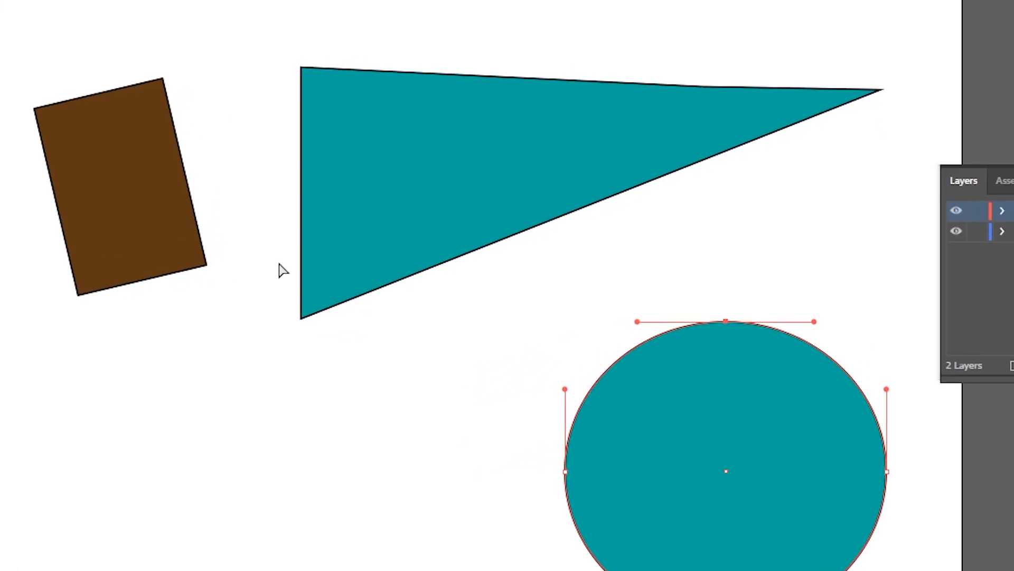
click(355, 256)
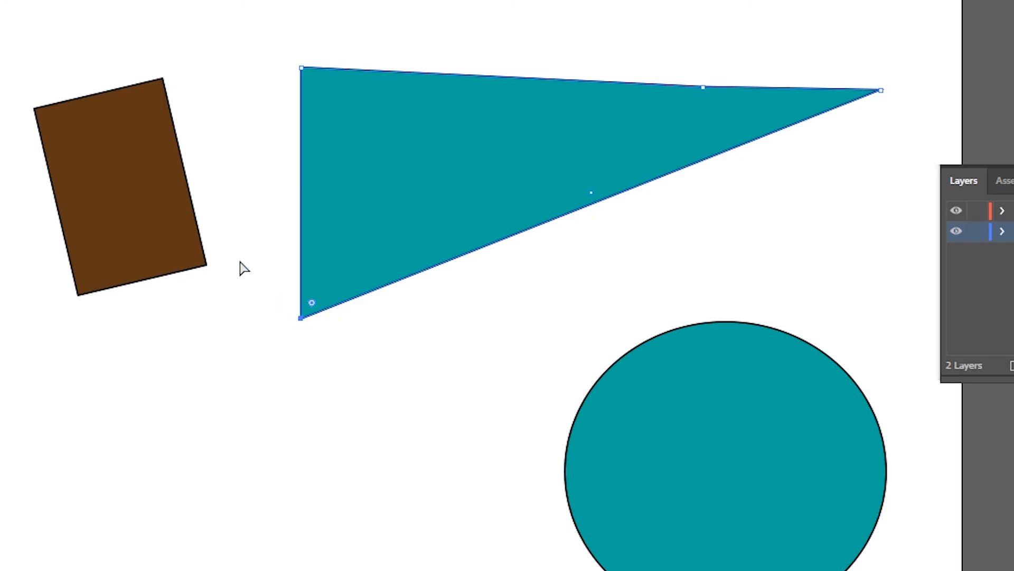
click(706, 406)
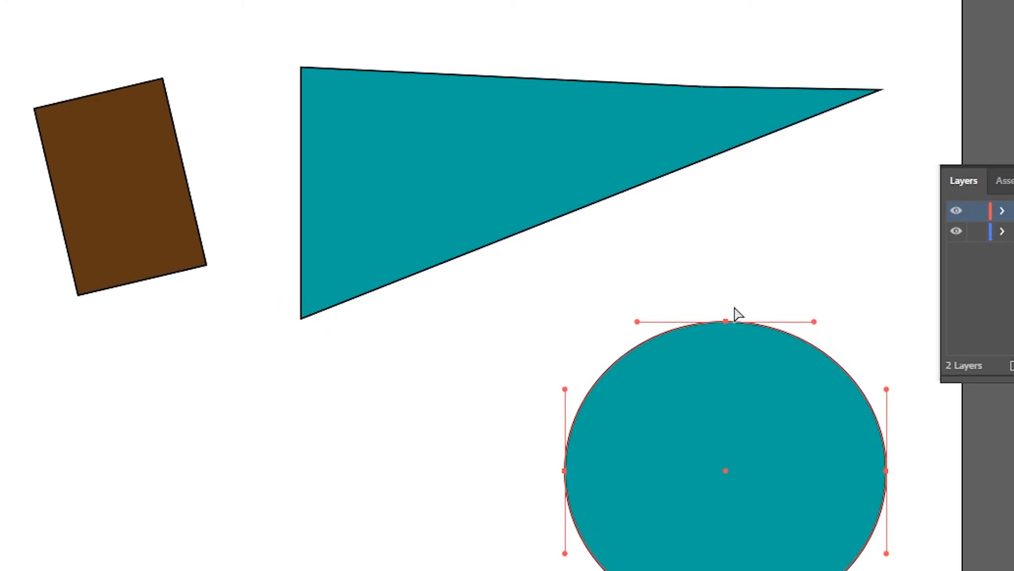
click(727, 322)
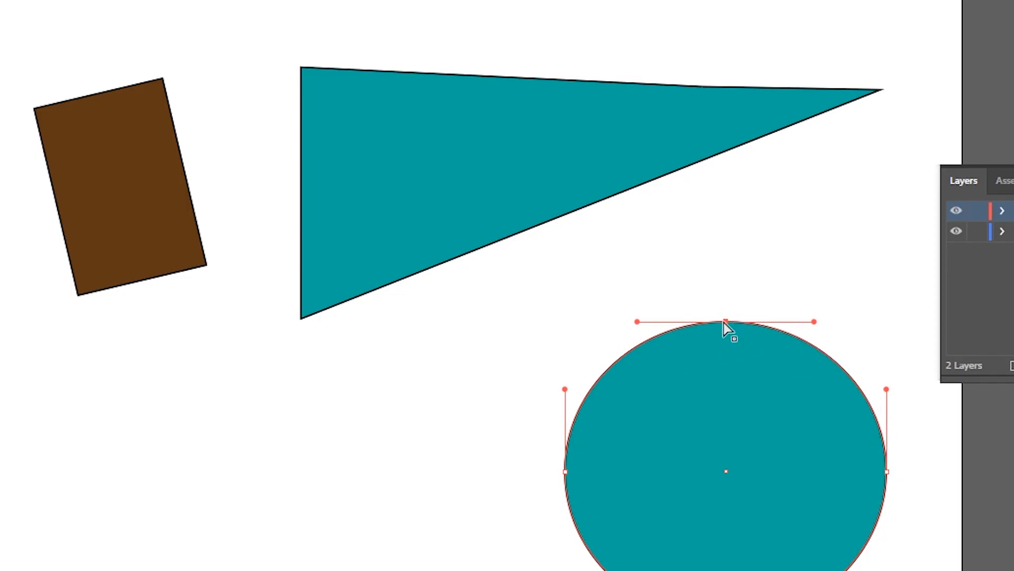
Reshape the ellipse by moving its top anchor point toward the upper left with tilted handles and extending the right anchor's upper handle upward.
drag(815, 321, 602, 232)
key(space)
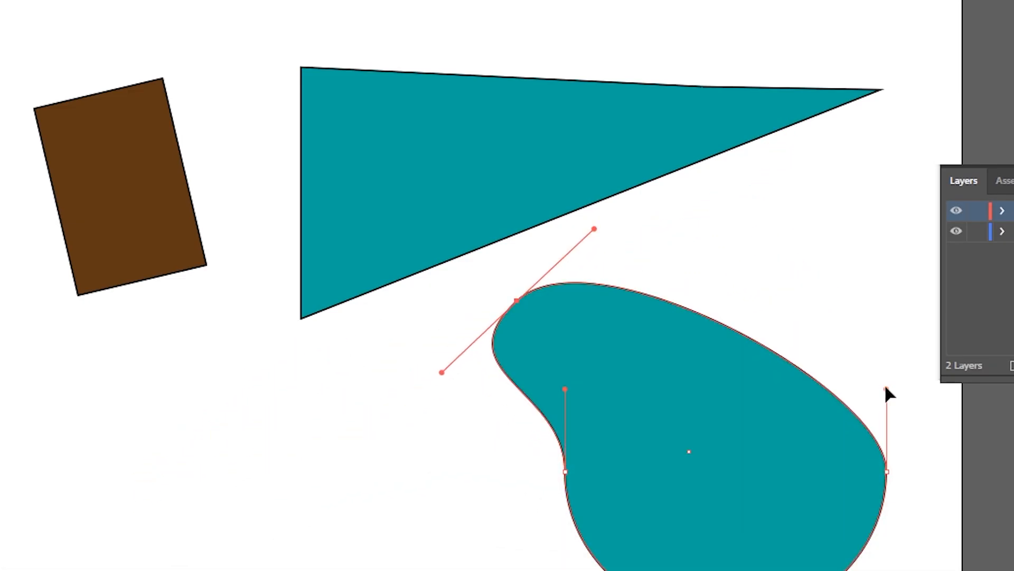
drag(886, 389, 854, 172)
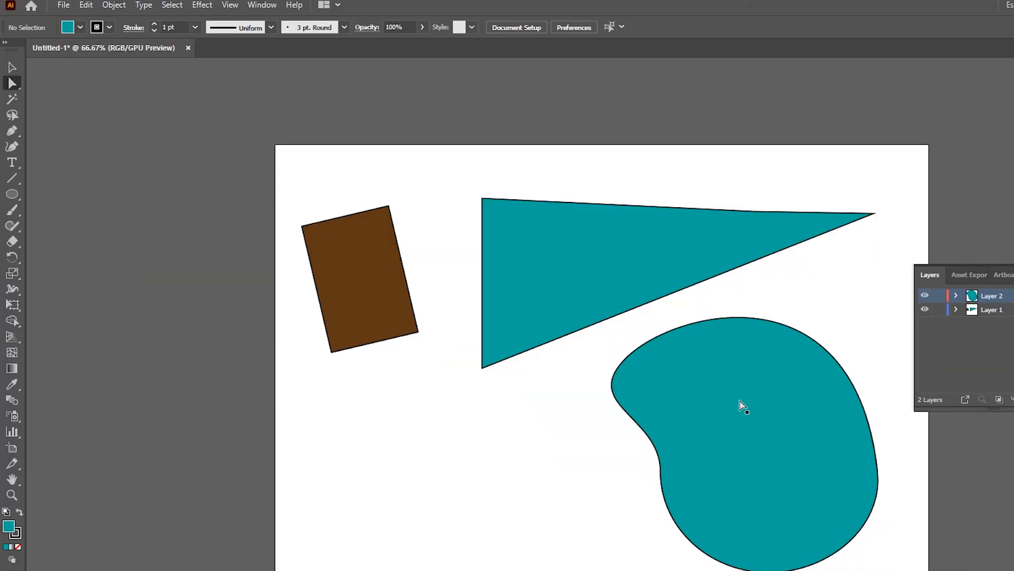
Convert the reshaped ellipse's upper-left anchor point to a corner point.
click(740, 401)
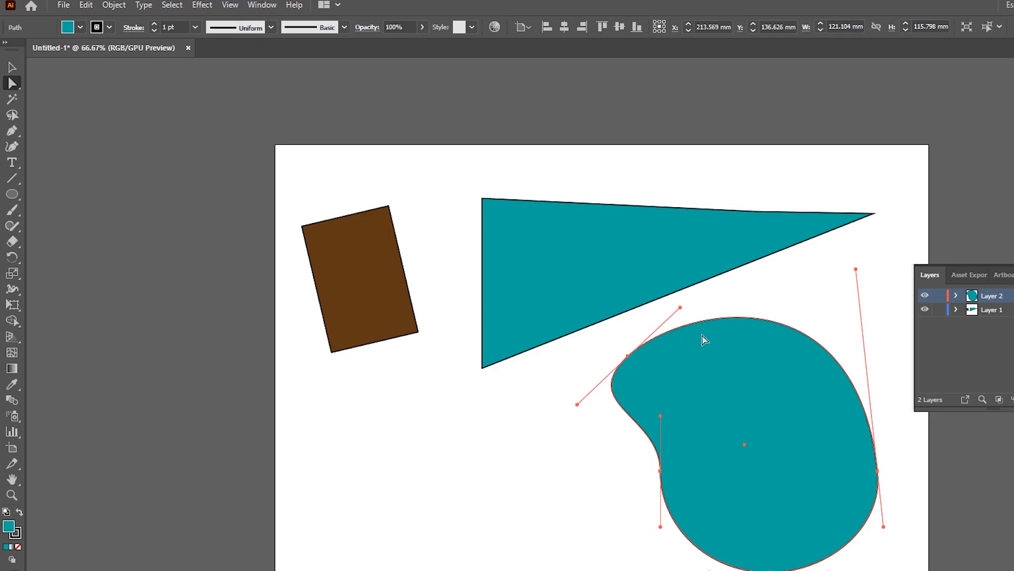
click(627, 356)
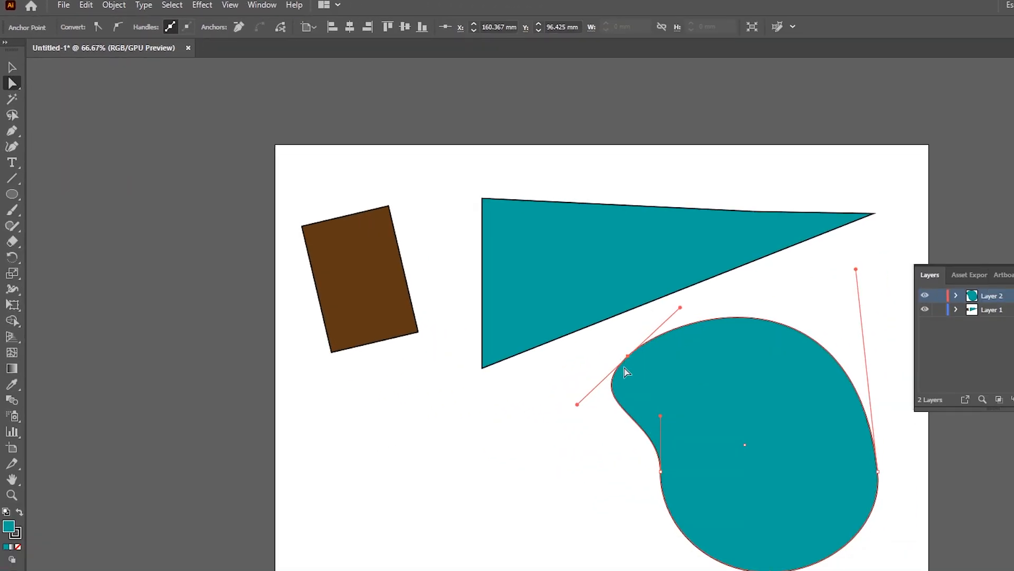
click(99, 27)
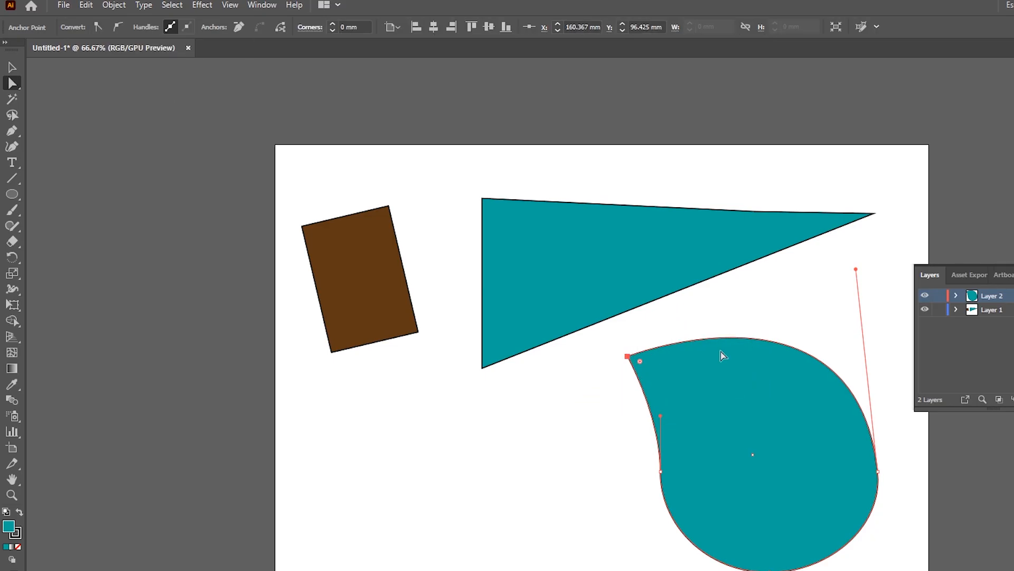
Convert the teal triangle's lower-left anchor point to a smooth point.
click(485, 365)
click(483, 368)
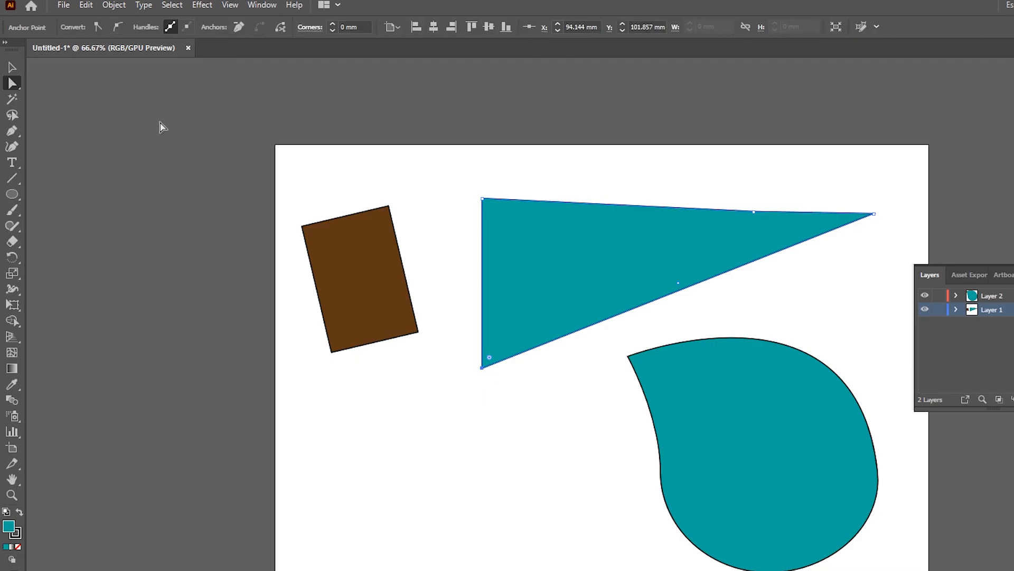
click(117, 27)
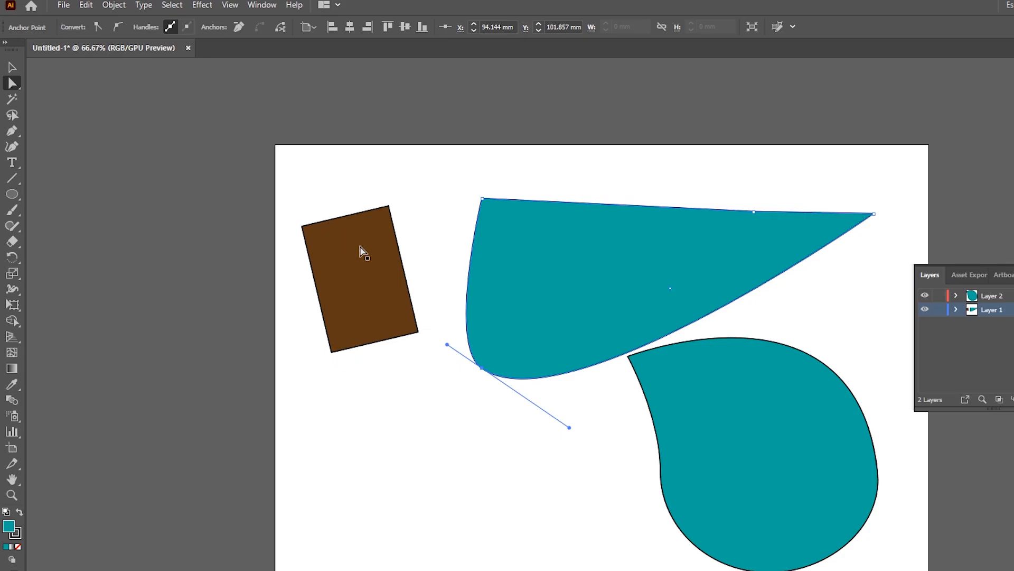
Give all corners of the brown rectangle an inverted round style with a 5 mm radius.
click(368, 276)
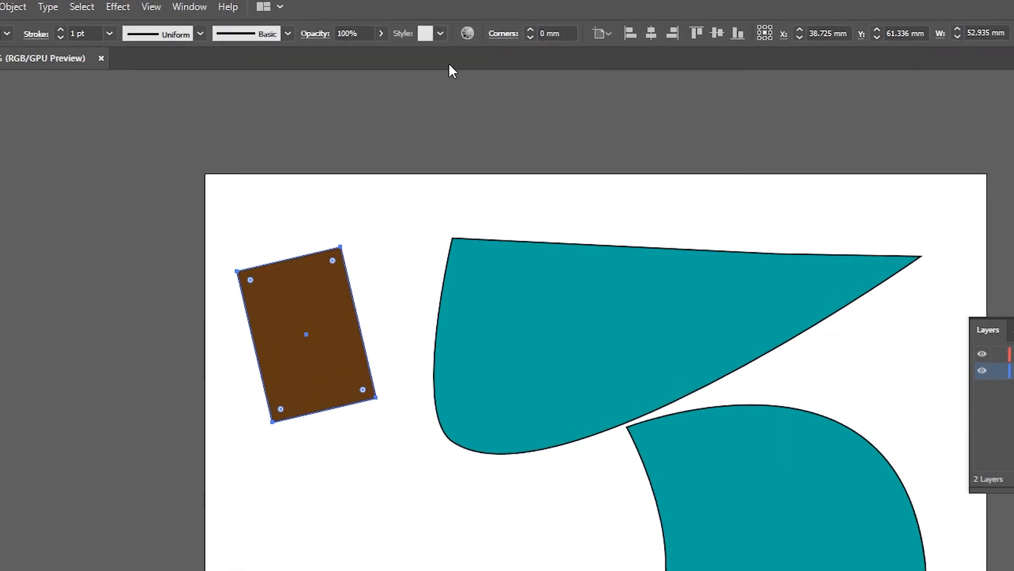
click(441, 53)
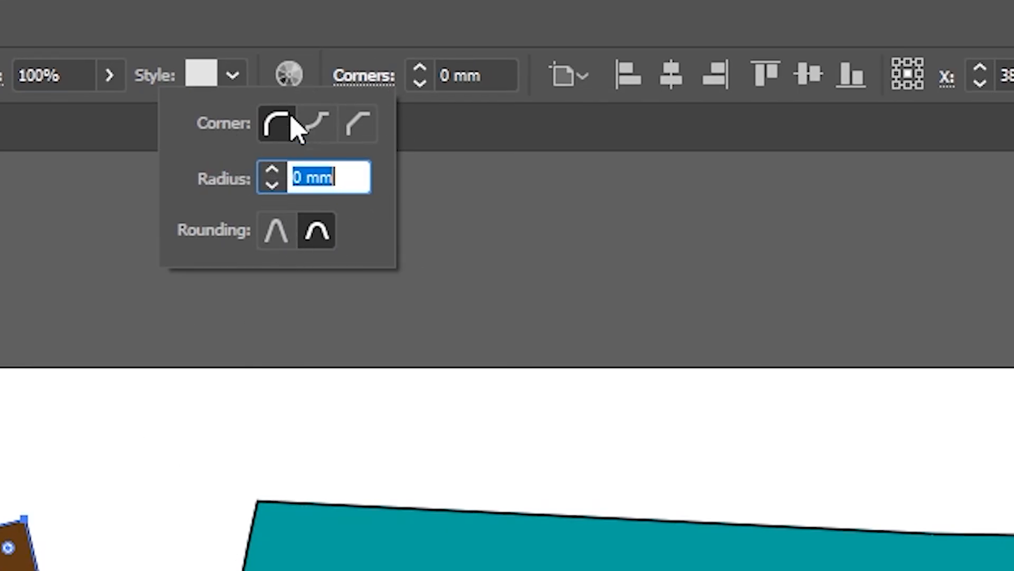
click(319, 131)
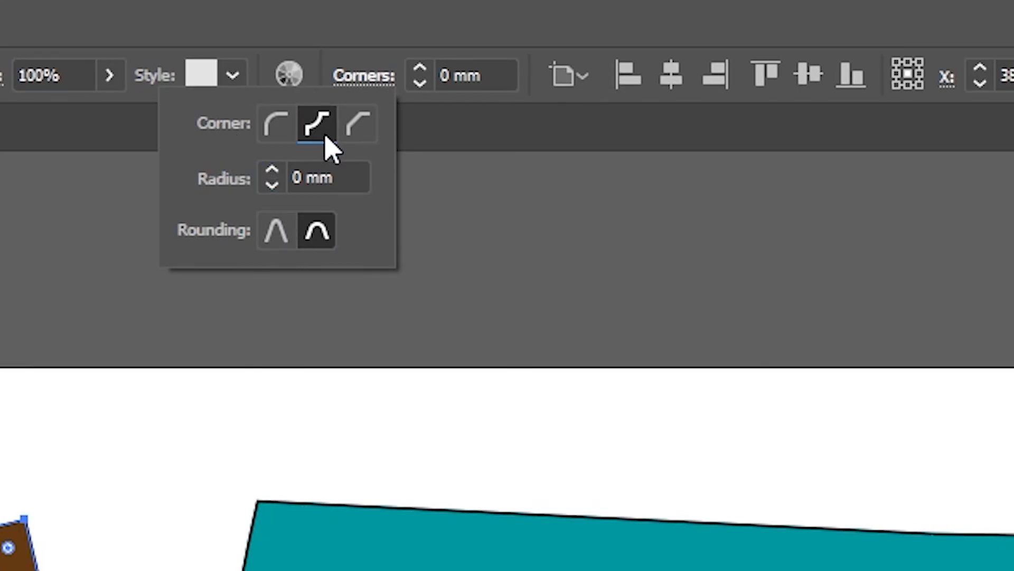
click(272, 171)
click(272, 172)
click(272, 172)
click(272, 172)
click(272, 172)
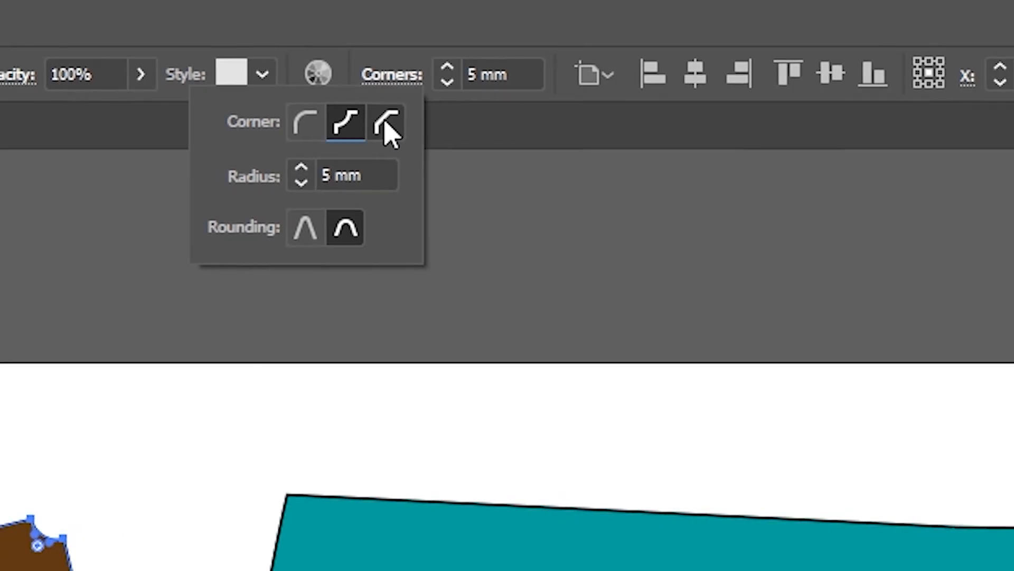
Change the brown rectangle's corners to chamfers with a 10 mm radius and deselect it.
click(358, 123)
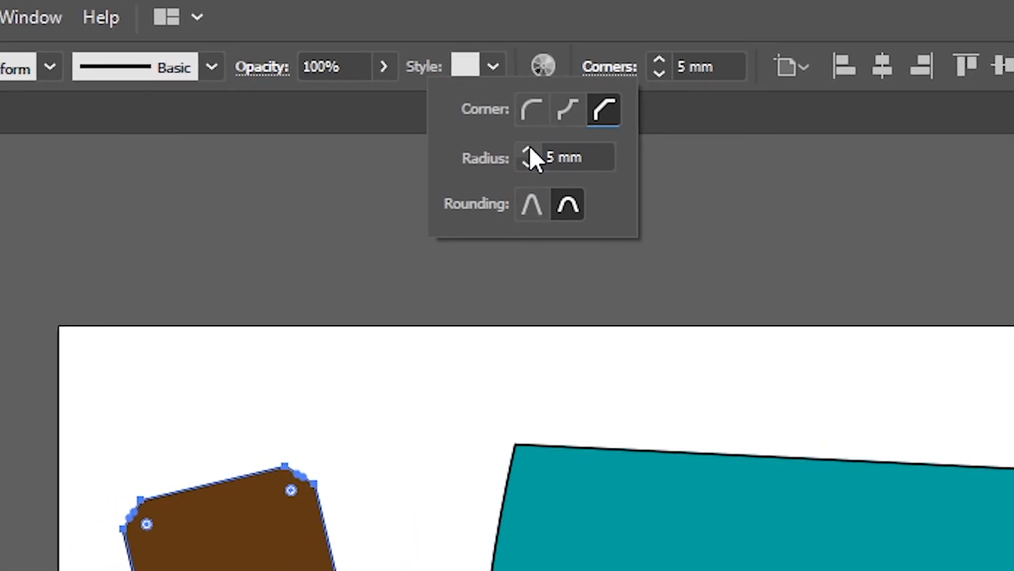
click(529, 150)
click(530, 149)
click(529, 150)
click(529, 149)
click(529, 150)
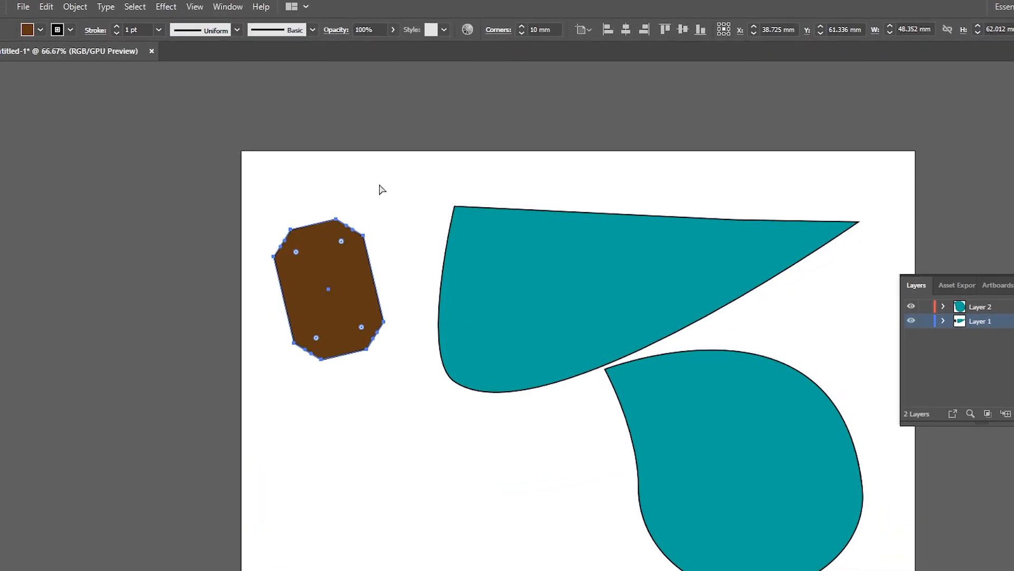
click(350, 394)
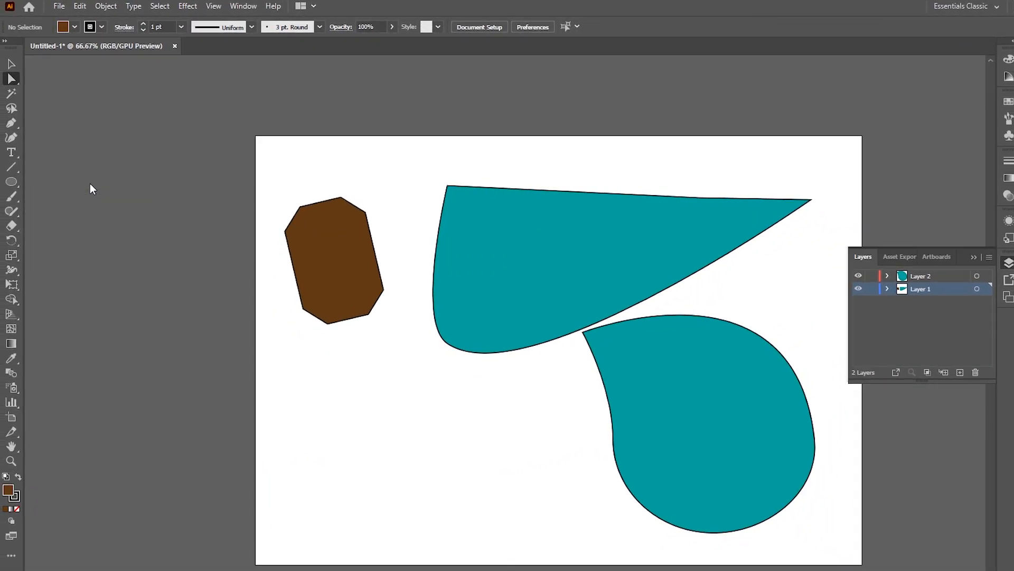
Draw a rectangle about 125.1 by 74.1 mm at the artboard's lower left, fill it dark blue, and switch to the Direct Selection tool.
key(m)
drag(340, 382, 595, 534)
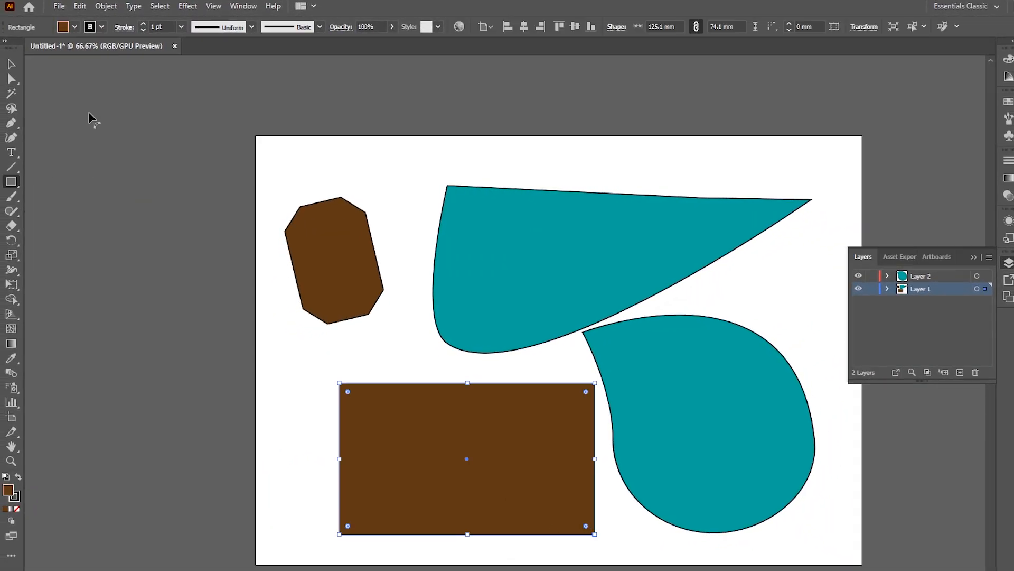
click(75, 27)
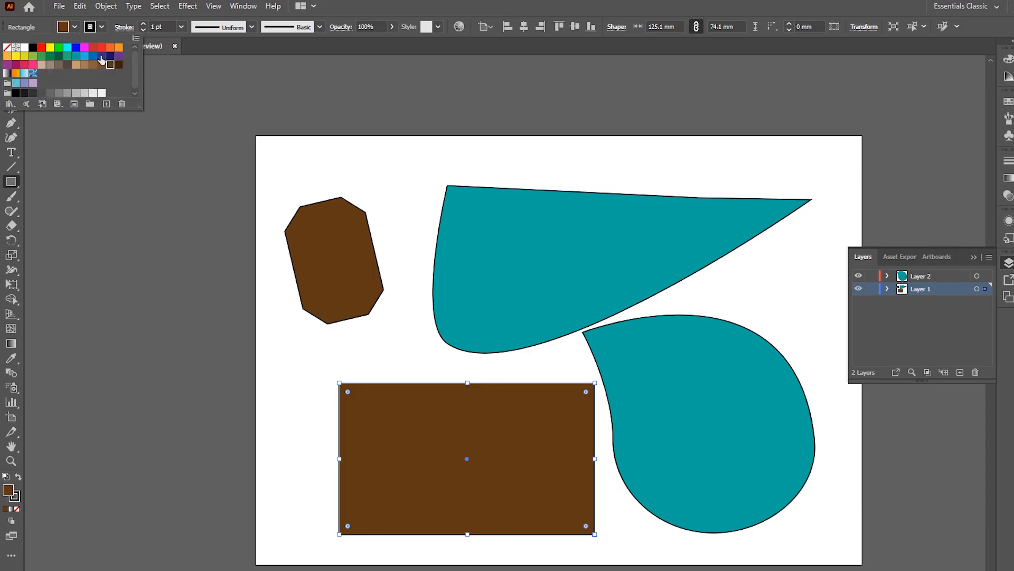
click(101, 56)
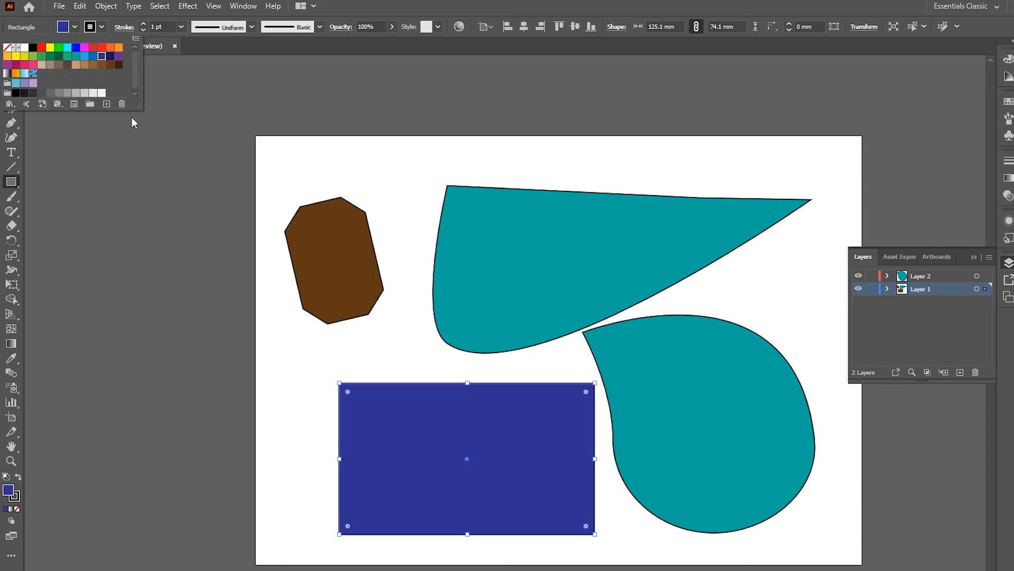
click(588, 395)
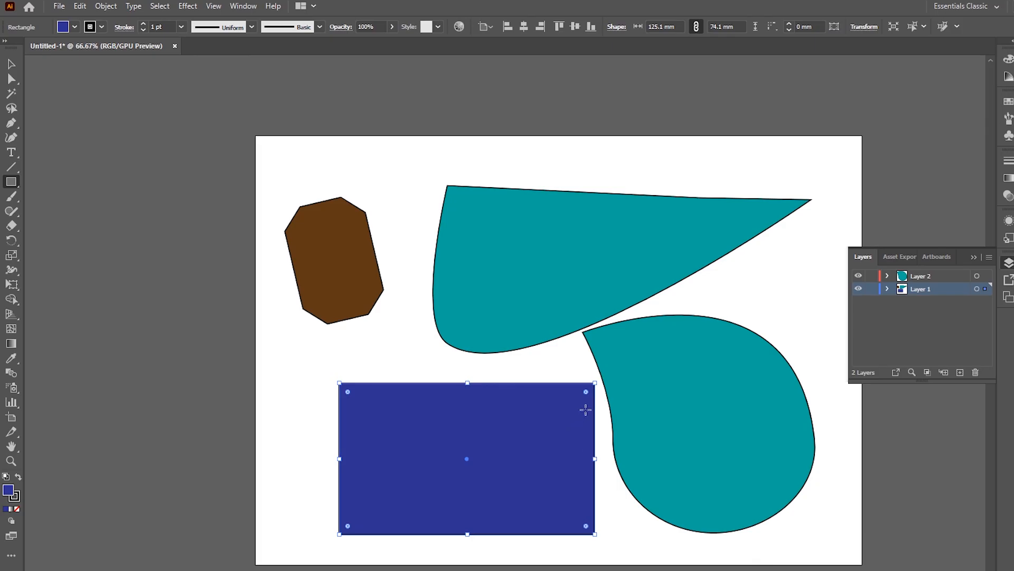
key(a)
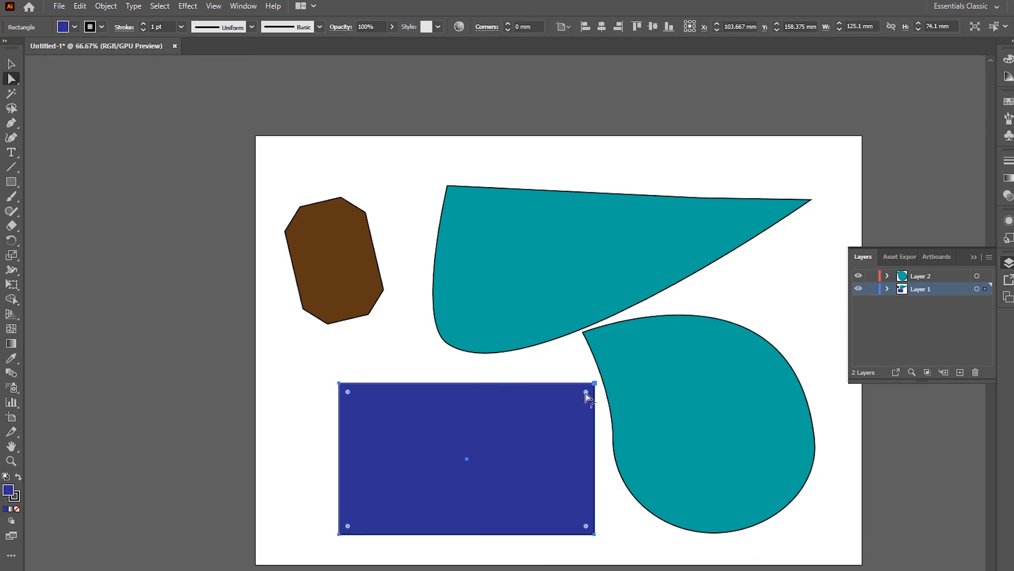
Try rounding the blue rectangle's corners with the live corner widgets, including only the upper-right one, and return them to square.
drag(587, 392, 638, 347)
drag(525, 458, 604, 374)
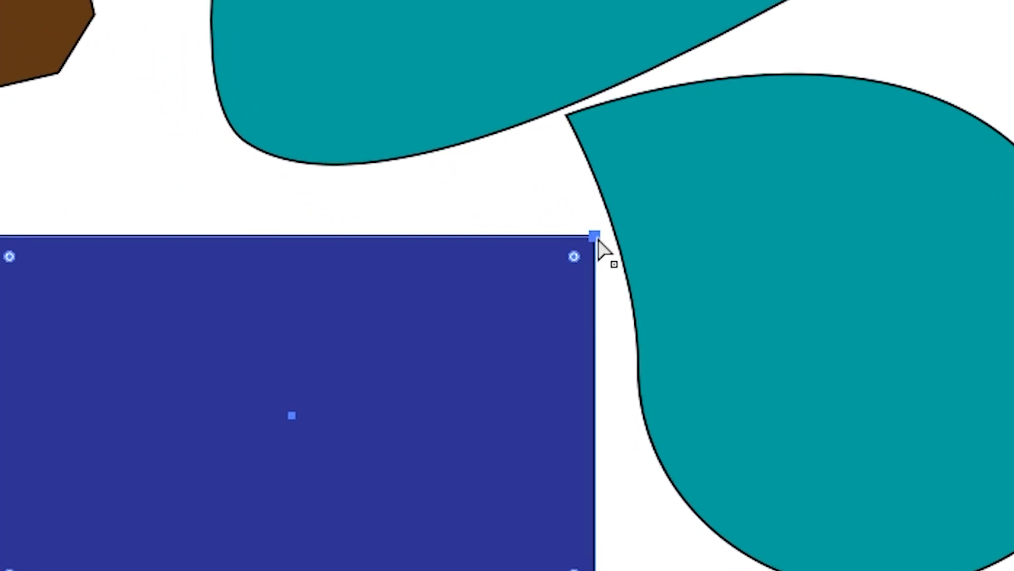
drag(575, 257, 447, 382)
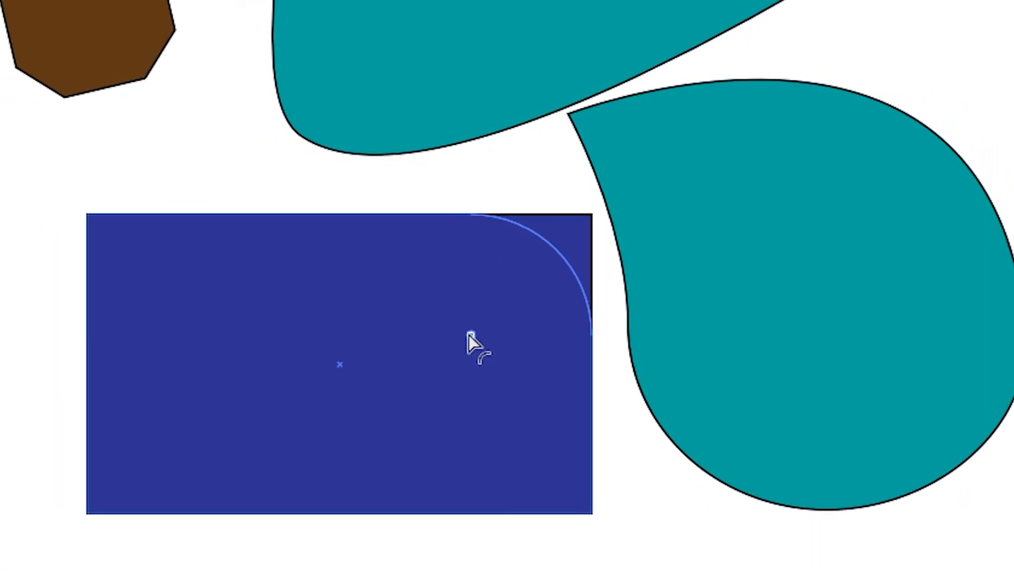
drag(468, 333, 709, 124)
Round only the blue rectangle's upper-right corner with its live corner widget, using a large radius.
click(580, 232)
click(481, 304)
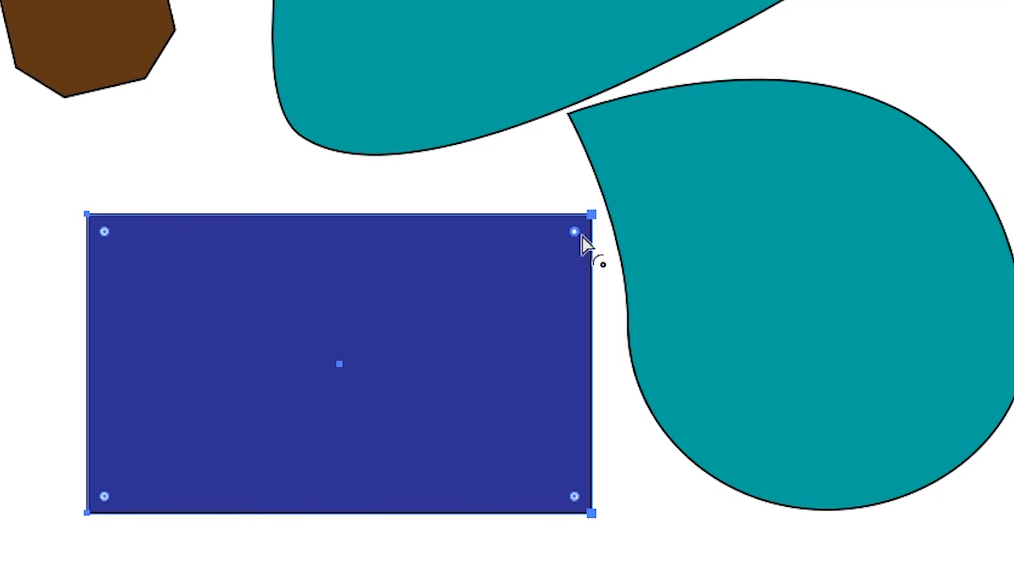
drag(574, 233, 277, 415)
Delete the pointed upper-left anchor point of the teal teardrop shape.
click(650, 164)
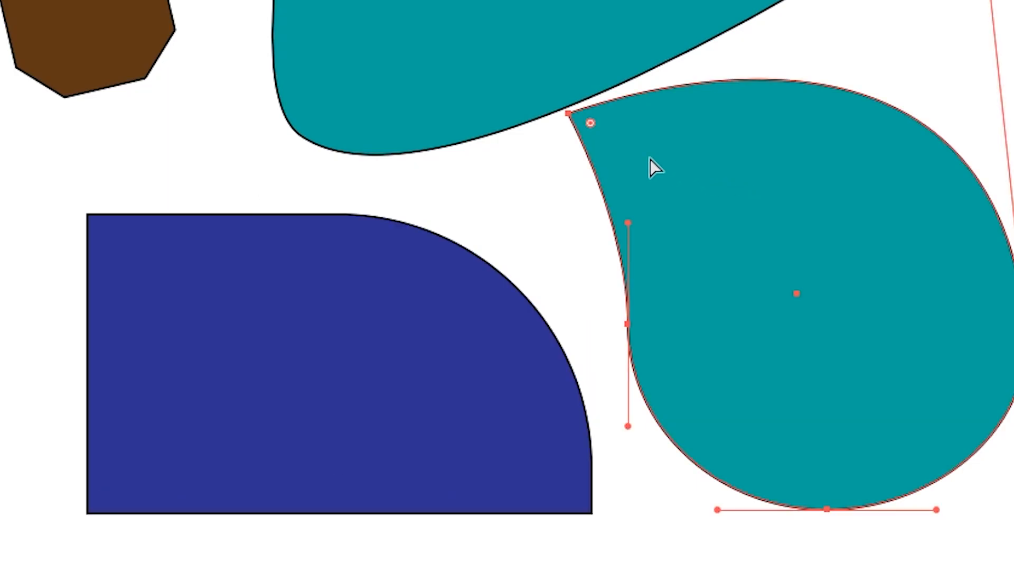
click(570, 116)
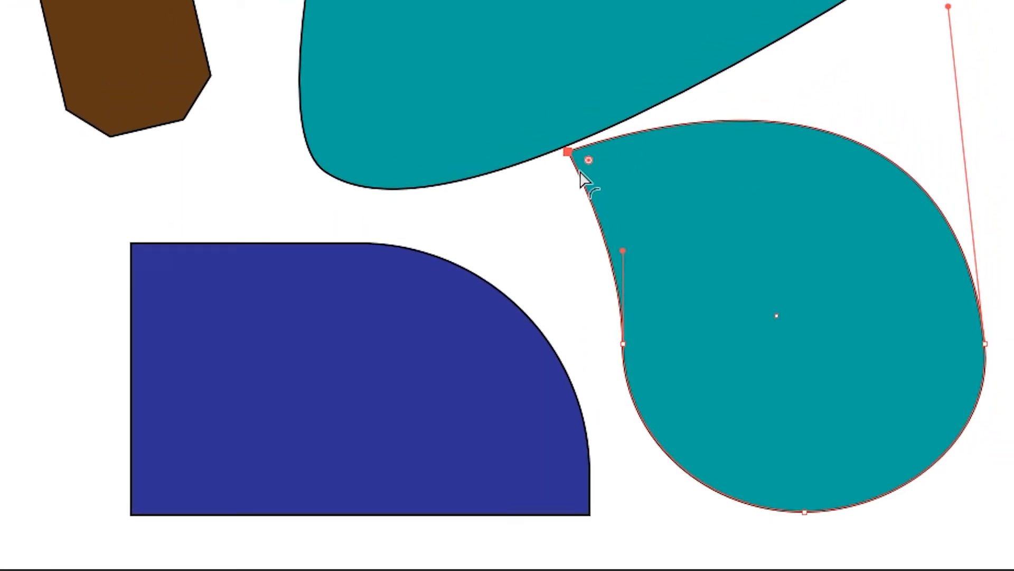
key(Delete)
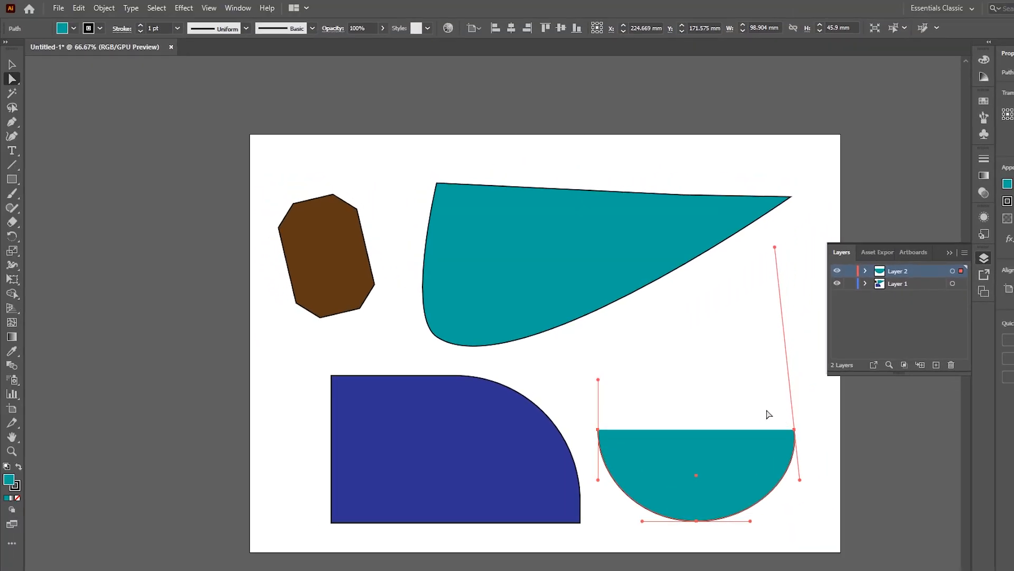
Reshape the teal half-circle by moving its left anchor point down and left and its lower part upward into a wavy shape.
drag(697, 439, 624, 453)
drag(776, 403, 724, 462)
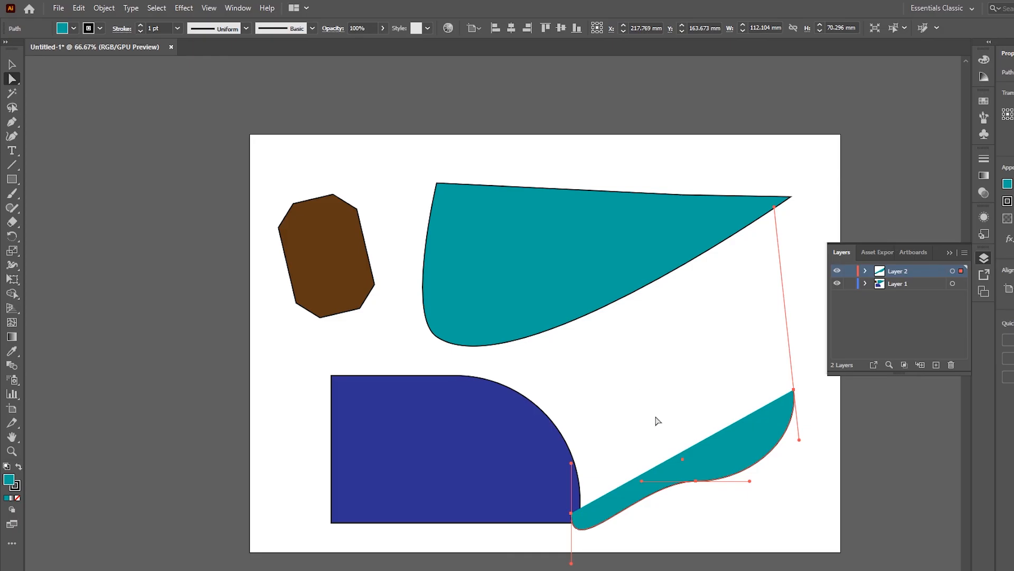
click(343, 343)
Draw an open arc about 79.8 by 31.2 mm below the large teal shape with the Arc tool.
click(11, 164)
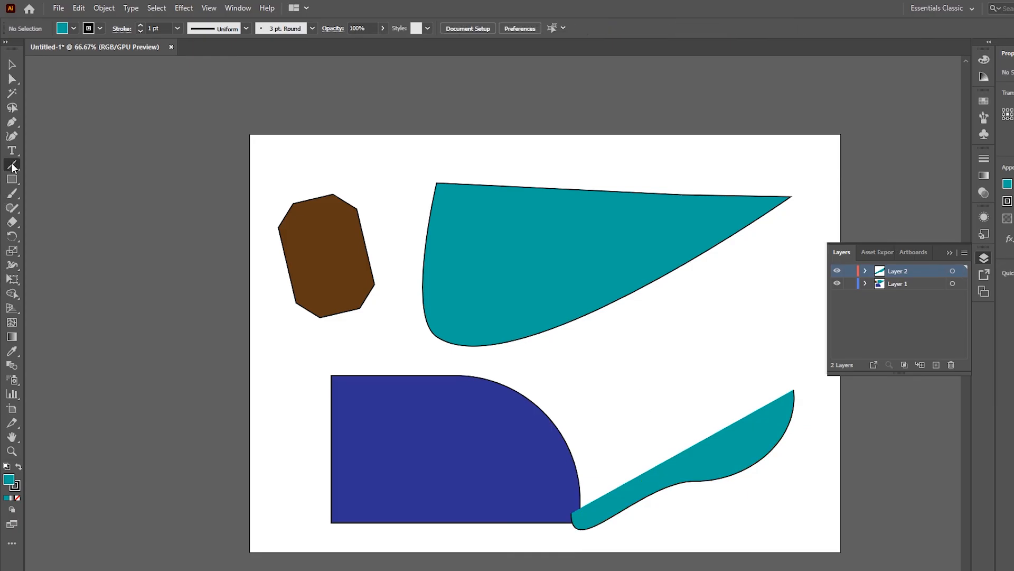
click(92, 183)
drag(599, 308, 759, 369)
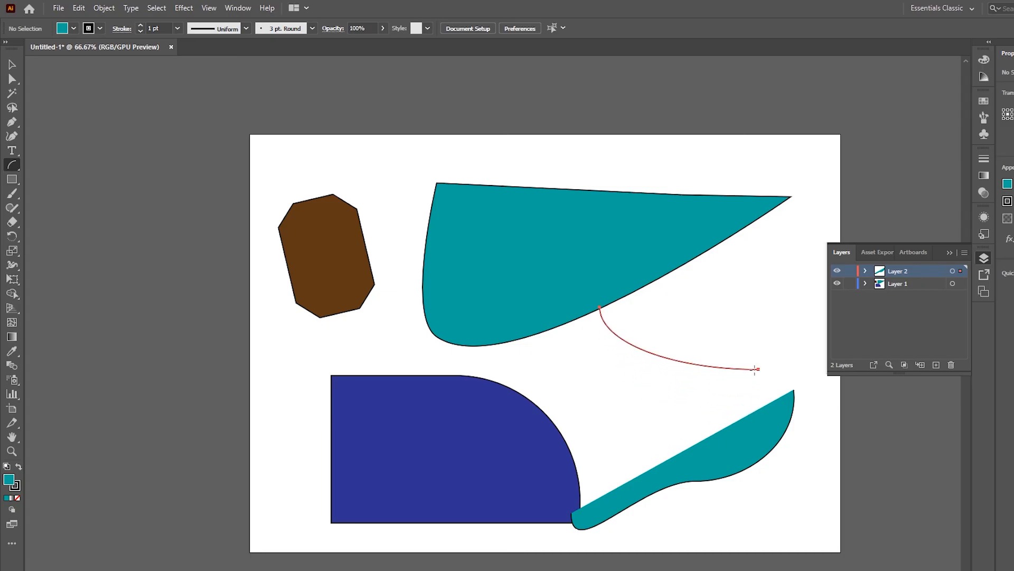
Move the arc's starting anchor point down with the Direct Selection tool and pull its handle left to form a hook.
click(11, 79)
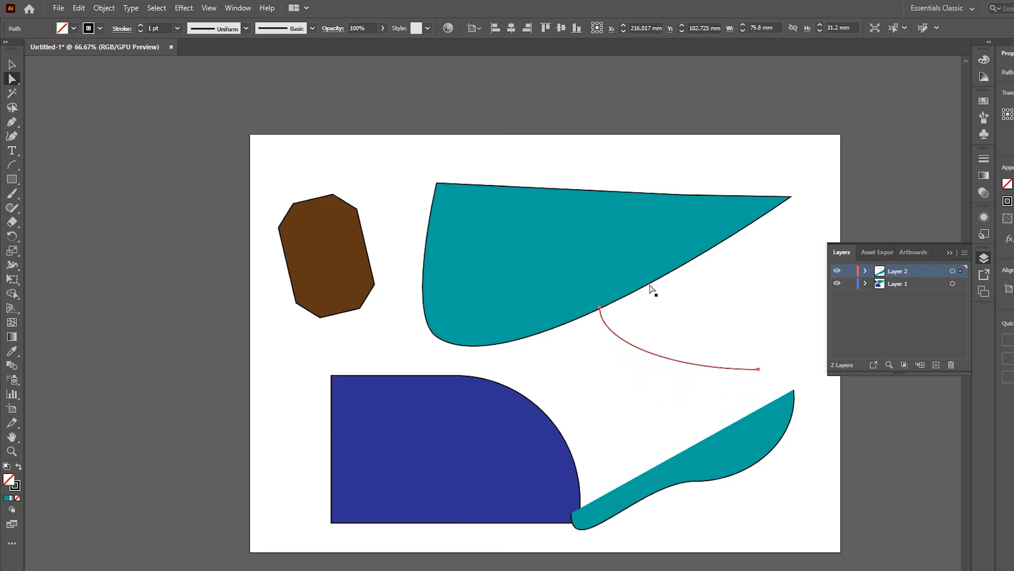
drag(600, 310, 588, 374)
drag(588, 408, 503, 430)
click(273, 175)
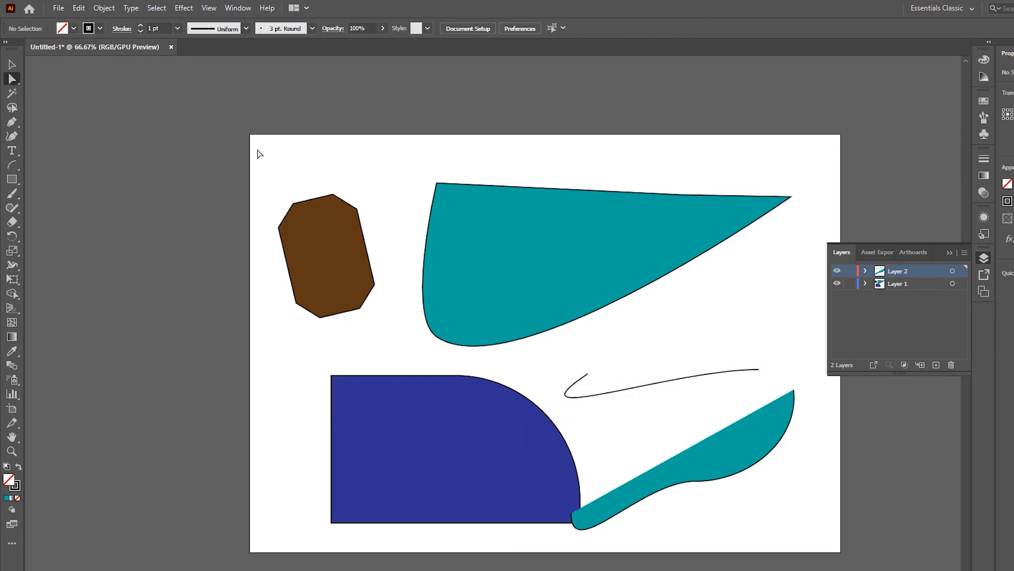
Delete all artwork on the artboard and draw an unfilled circle about 98.1 mm in diameter near its middle.
drag(273, 177, 804, 534)
key(Delete)
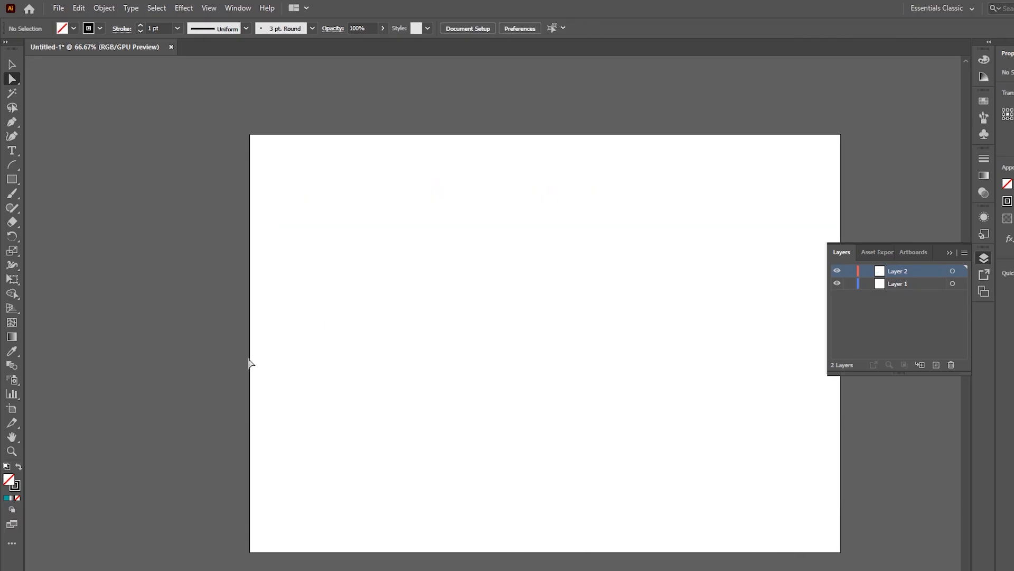
click(26, 179)
click(81, 211)
drag(419, 244, 610, 404)
Convert the circle's top anchor point to a corner and pull it upward to form a teardrop about 143.1 mm tall.
key(a)
click(515, 245)
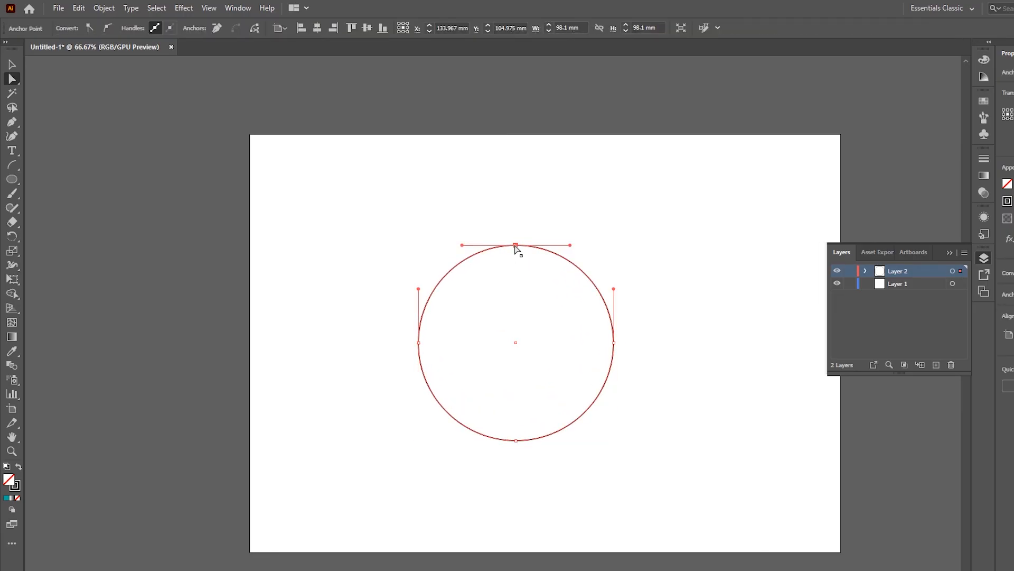
click(88, 29)
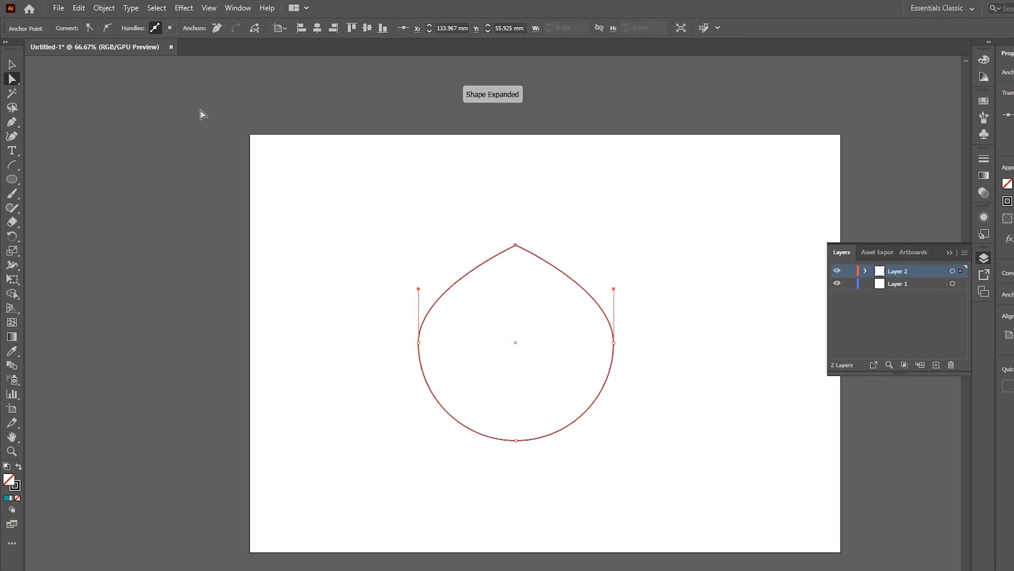
drag(516, 247, 509, 155)
Fill the teardrop with bright blue, move it to the artboard's right half and deselect it.
click(516, 298)
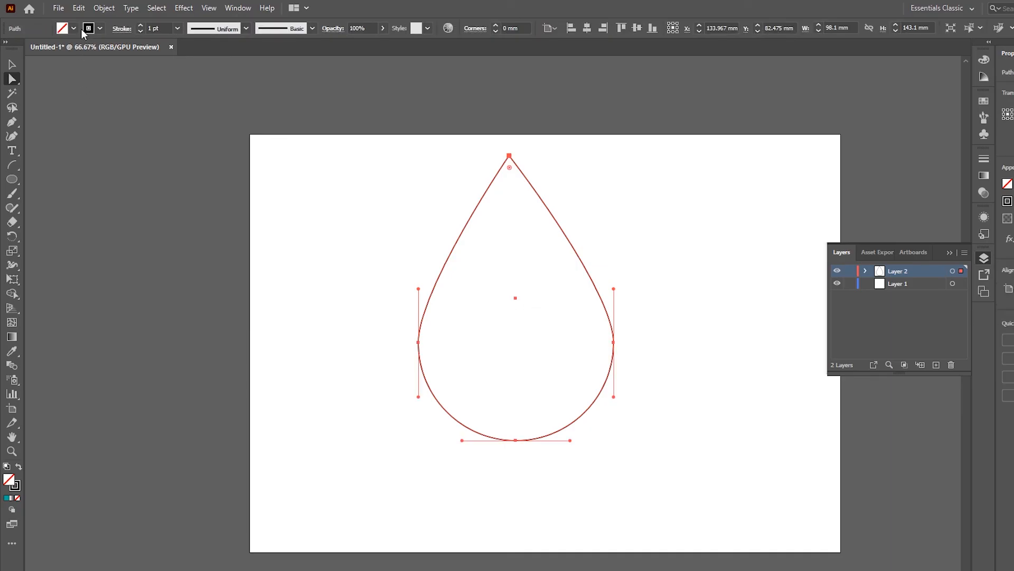
click(83, 29)
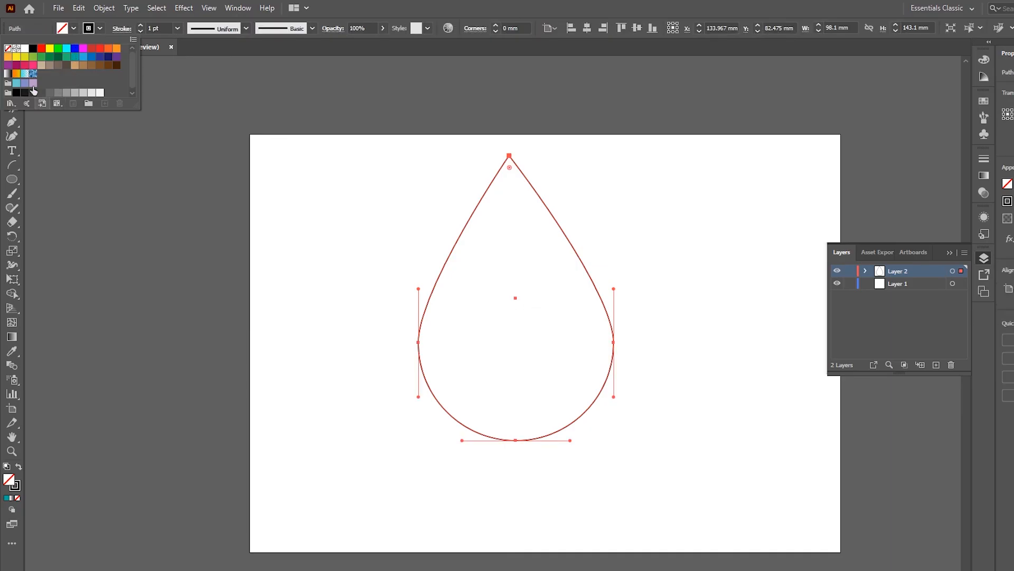
click(74, 49)
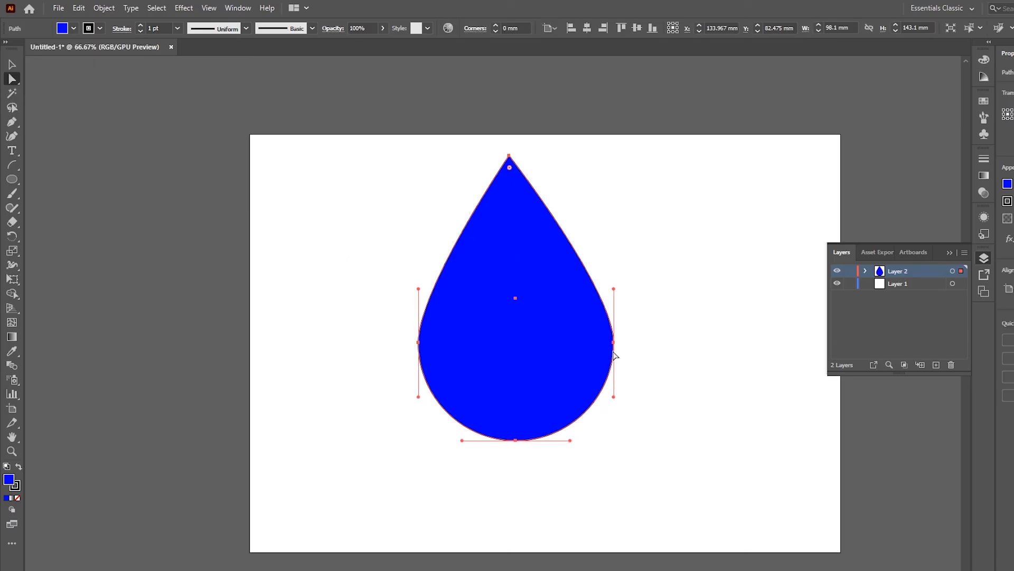
drag(491, 247, 640, 265)
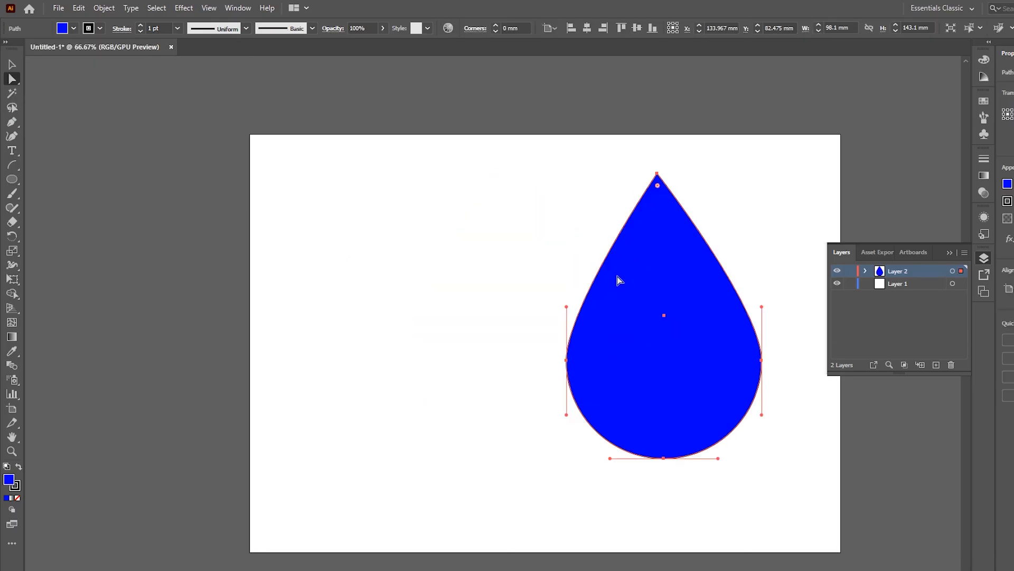
key(ctrl+shift+a)
click(205, 8)
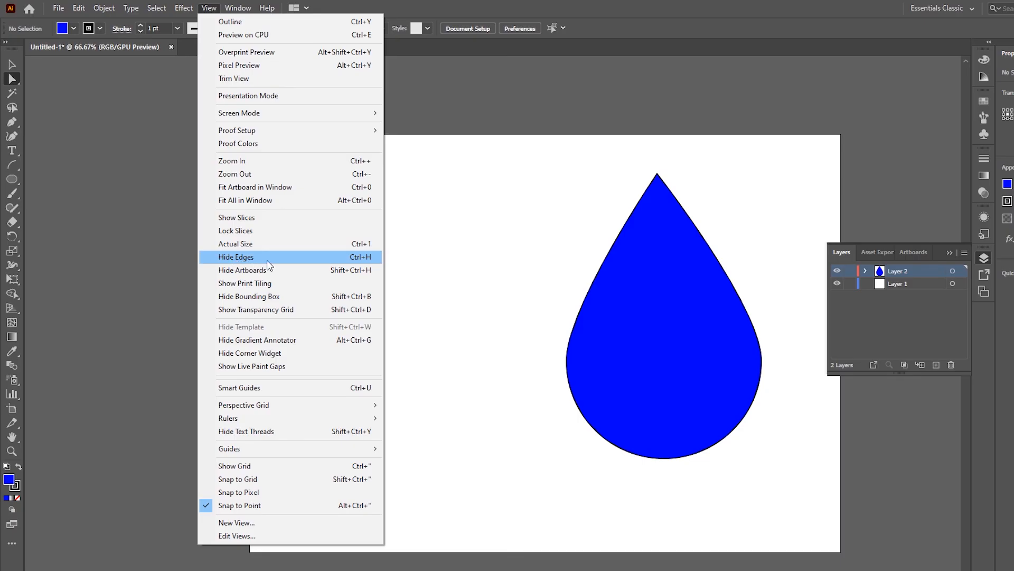
click(696, 362)
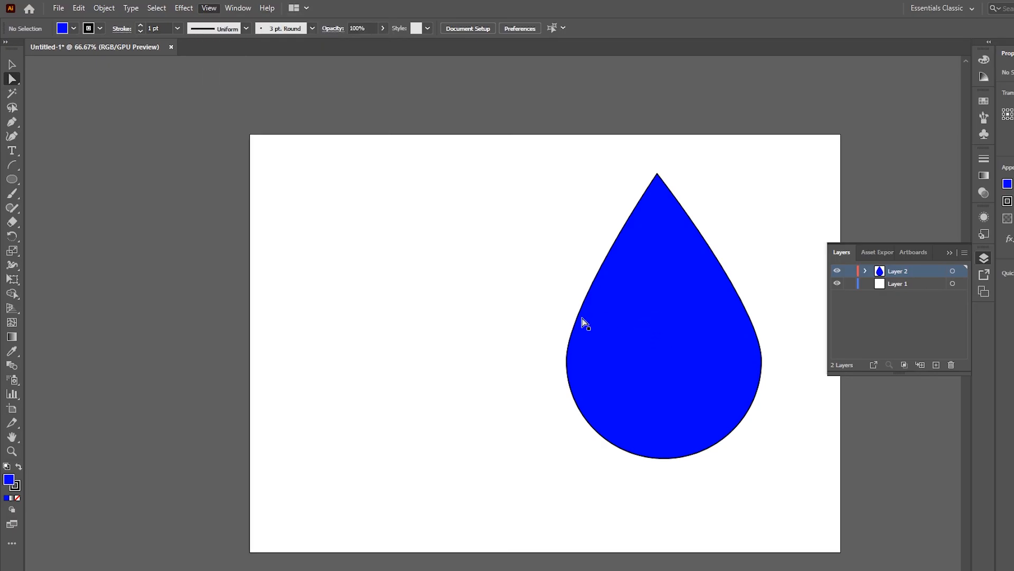
Shift the blue teardrop slightly up and left and delete it from the artboard.
drag(646, 324, 653, 285)
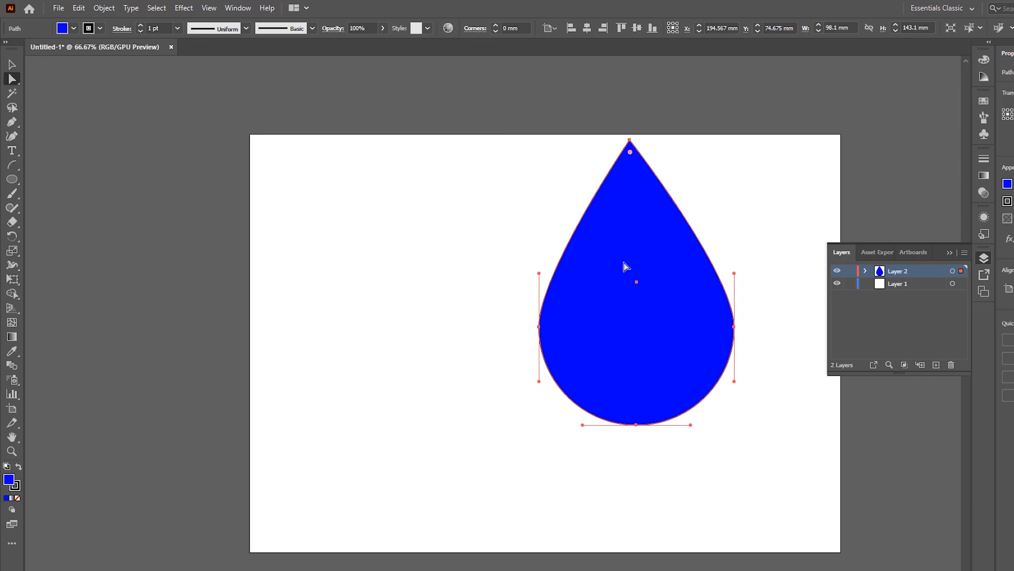
key(Delete)
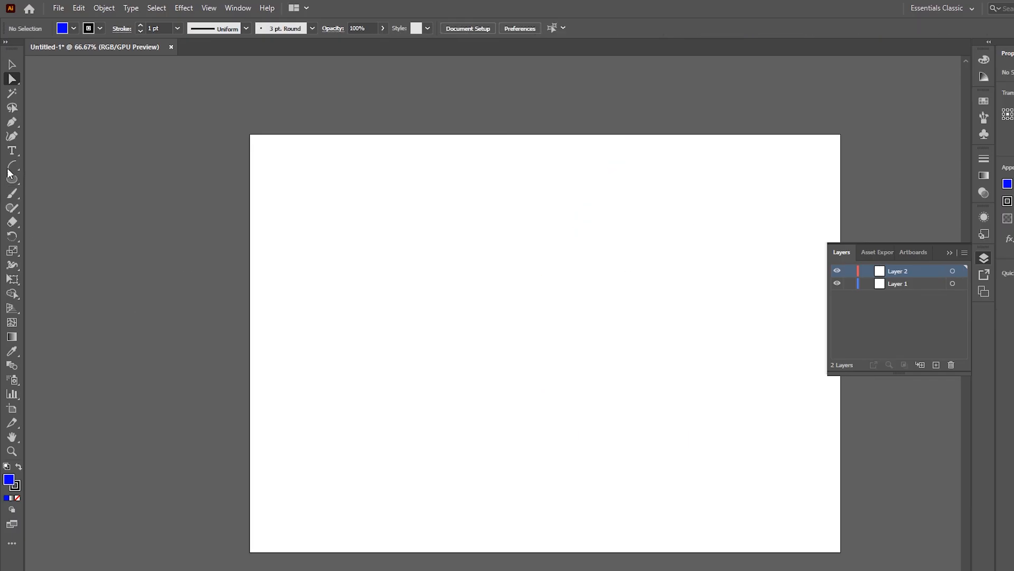
Draw a blue circle about 68.1 mm in diameter and move it into the artboard's left half.
drag(10, 178, 53, 205)
drag(400, 268, 523, 400)
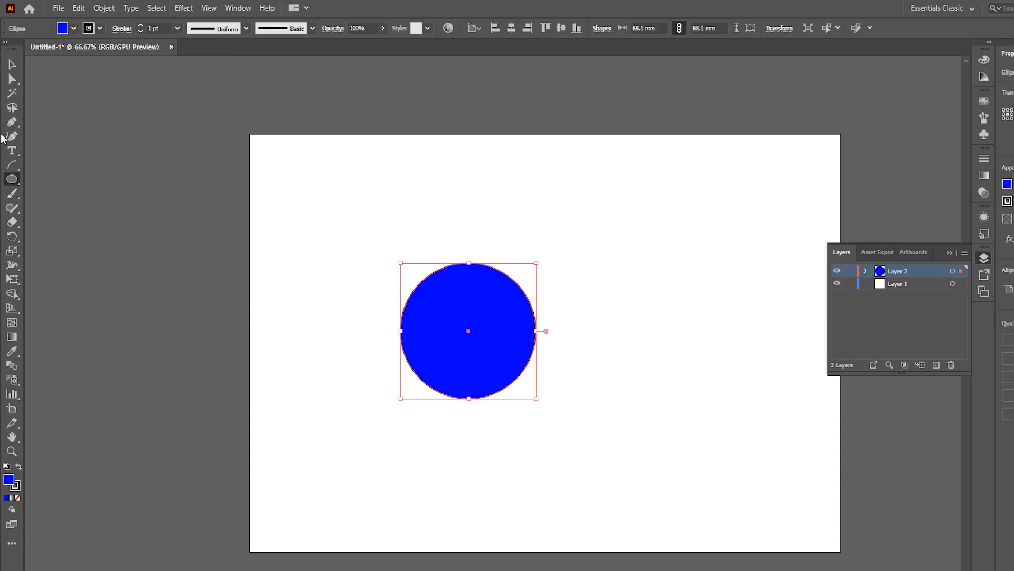
click(12, 64)
drag(468, 331, 404, 300)
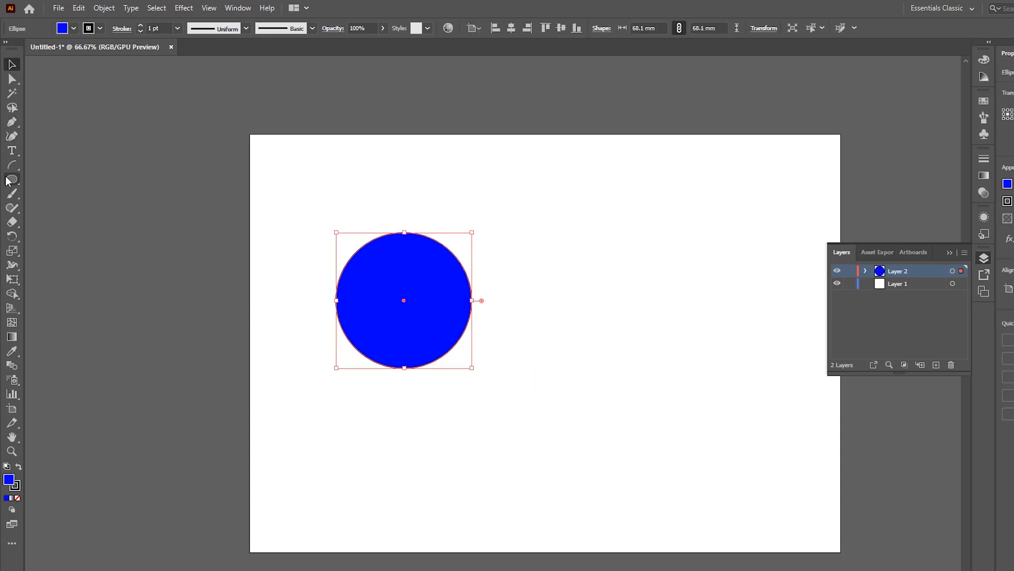
Draw a small three-pointed star about 19.9 by 17.4 mm with the Star tool, centred just above the blue circle.
drag(12, 180, 96, 236)
drag(524, 218, 430, 198)
key(Down)
key(Down)
click(11, 137)
click(12, 65)
Switch to the Rotate tool and set the circle's fill to None.
click(12, 237)
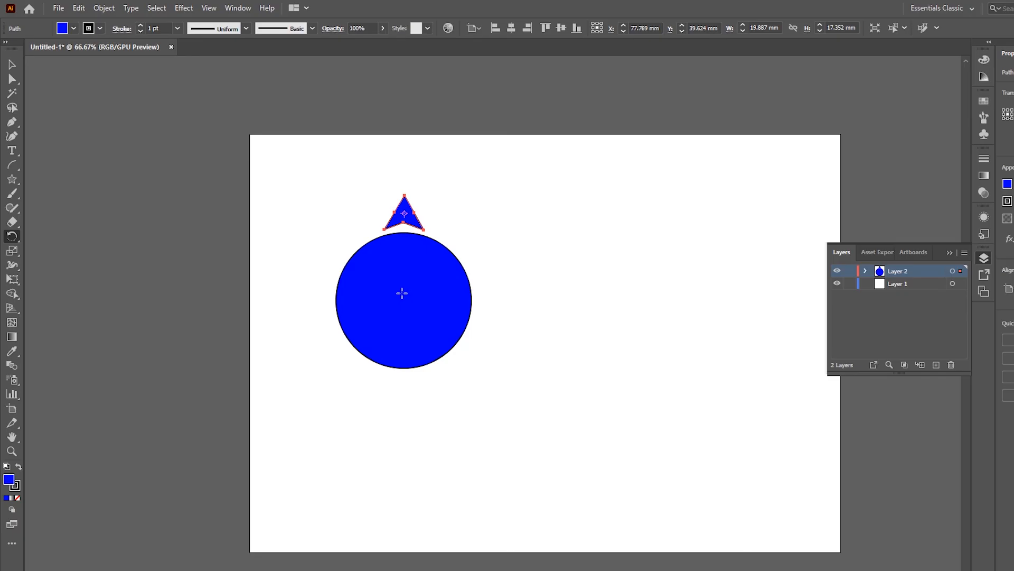
ctrl+click(401, 293)
click(73, 28)
click(7, 49)
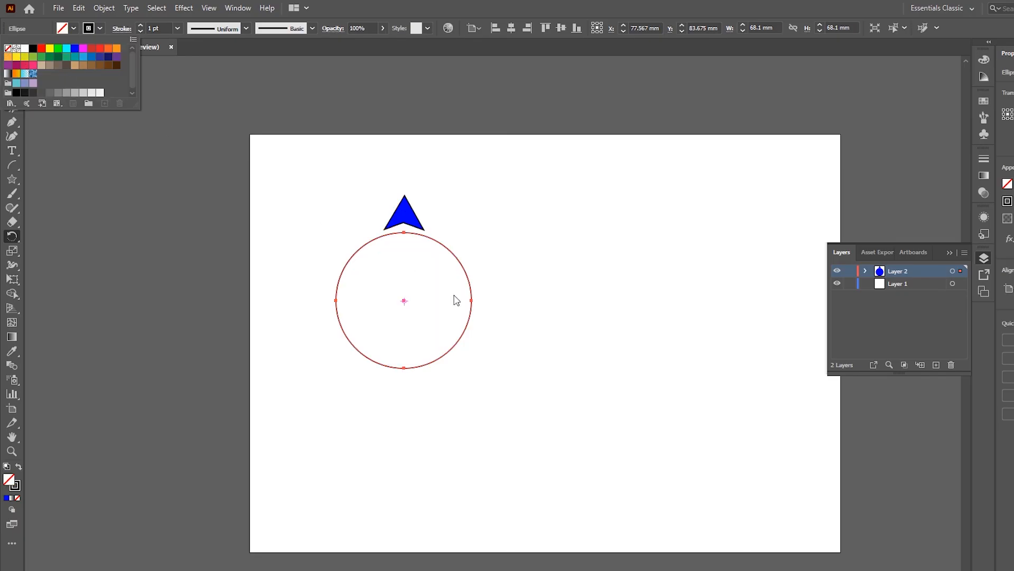
Rotate a copy of the small blue arrowhead slightly clockwise around the circle's centre.
click(404, 301)
ctrl+click(404, 213)
click(403, 300)
drag(404, 212, 427, 210)
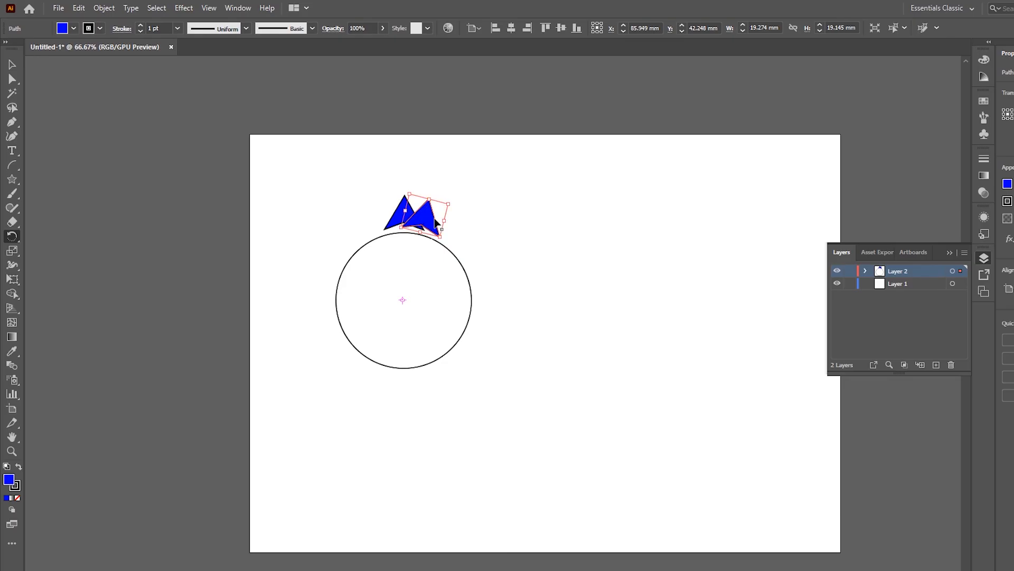
Repeat the rotated copy of the arrowhead until the copies form a full ring around the circle.
key(ctrl+d)
key(ctrl+d)
key(ctrl+d)
key(ctrl+d)
key(ctrl+d)
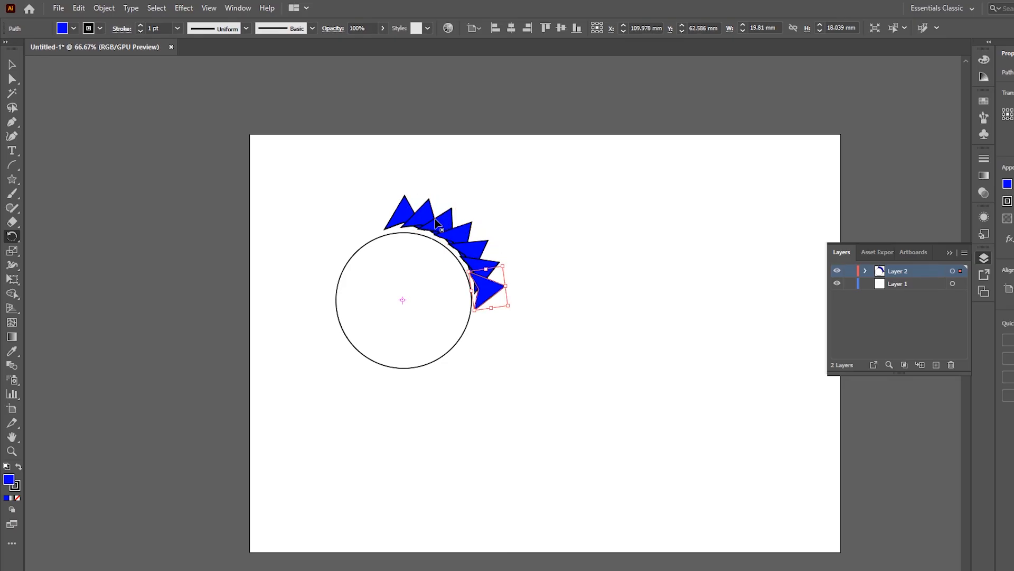
key(ctrl+d)
key(ctrl+d)
key(ctrl+d)
key(ctrl+d)
key(ctrl+d)
key(ctrl+d)
key(ctrl+d)
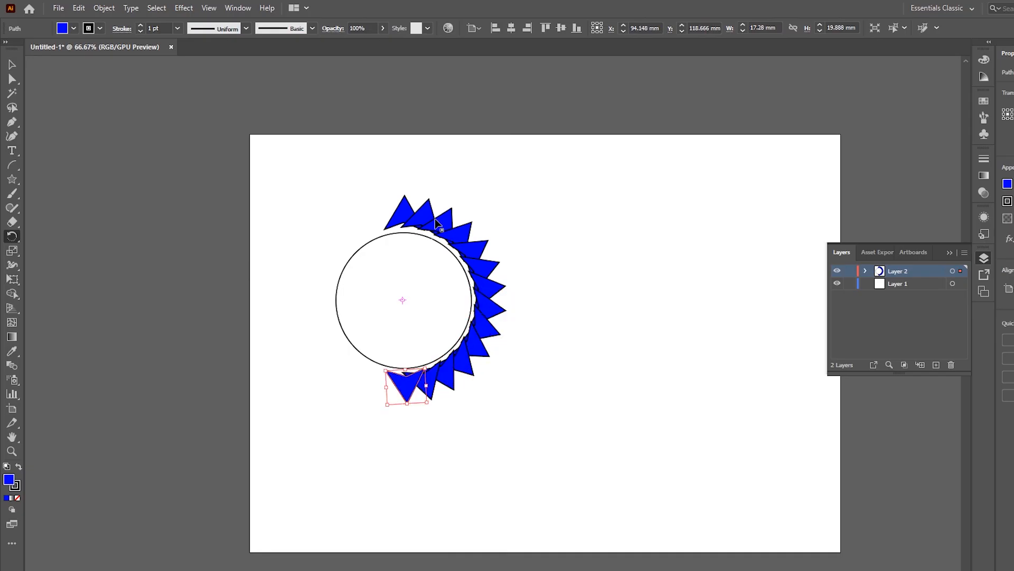
key(ctrl+d)
key(ctrl+d)
key(ctrl+d)
key(ctrl+d)
key(ctrl+d)
key(ctrl+d)
key(ctrl+d)
key(ctrl+d)
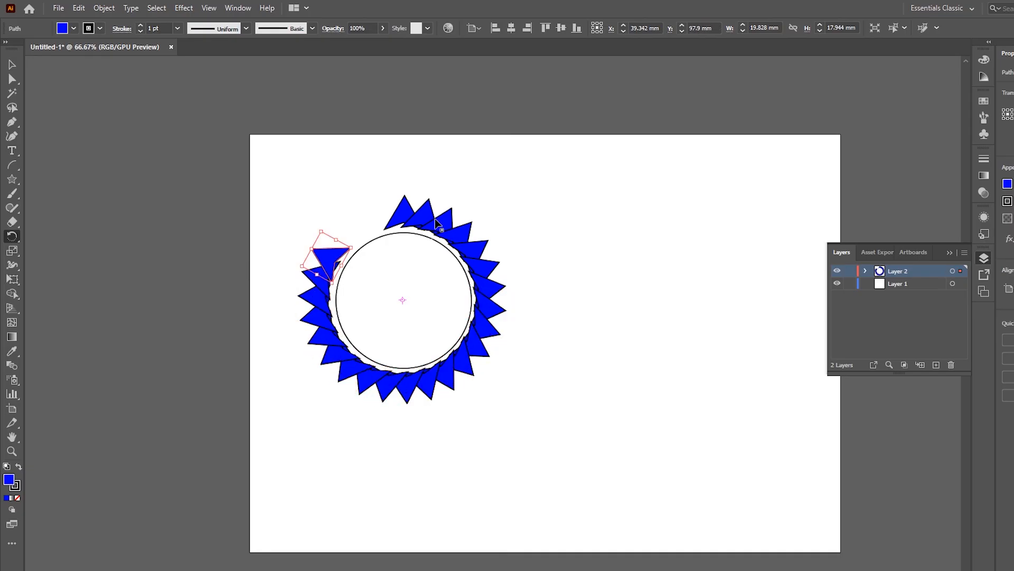
key(ctrl+d)
key(ctrl+d)
key(ctrl+d)
key(ctrl+d)
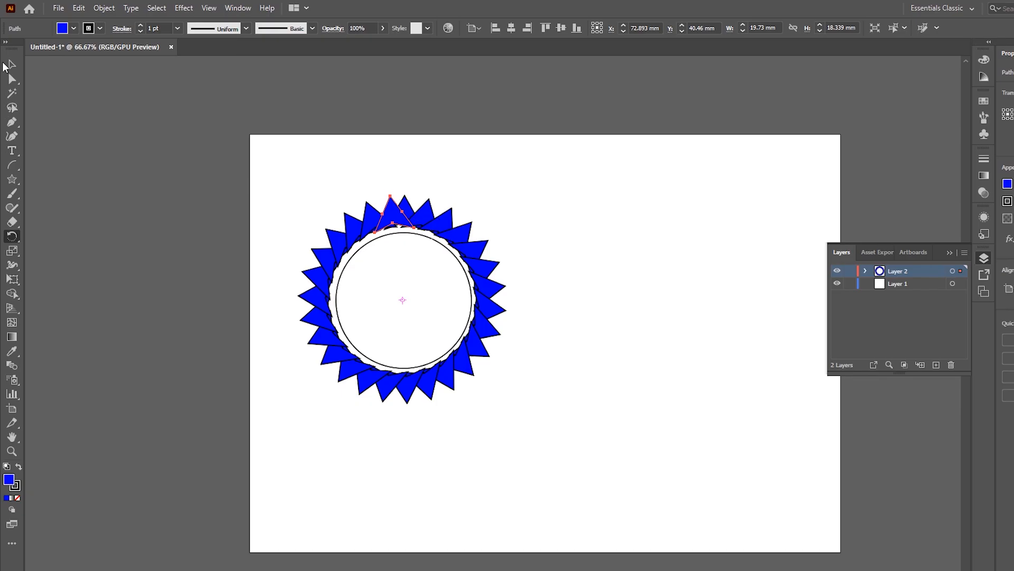
Send the last arrowhead copy of the ring one level backward and deselect it.
click(4, 64)
right_click(393, 207)
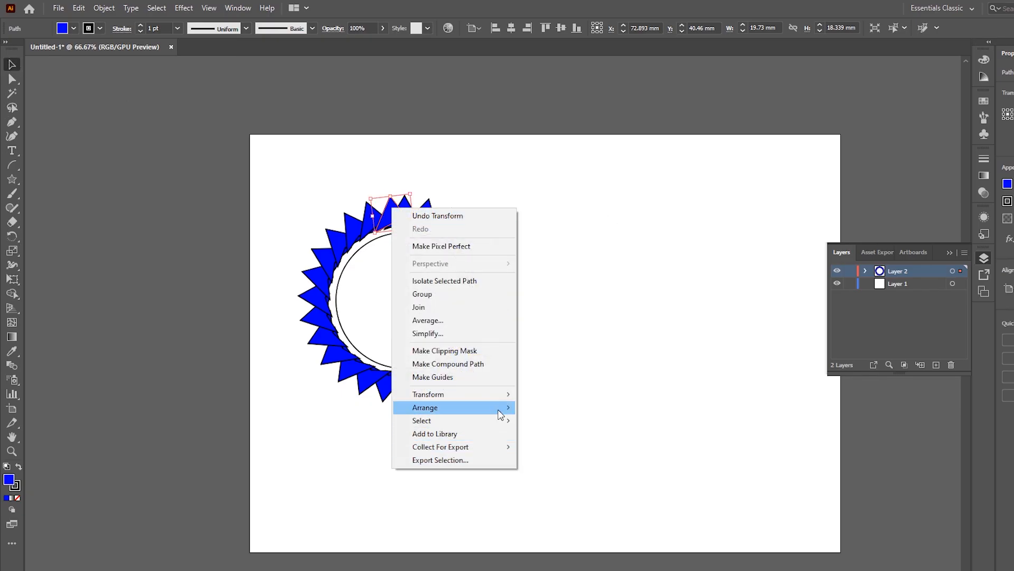
mouse_move(500, 414)
click(537, 432)
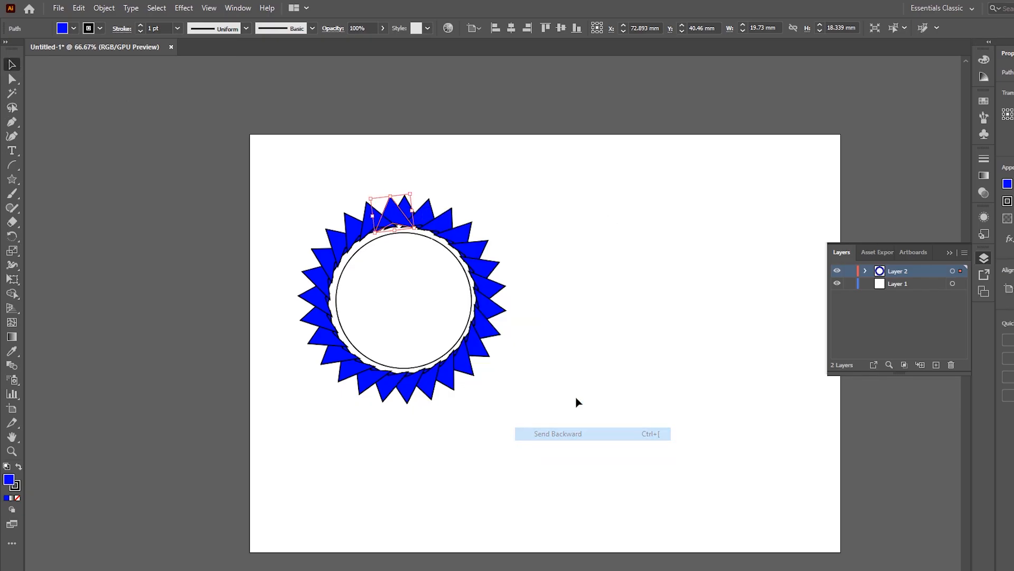
click(505, 242)
Fill the central circle with yellow and nudge it slightly up and left within the ring of arrowheads.
click(338, 294)
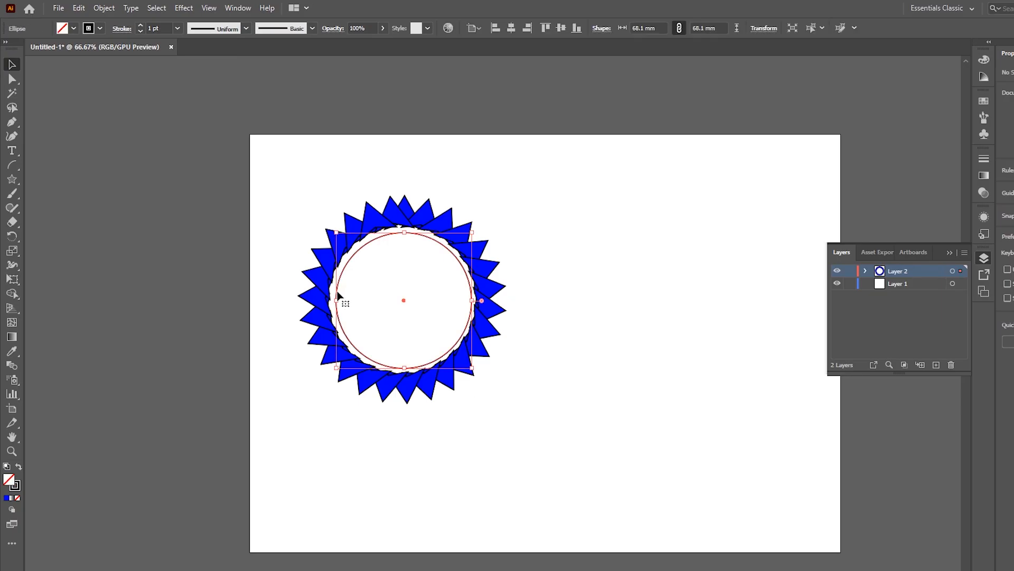
click(74, 28)
click(58, 57)
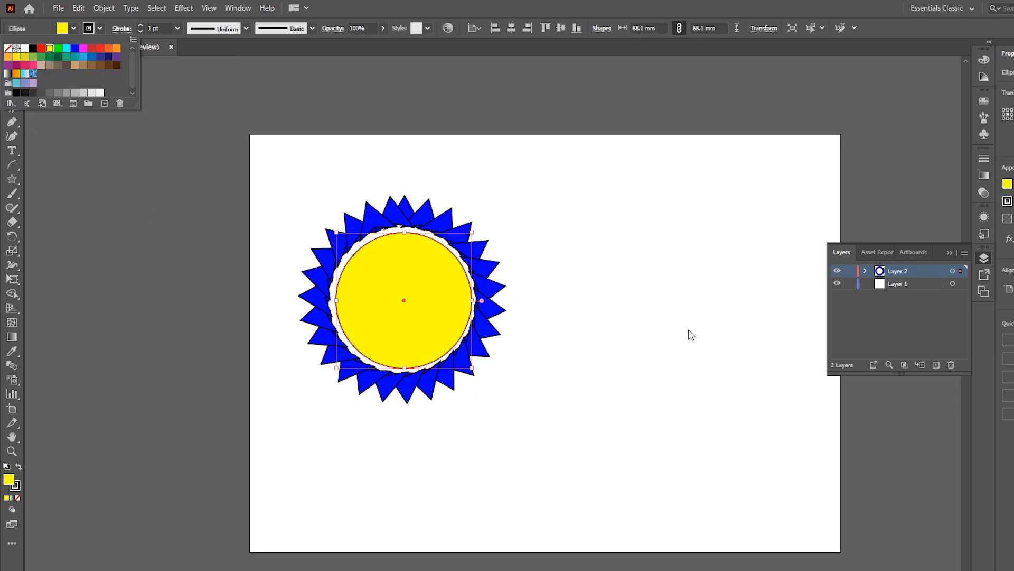
click(675, 269)
click(660, 266)
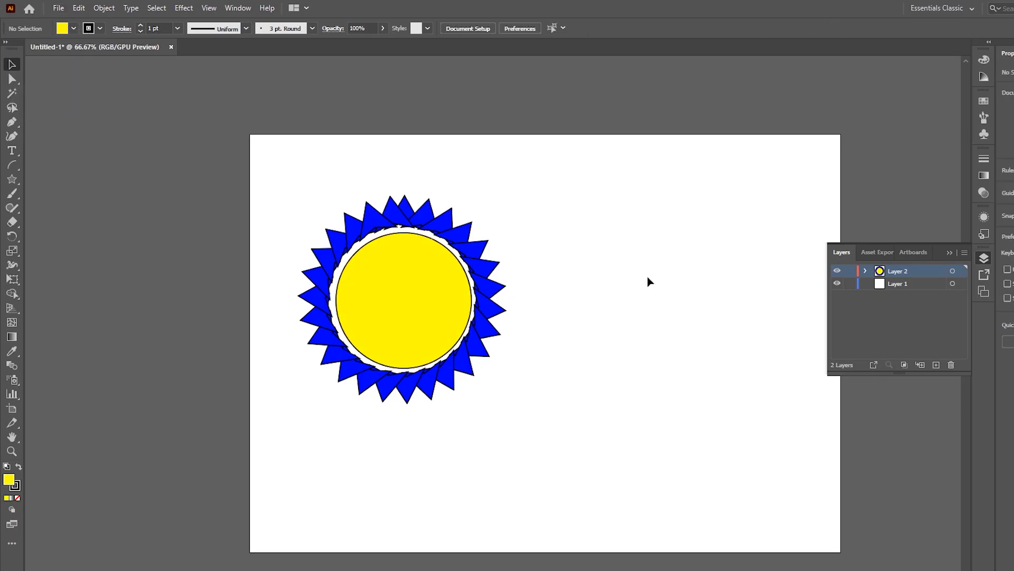
click(425, 302)
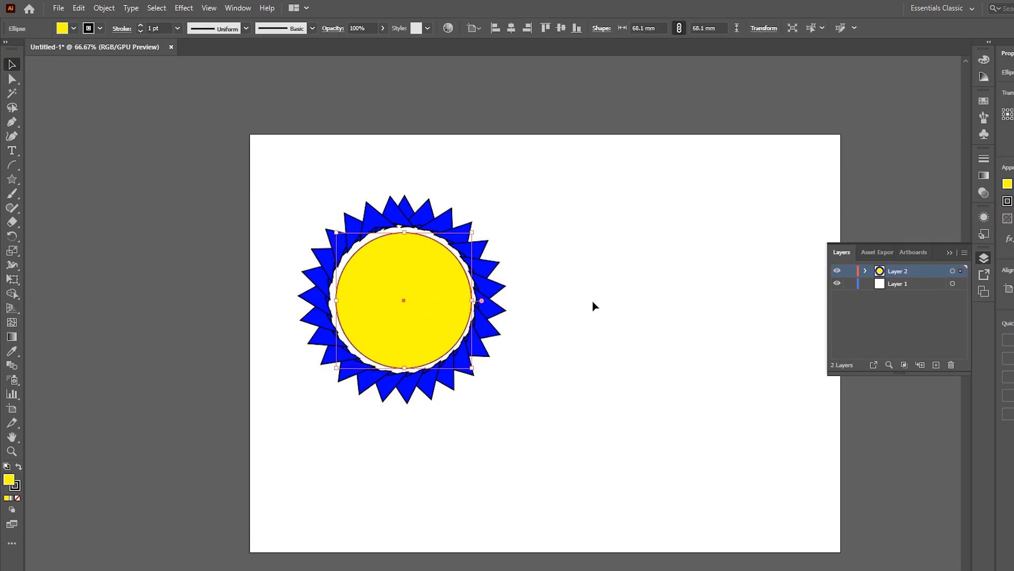
click(620, 290)
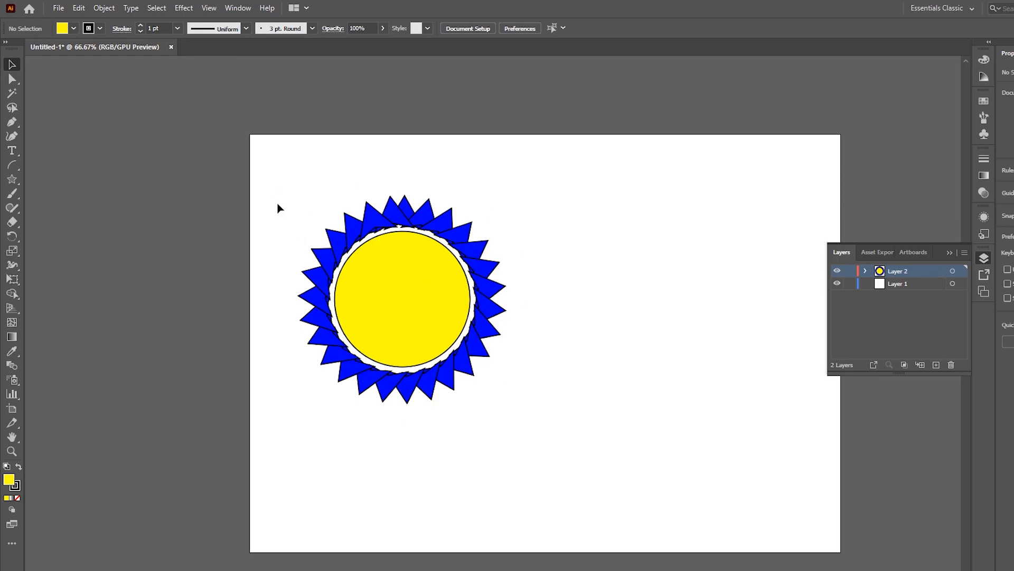
Group the yellow circle and its ring of blue arrowheads into one object, then deselect it.
drag(267, 185, 530, 414)
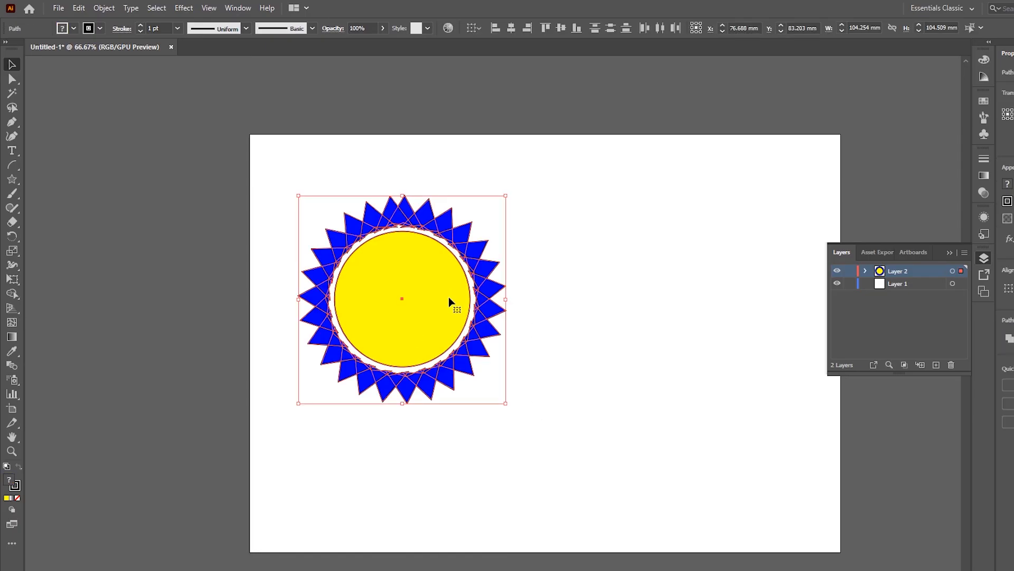
click(313, 162)
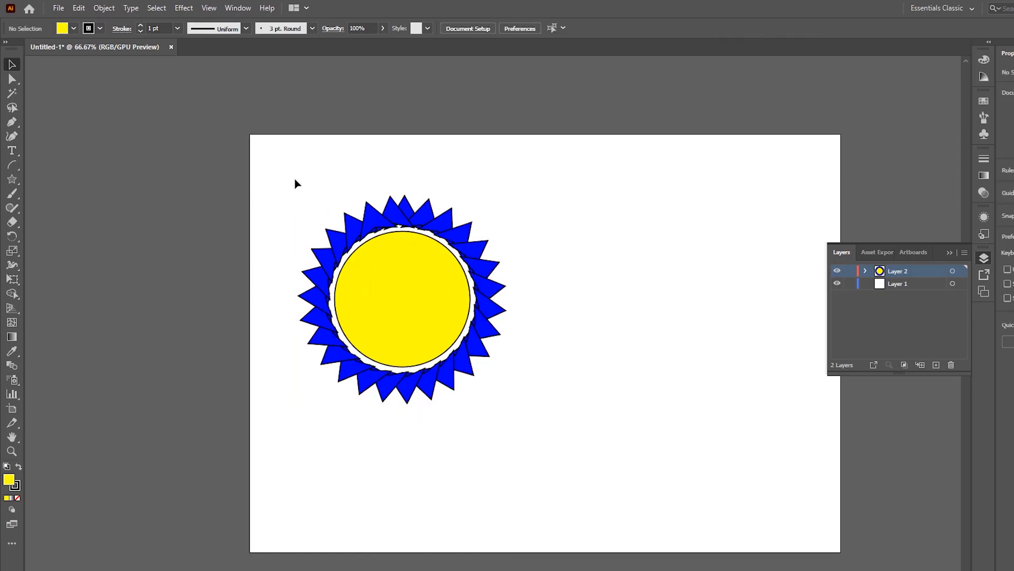
drag(296, 183, 526, 422)
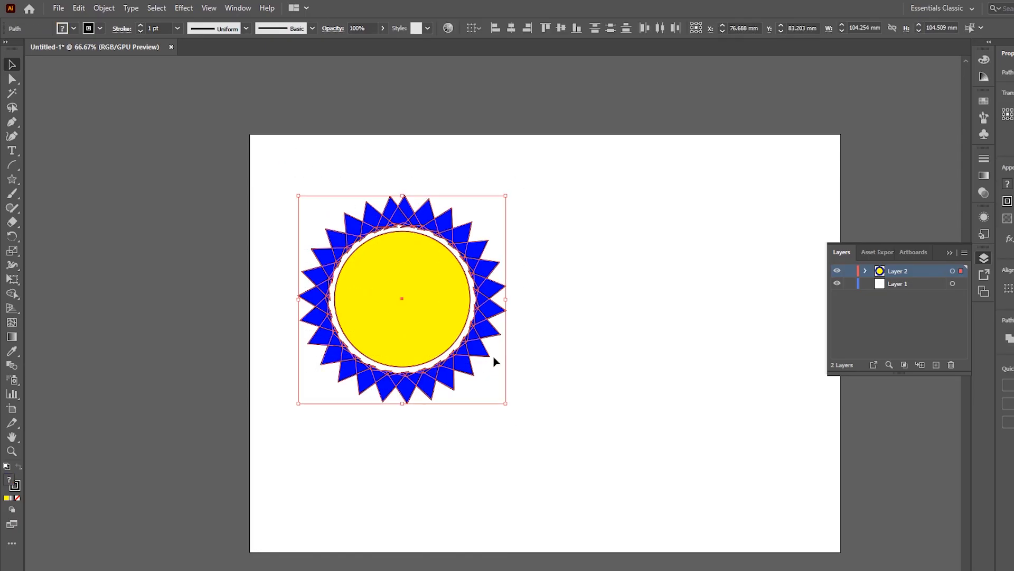
key(ctrl)
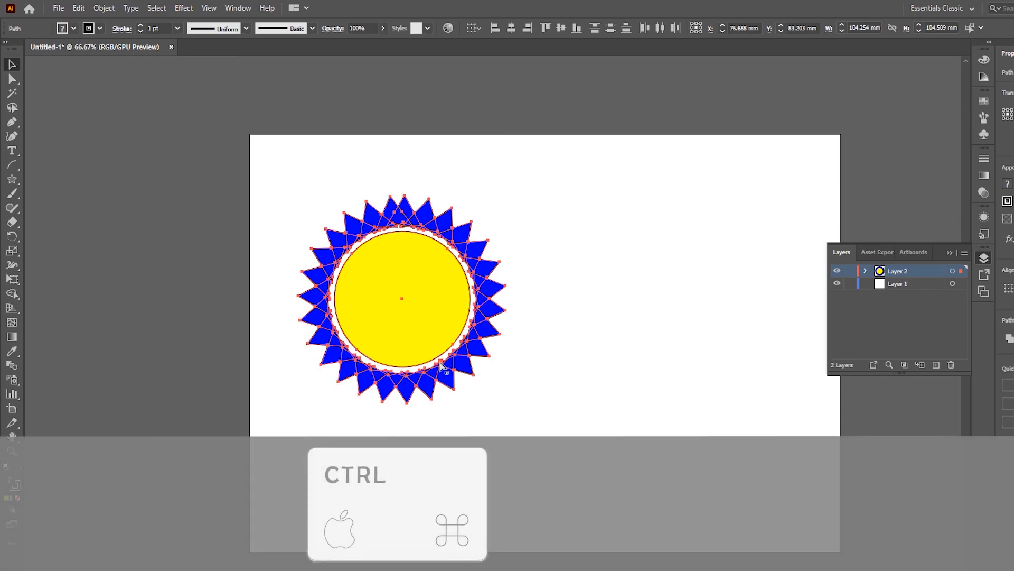
key(ctrl+g)
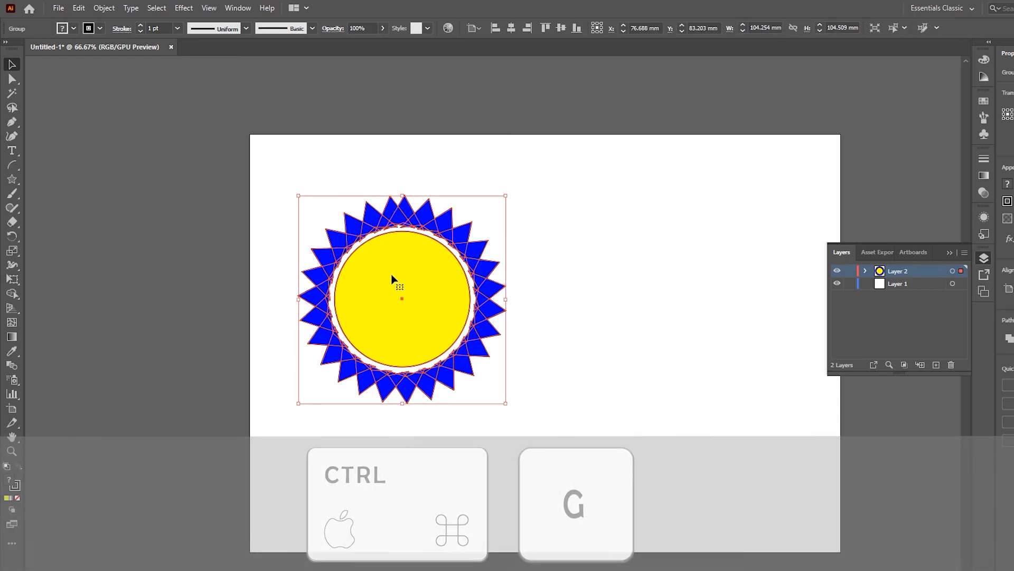
right_click(394, 270)
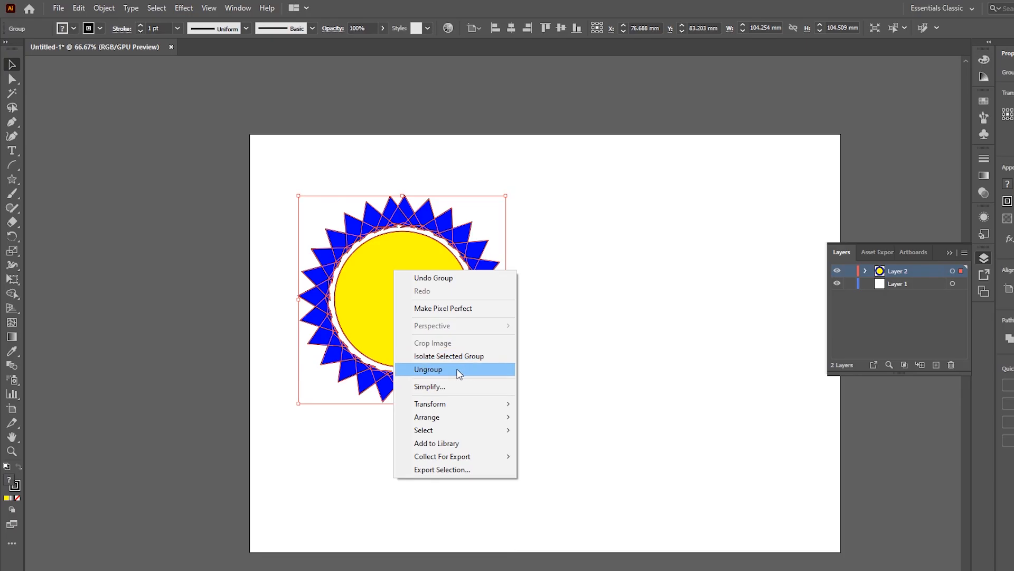
click(496, 364)
click(593, 290)
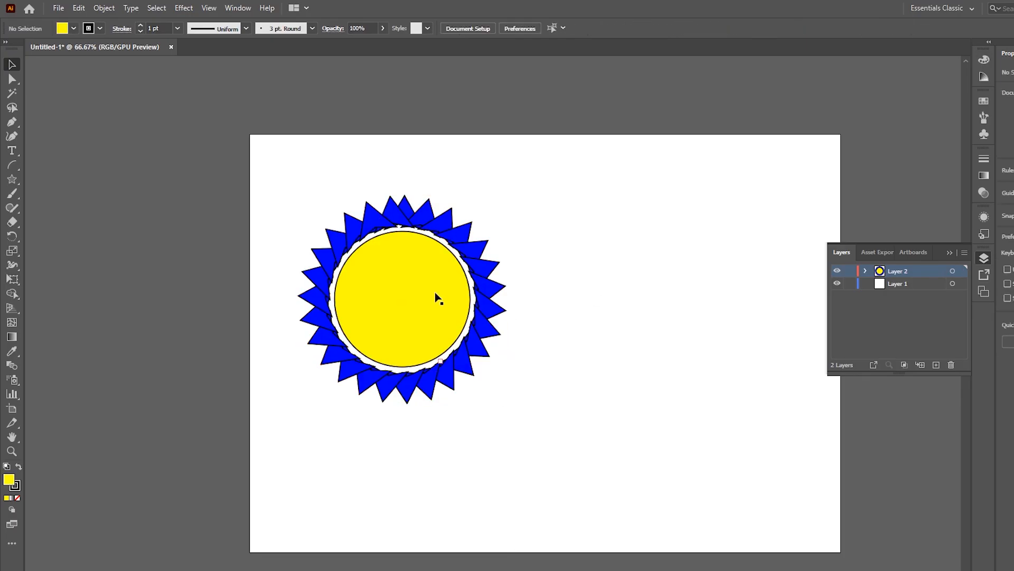
Move the grouped flower around the artboard and scale it down proportionally to about 60 mm wide.
drag(437, 296, 511, 302)
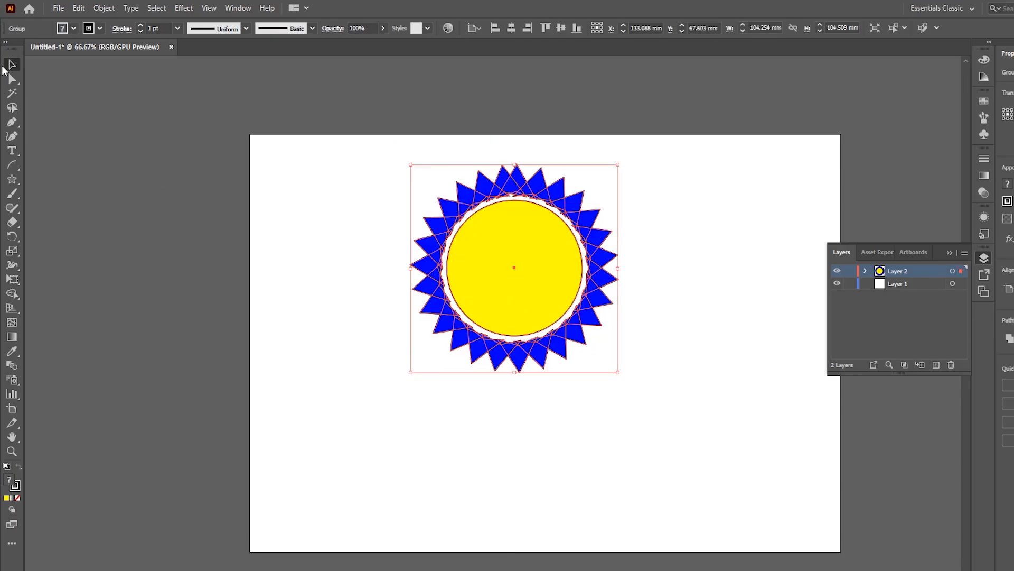
mouse_move(483, 236)
mouse_down()
mouse_move(381, 322)
mouse_move(400, 297)
mouse_move(483, 249)
mouse_up()
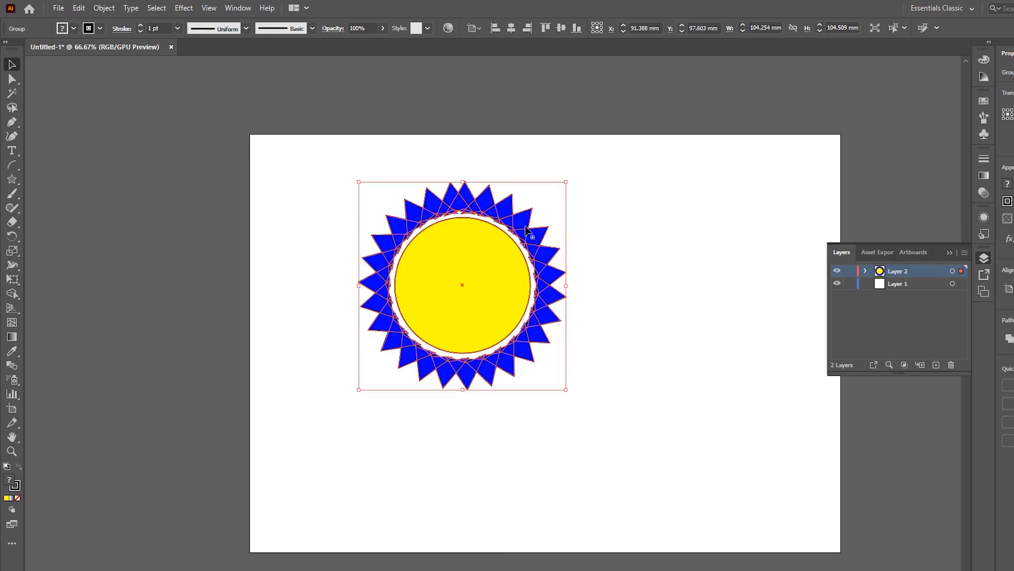
drag(565, 181, 479, 268)
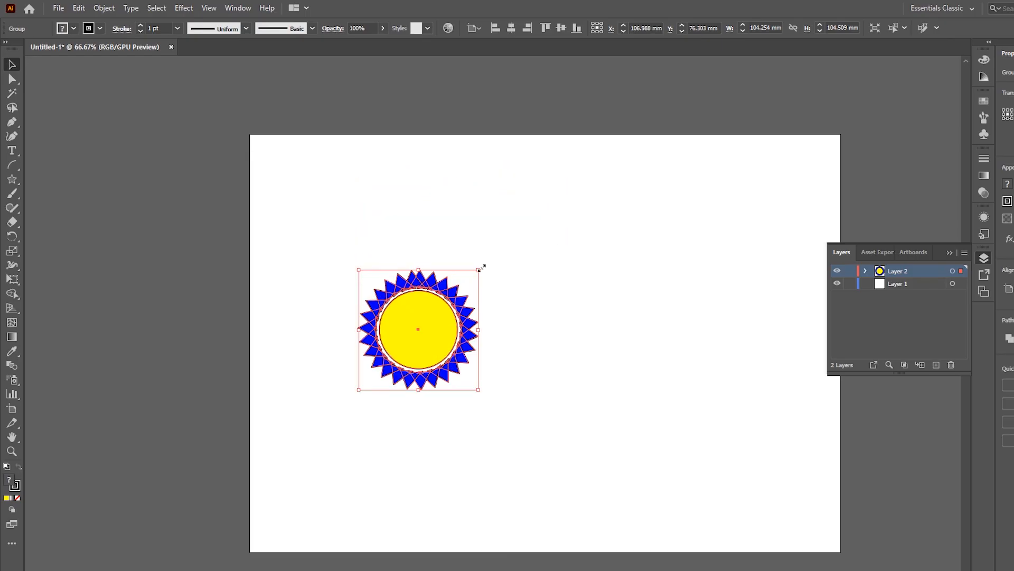
Duplicate the small flower group into two rows of four across the lower part of the artboard.
alt+drag(433, 333, 375, 402)
drag(365, 358, 347, 421)
drag(397, 207, 479, 453)
drag(303, 207, 493, 467)
drag(492, 467, 769, 468)
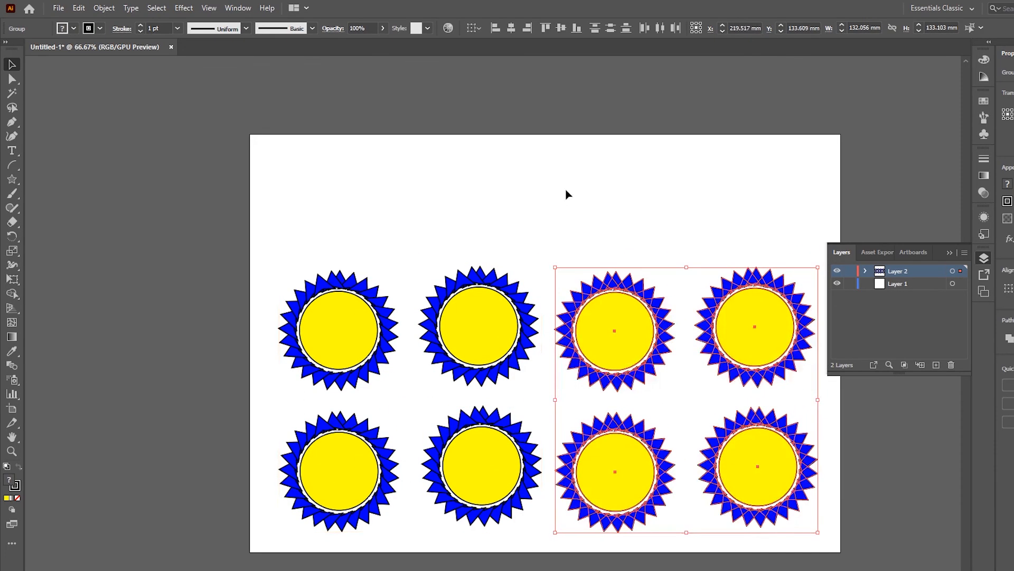
click(567, 194)
Isolate the third flower group in the upper row and fill its central circle with dark green.
click(608, 324)
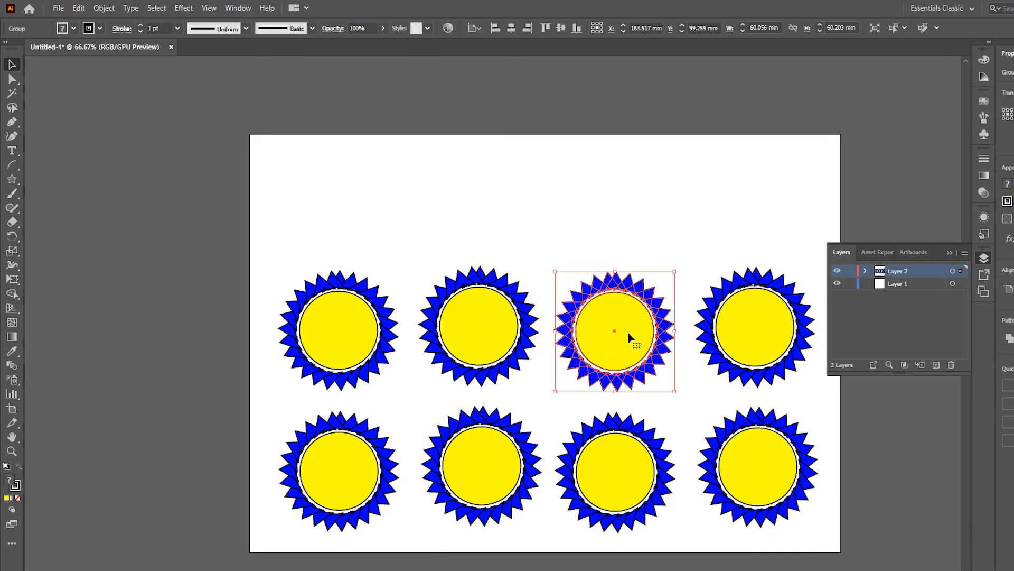
scroll(615, 328, up, 1)
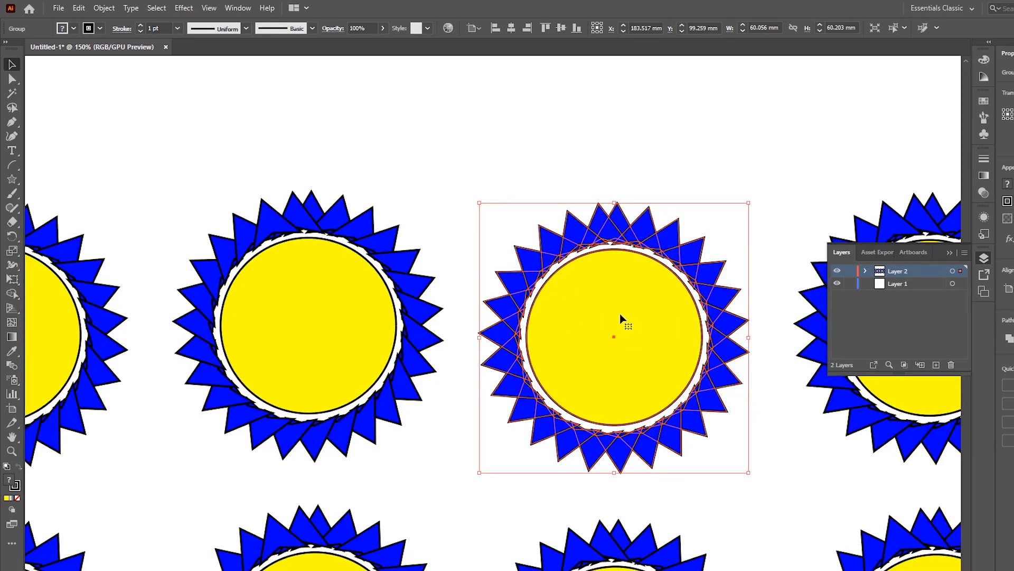
double_click(592, 314)
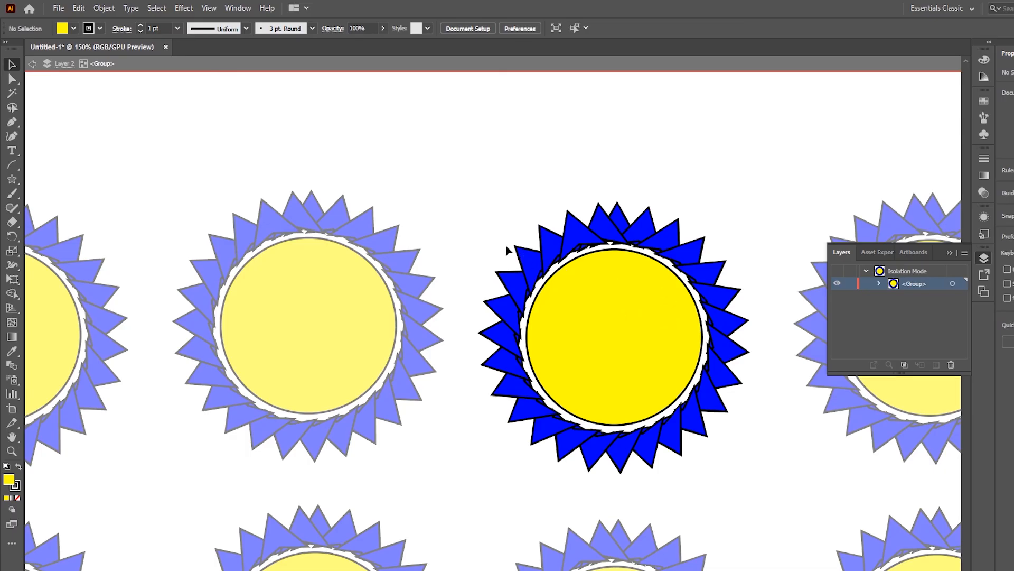
click(602, 326)
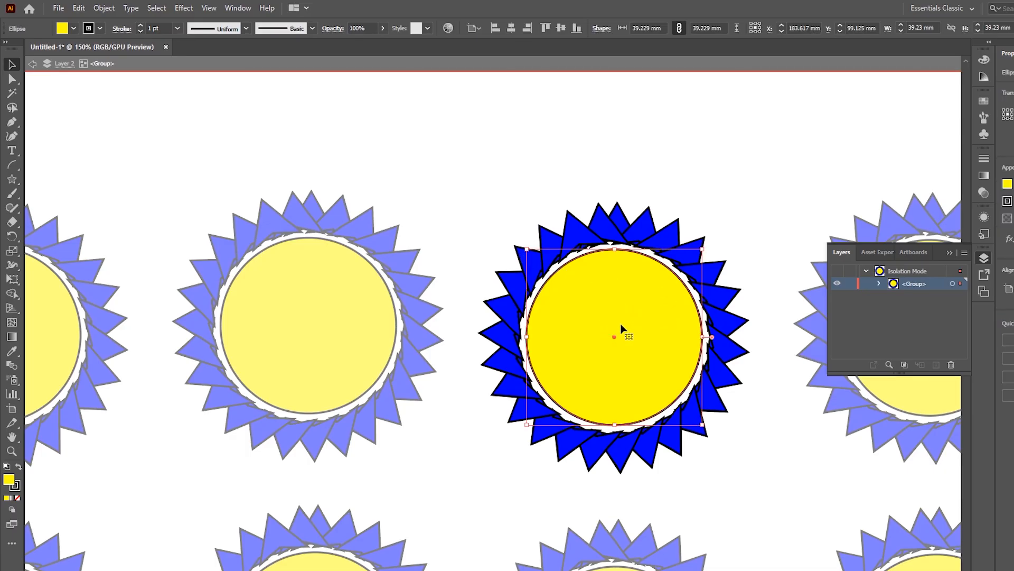
click(73, 28)
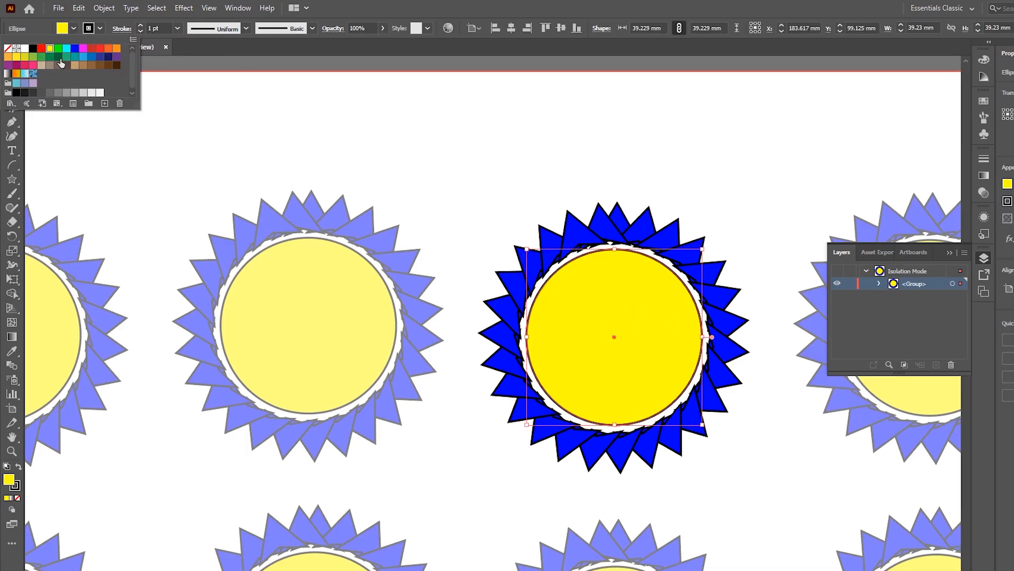
click(58, 56)
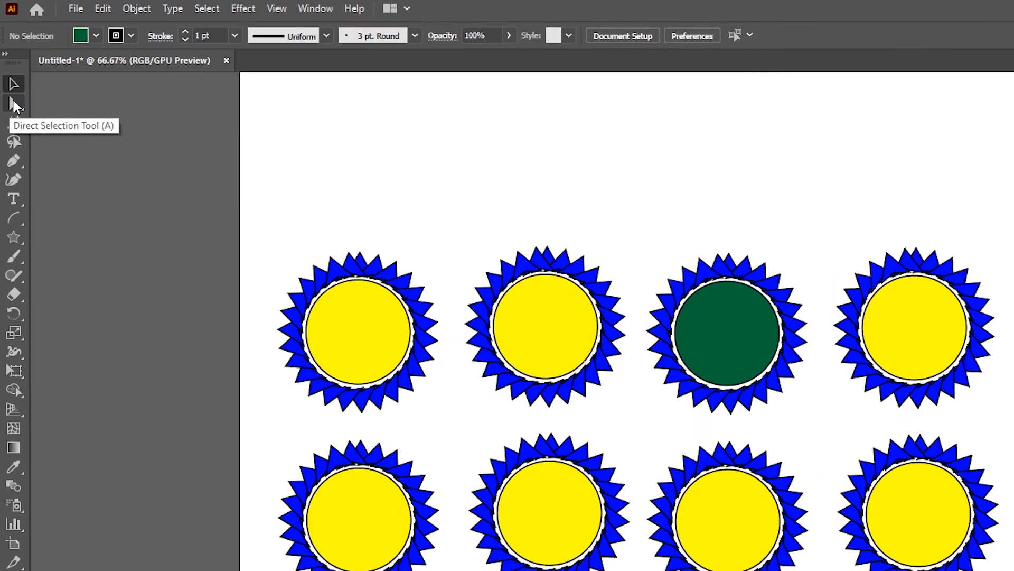
Use the Direct Selection tool to select individual arrowheads and circles inside the second and third upper flower groups.
click(12, 79)
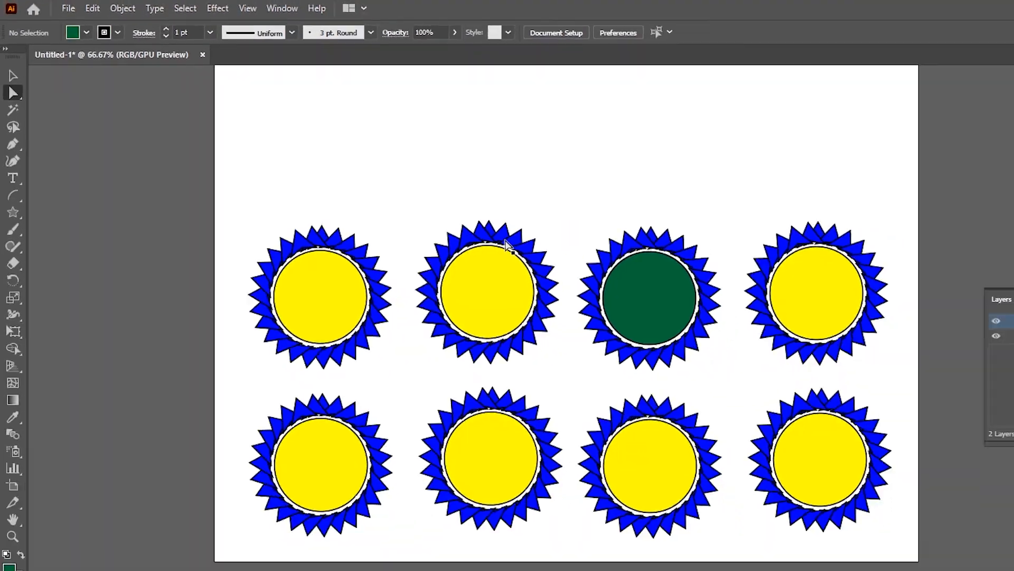
scroll(742, 349, up, 3)
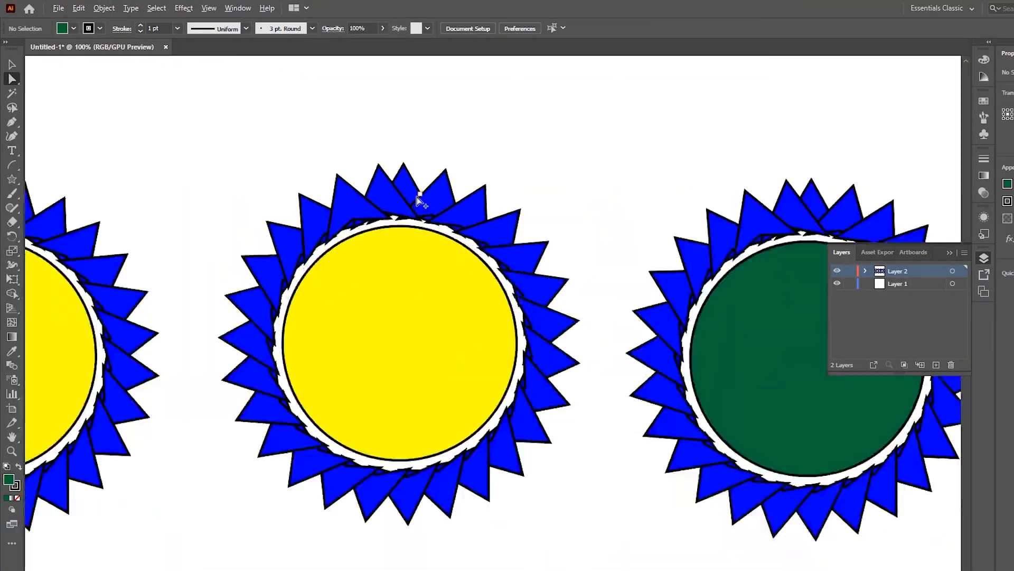
click(444, 202)
click(405, 310)
click(495, 233)
click(446, 307)
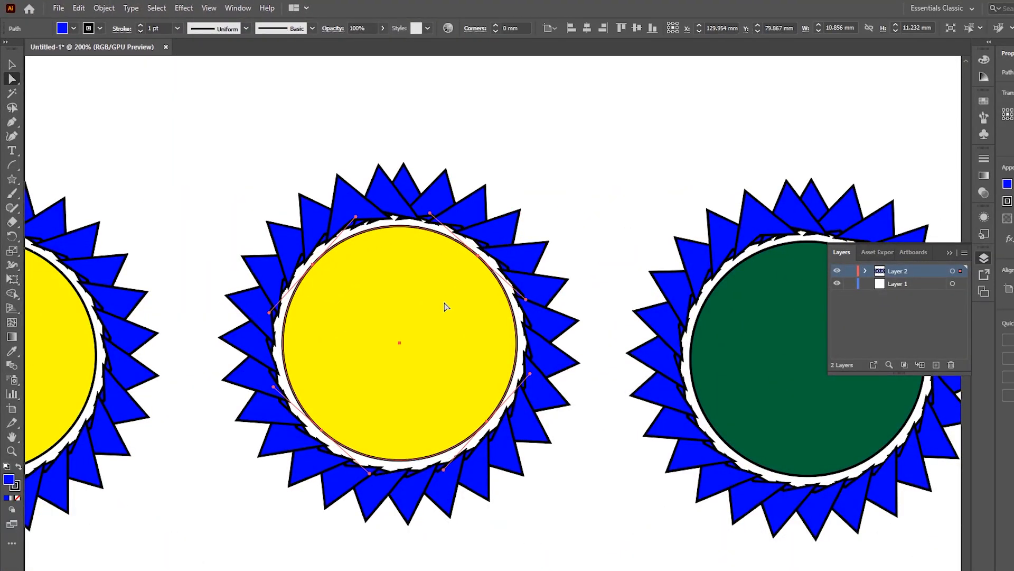
click(793, 335)
click(687, 274)
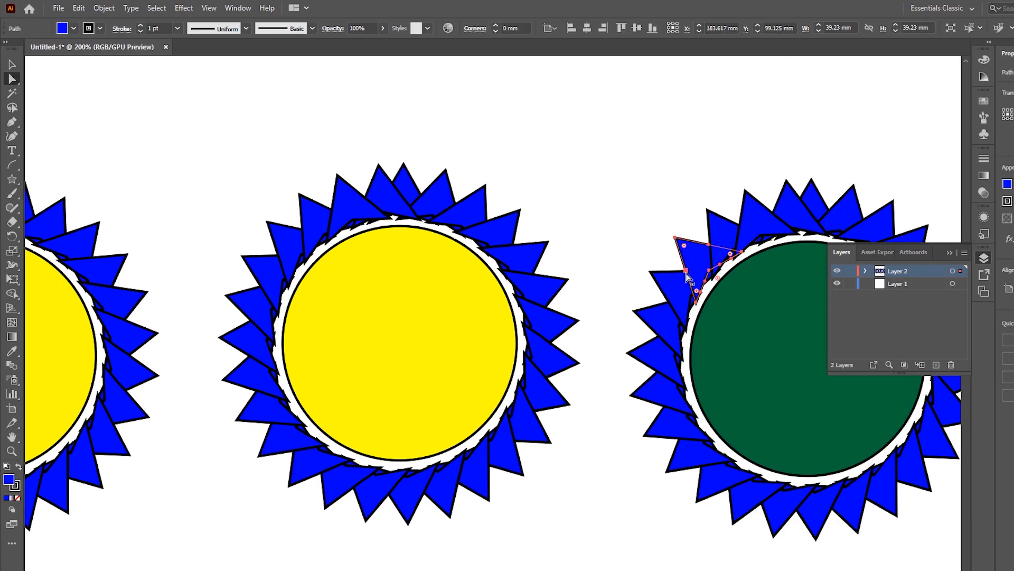
Fill one upper-left arrowhead of the green-centred flower with dark brown and pull its tip outward up and left.
click(675, 287)
click(74, 28)
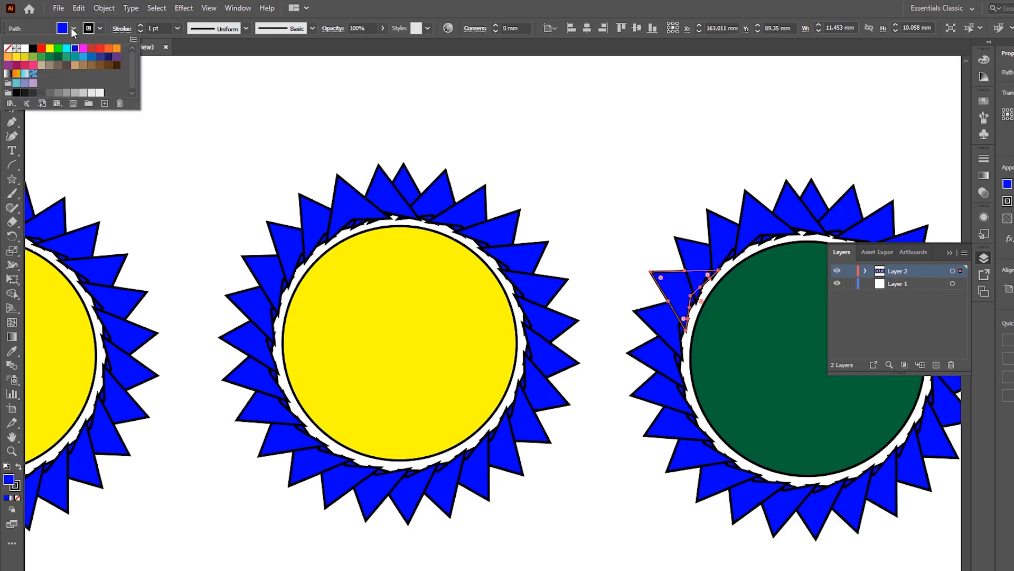
click(66, 65)
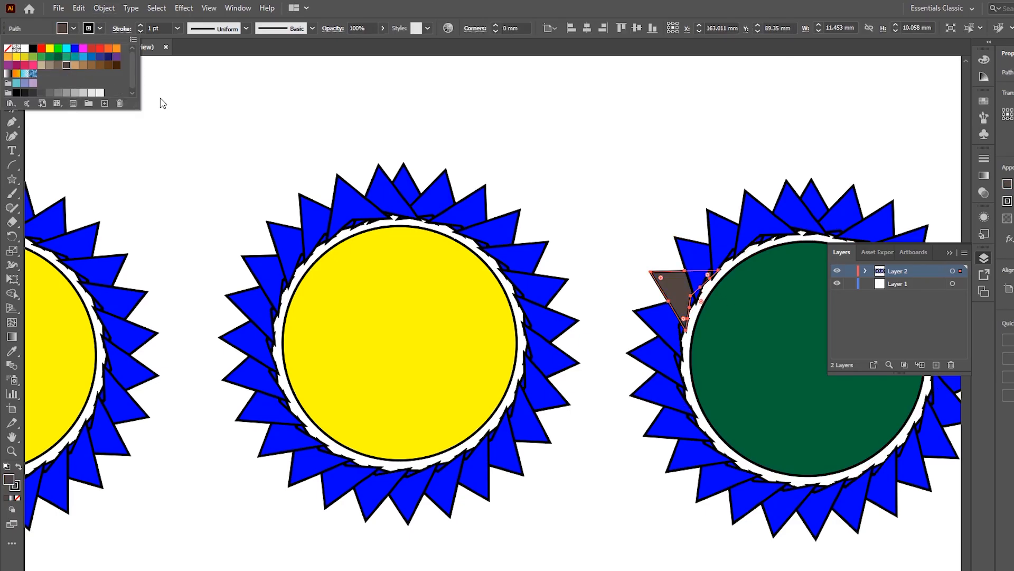
click(651, 273)
drag(651, 274, 618, 213)
click(586, 227)
scroll(582, 241, down, 4)
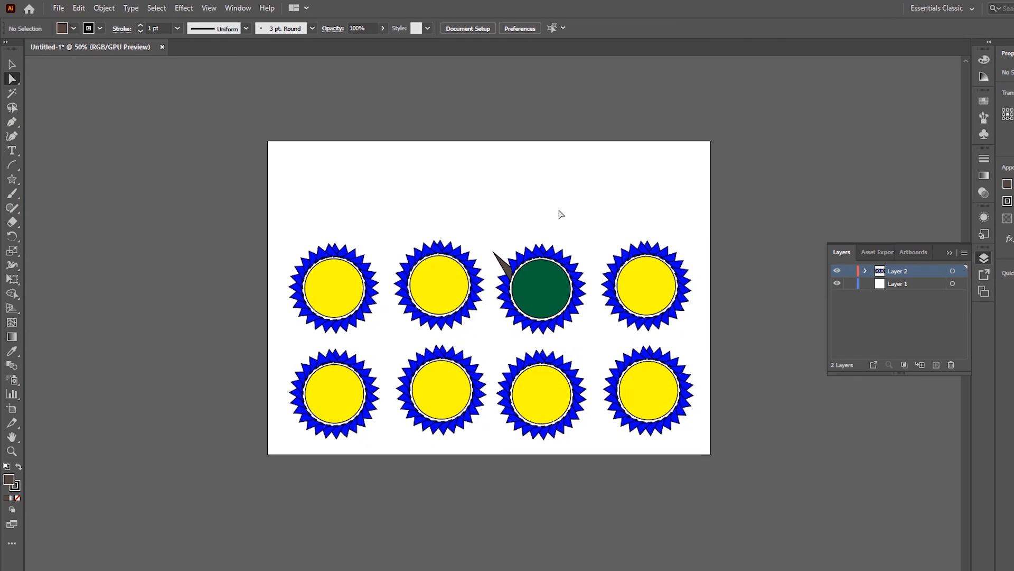
Select all eight flower groups with the Selection tool, combine them into one group and deselect it.
click(12, 65)
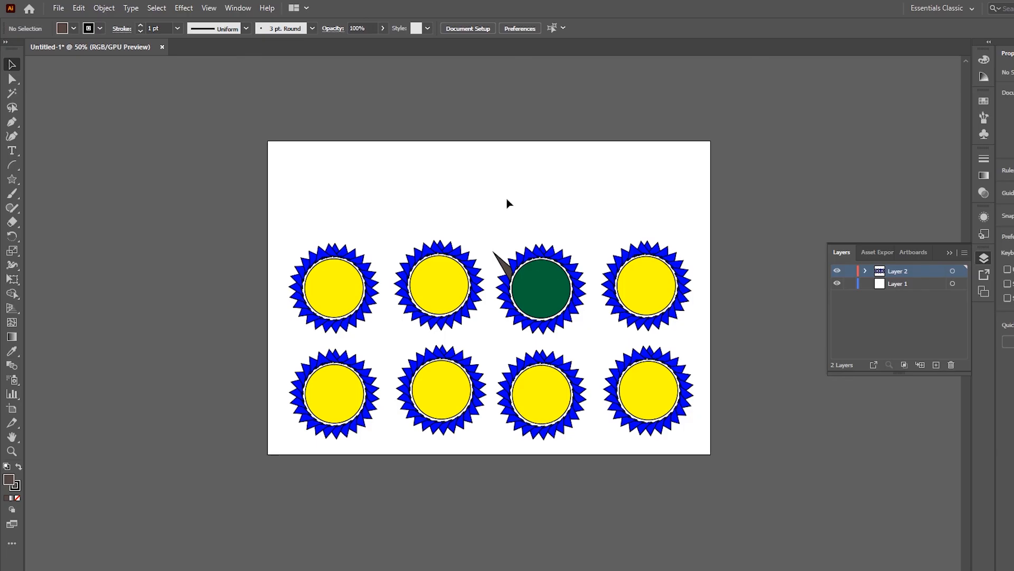
drag(508, 202, 687, 432)
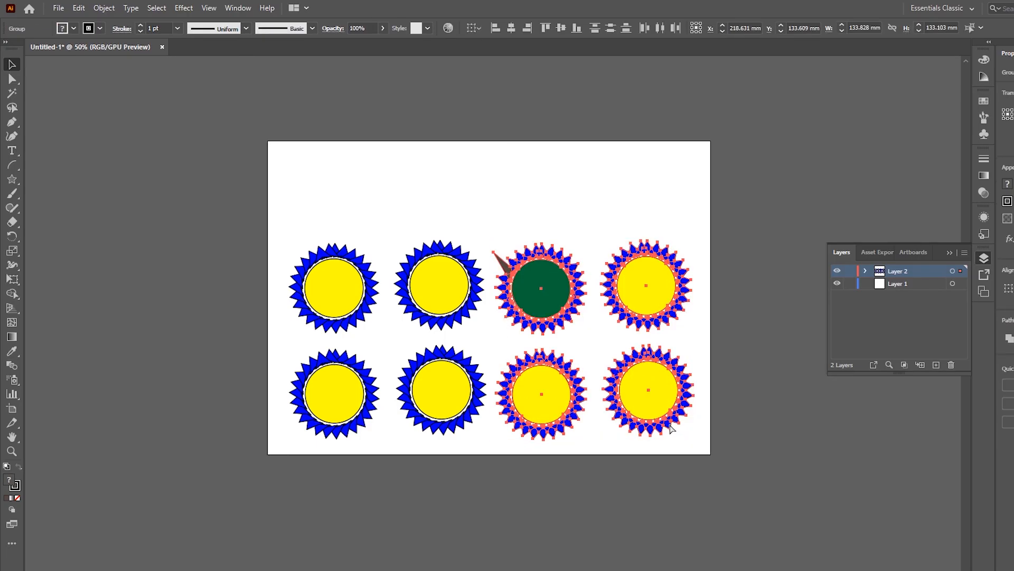
drag(385, 334, 463, 423)
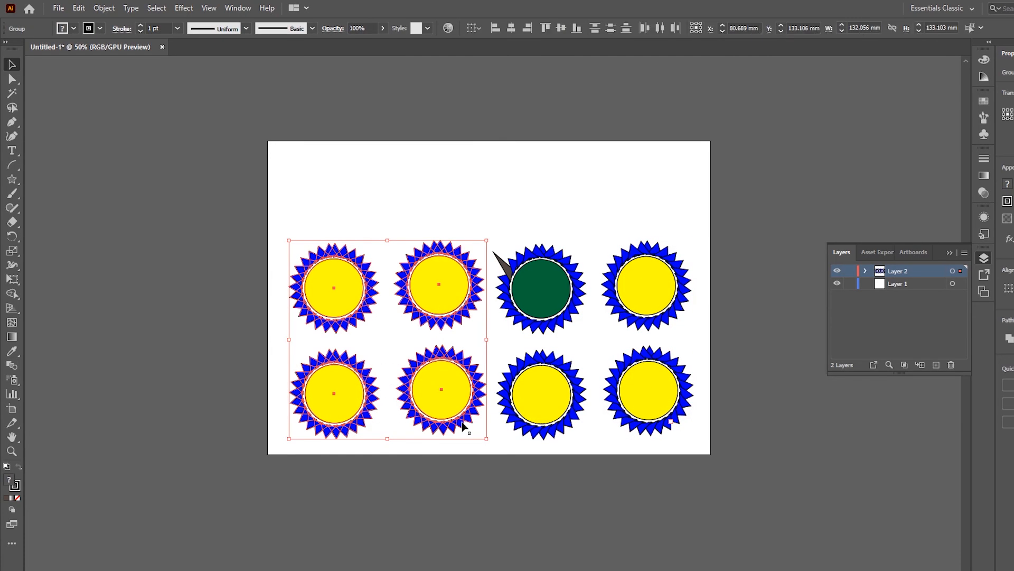
drag(324, 160, 686, 428)
key(ctrl+g)
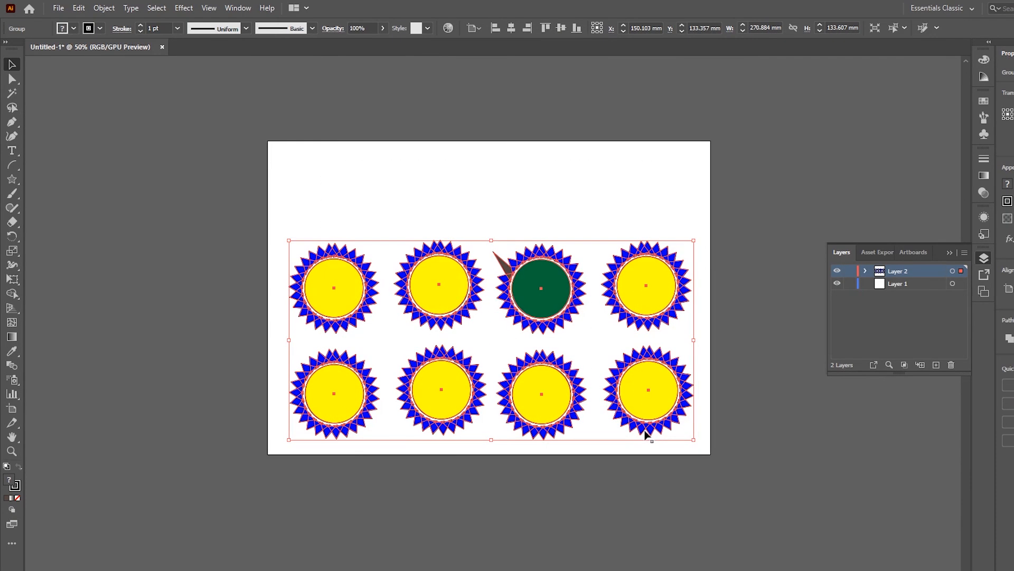
click(428, 199)
Directly select the circle and single arrowheads of the fourth upper flower within the nested group.
scroll(658, 288, up, 2)
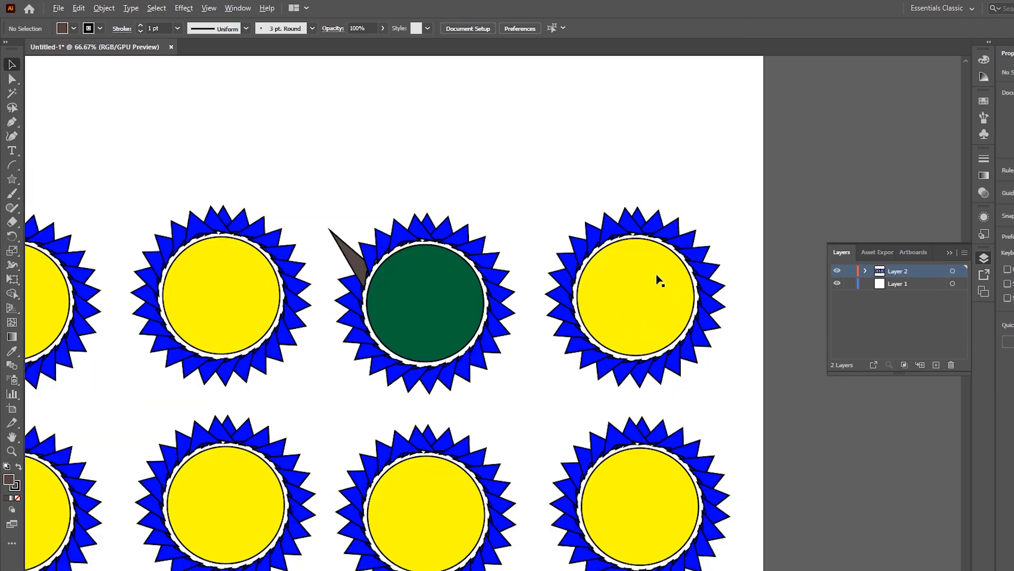
click(12, 78)
click(605, 283)
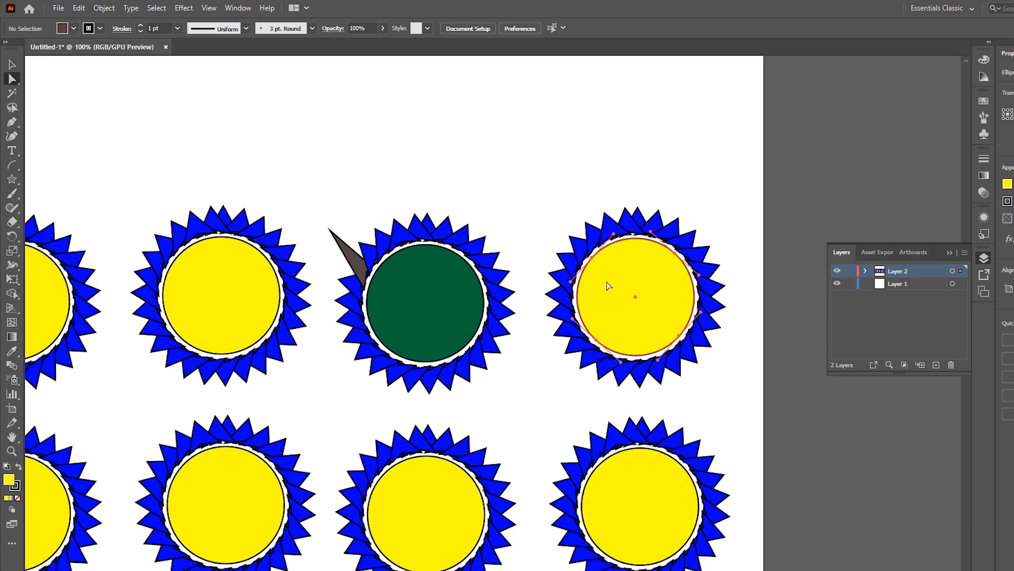
click(606, 226)
click(572, 264)
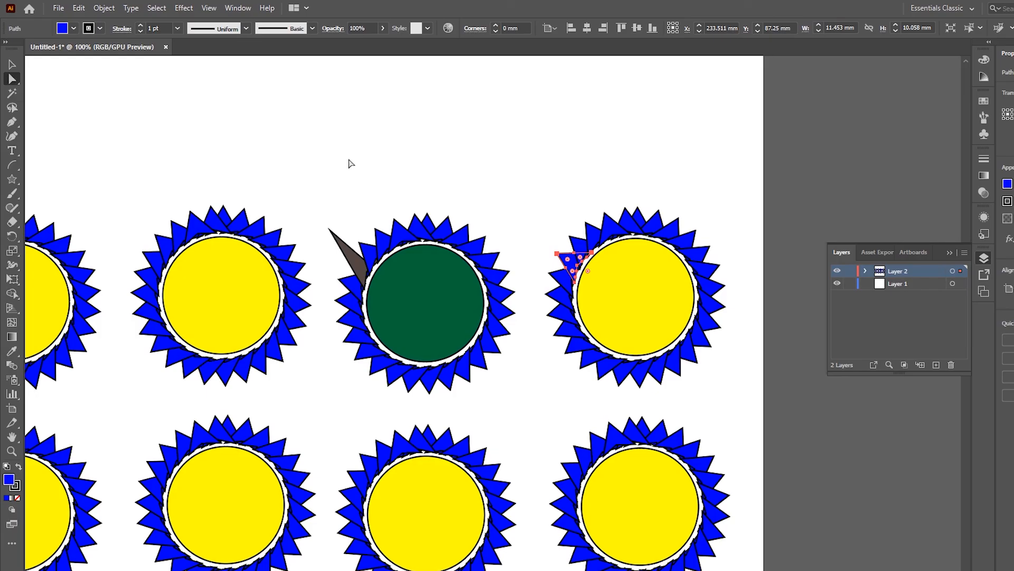
Switch to the Group Selection tool and clear the arrowhead selection.
click(12, 79)
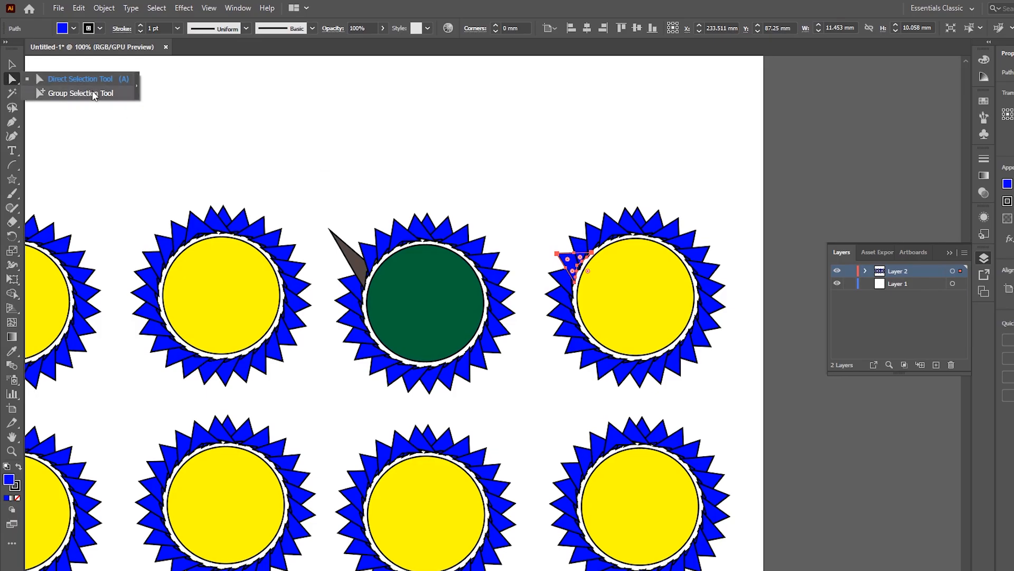
click(80, 94)
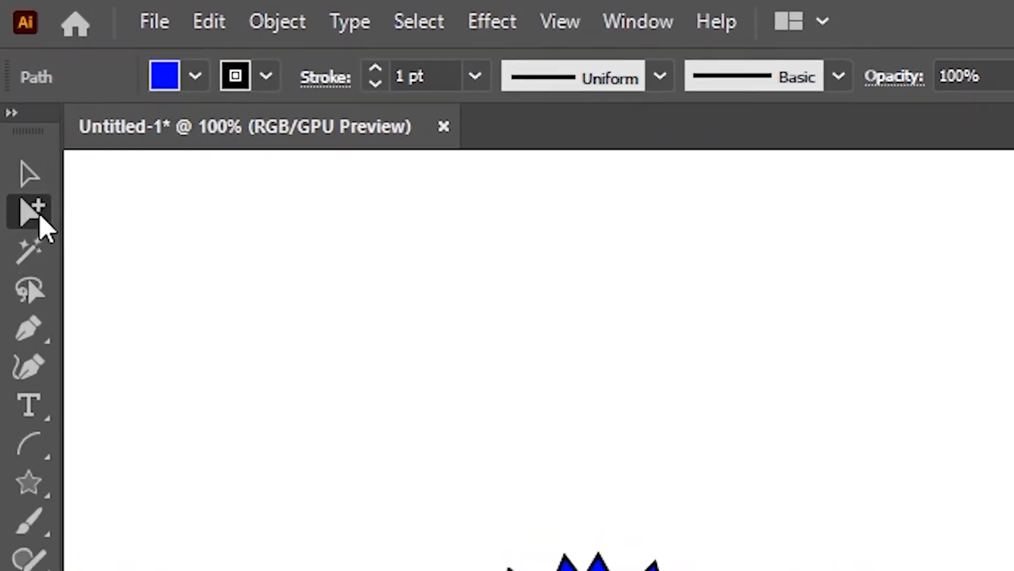
click(36, 256)
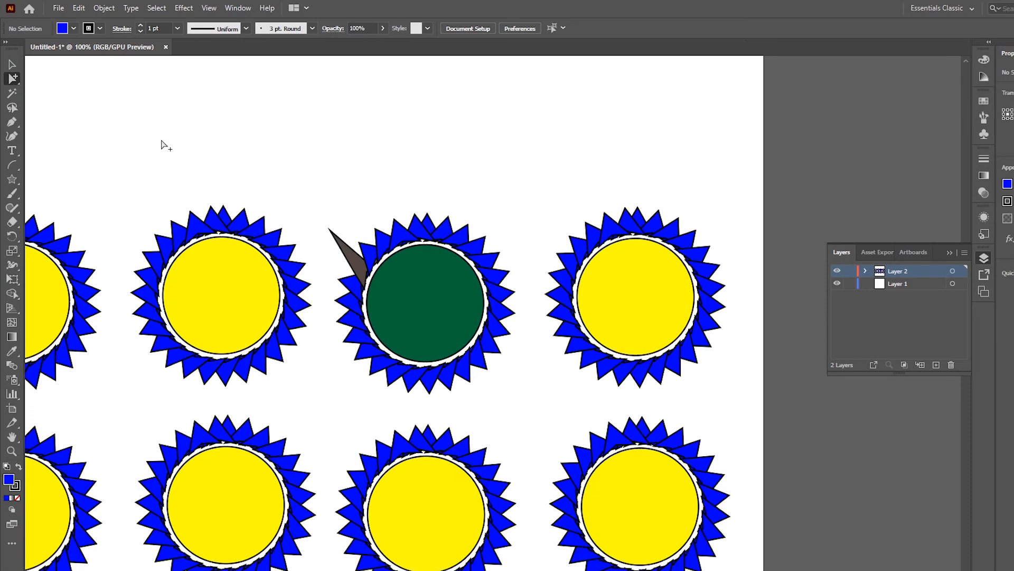
click(79, 8)
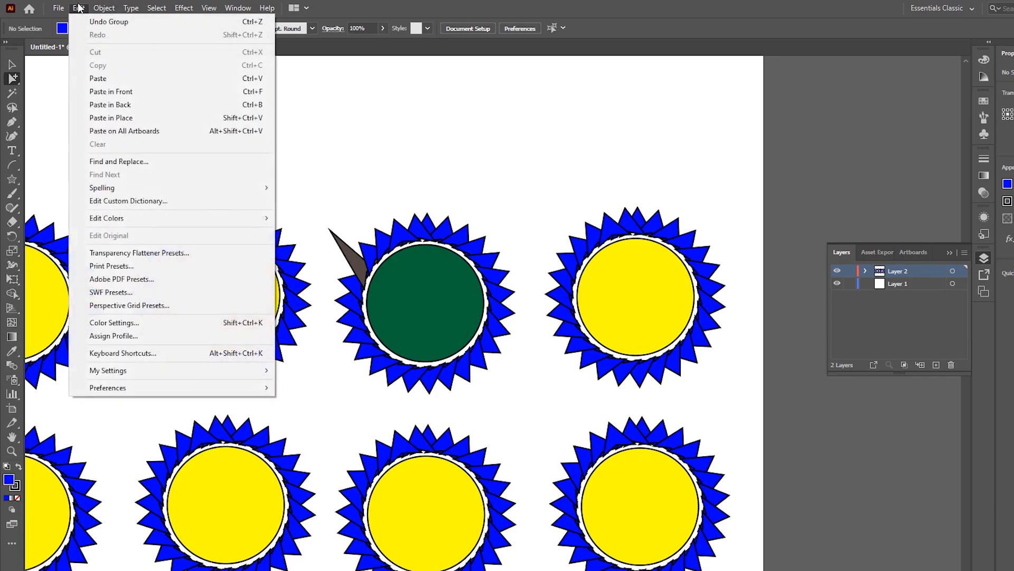
click(76, 7)
click(77, 7)
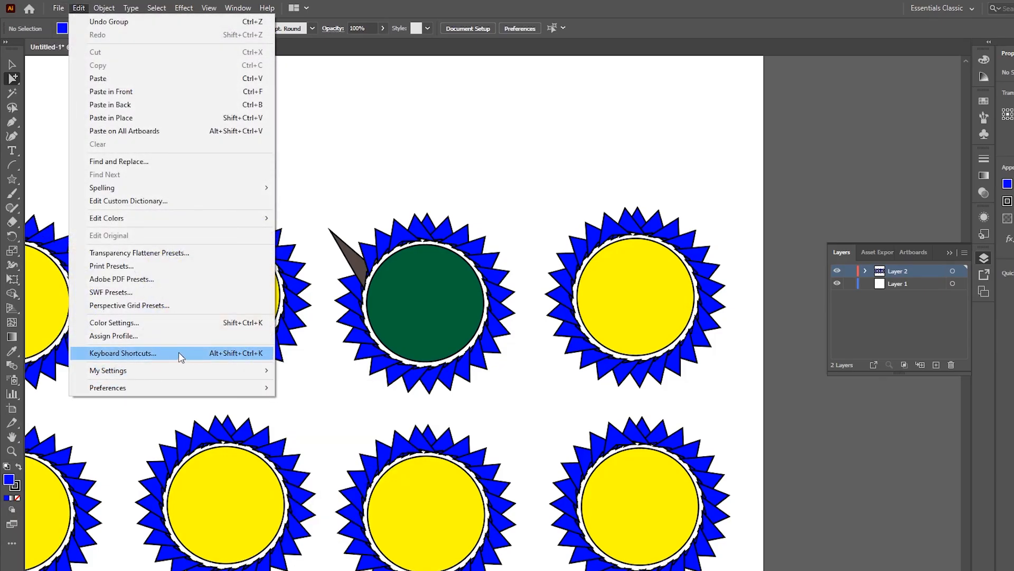
click(458, 128)
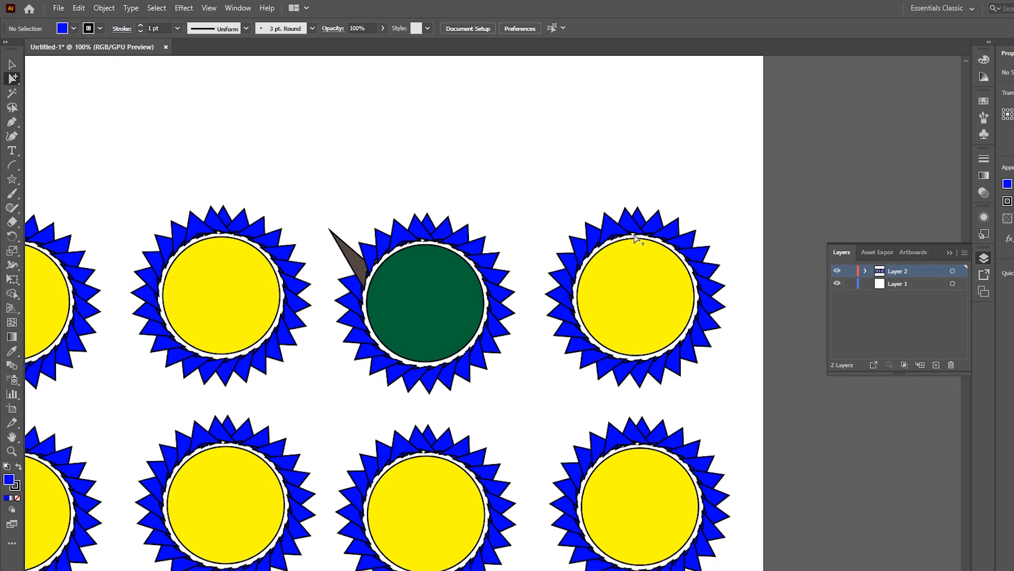
Select the fourth upper flower's circle, the green circle and one blue arrowhead individually with the Group Selection tool.
click(645, 279)
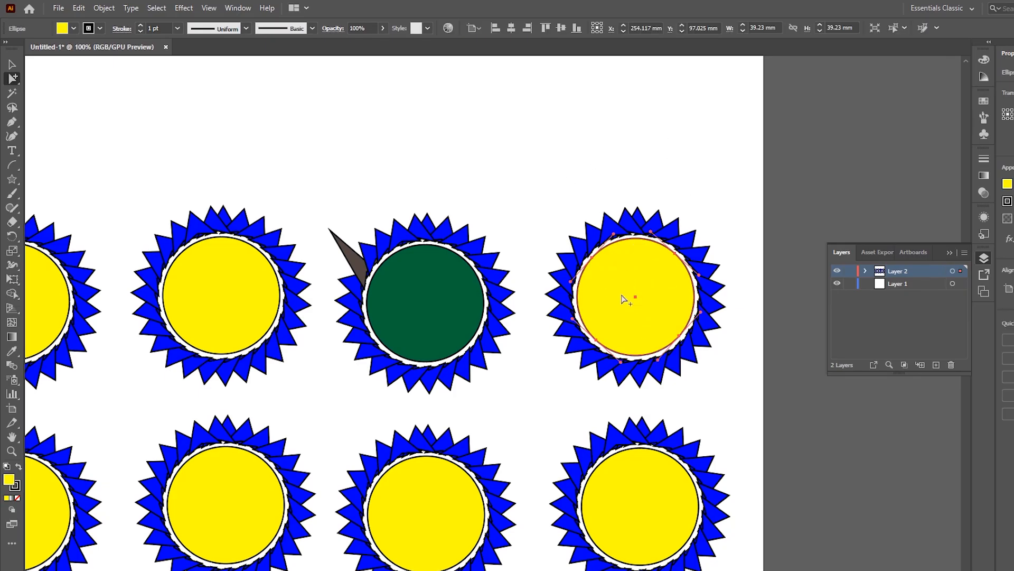
click(457, 289)
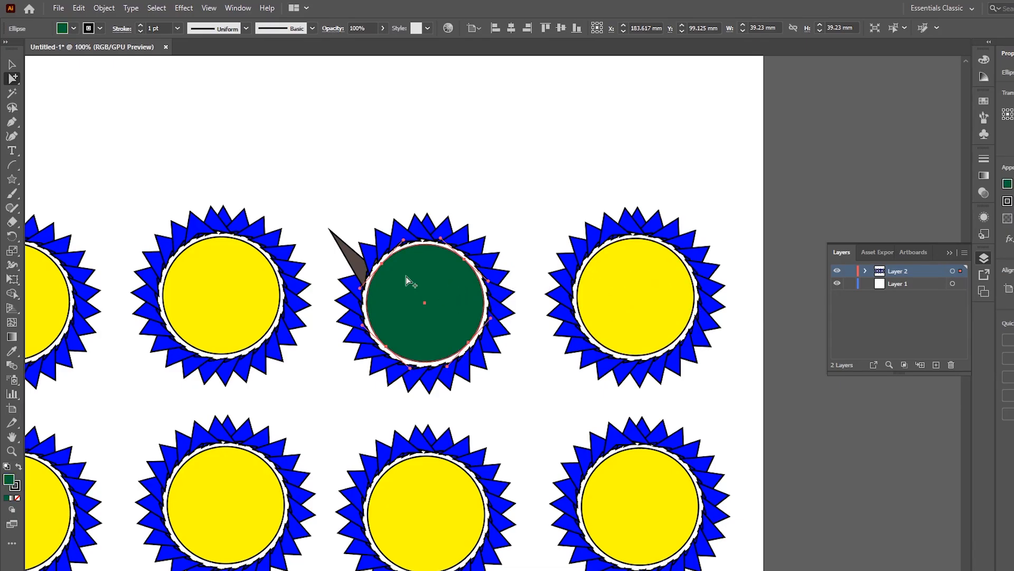
click(464, 237)
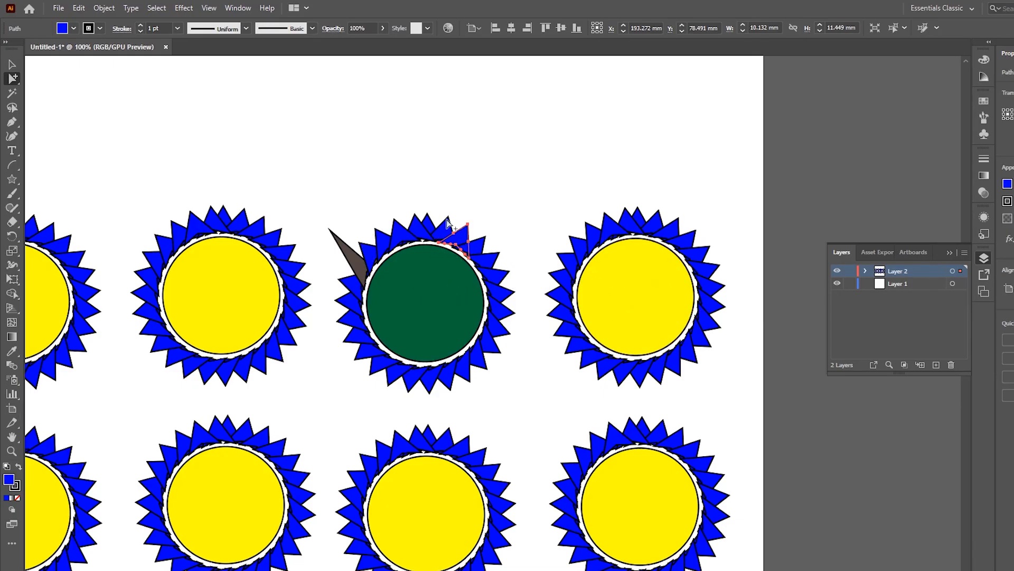
Select the fourth upper flower's circle and extend the selection through its nested groups to all eight flowers.
click(631, 288)
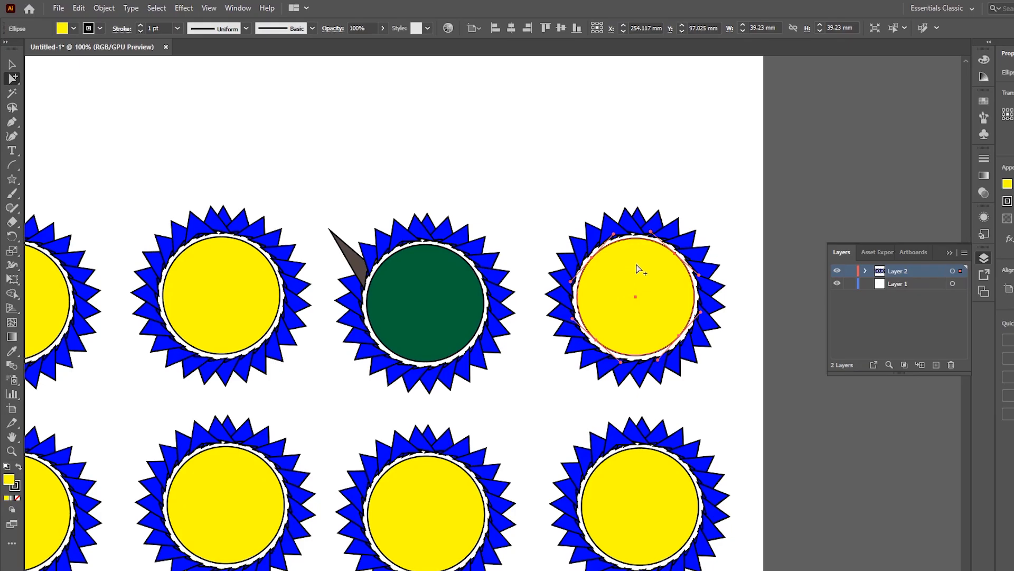
click(632, 272)
scroll(633, 291, down, 1)
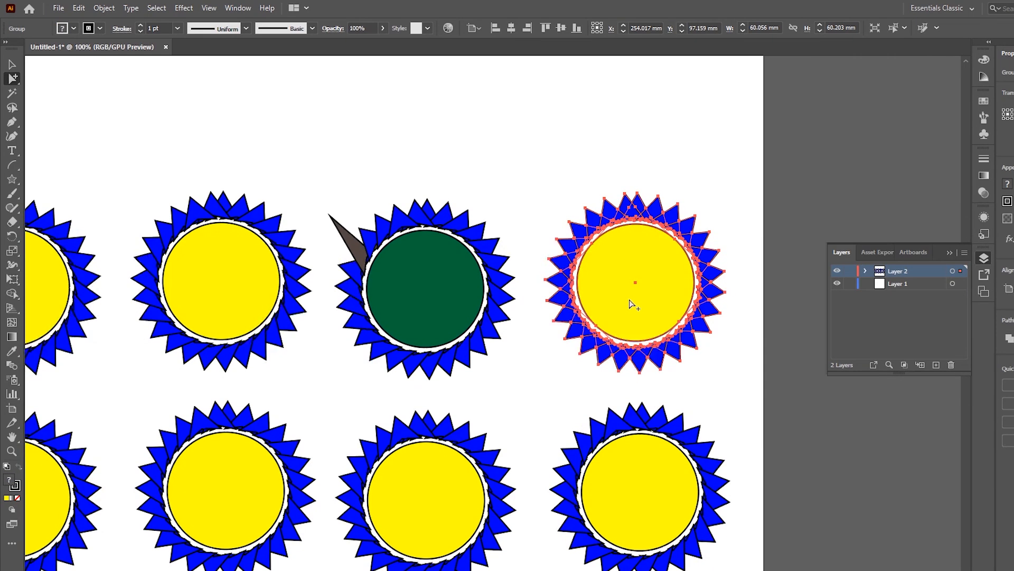
scroll(629, 295, down, 1)
drag(622, 273, 448, 405)
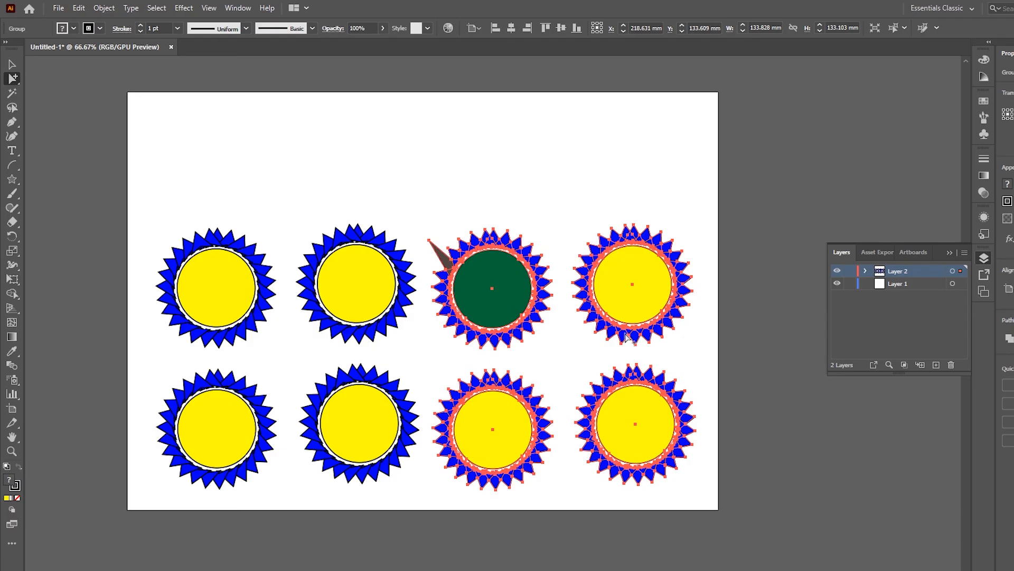
key(ctrl+a)
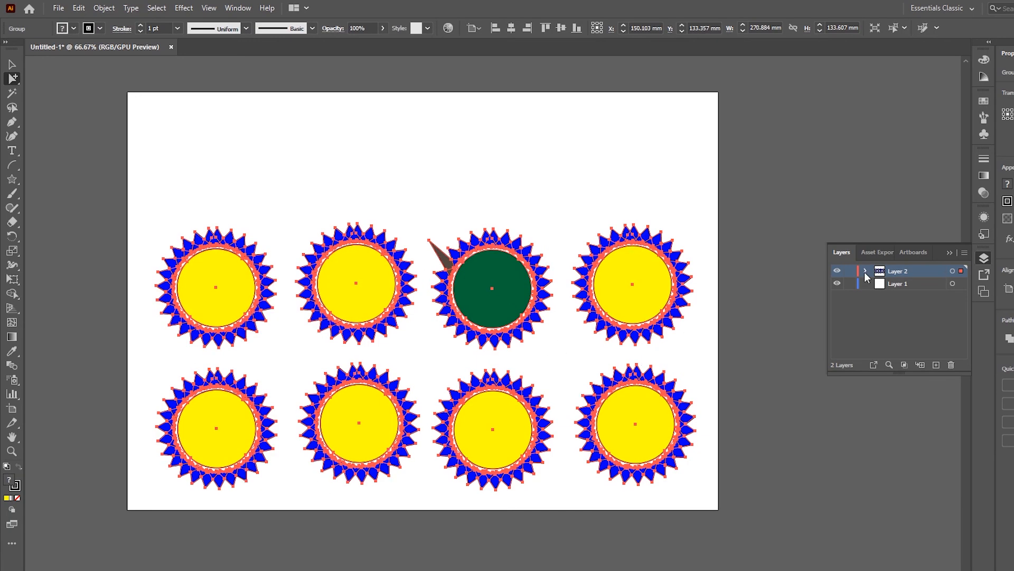
Expand Layer 2, its main group and the first nested group in the layer structure, and clear the artwork selection.
click(865, 271)
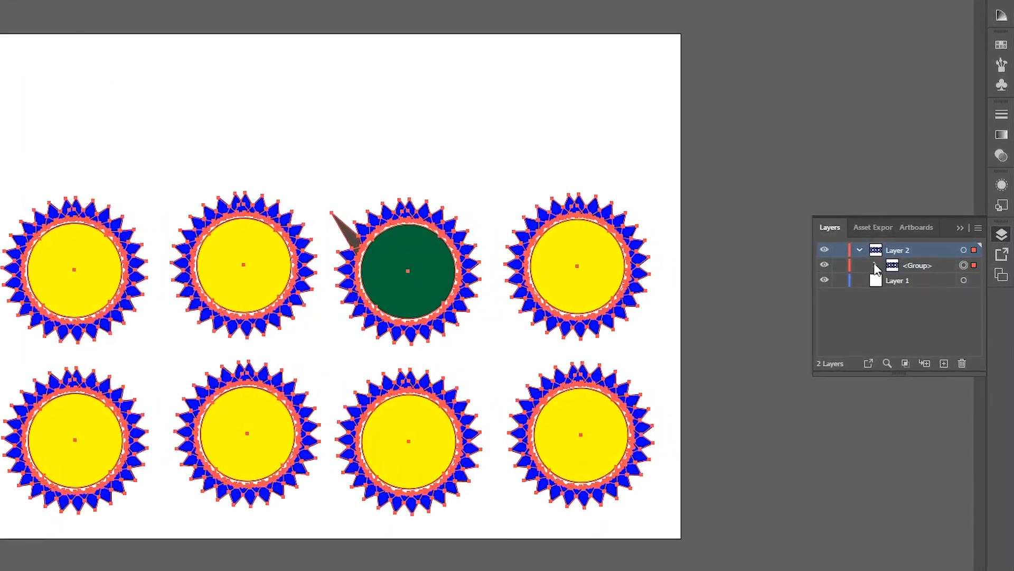
click(872, 269)
click(891, 271)
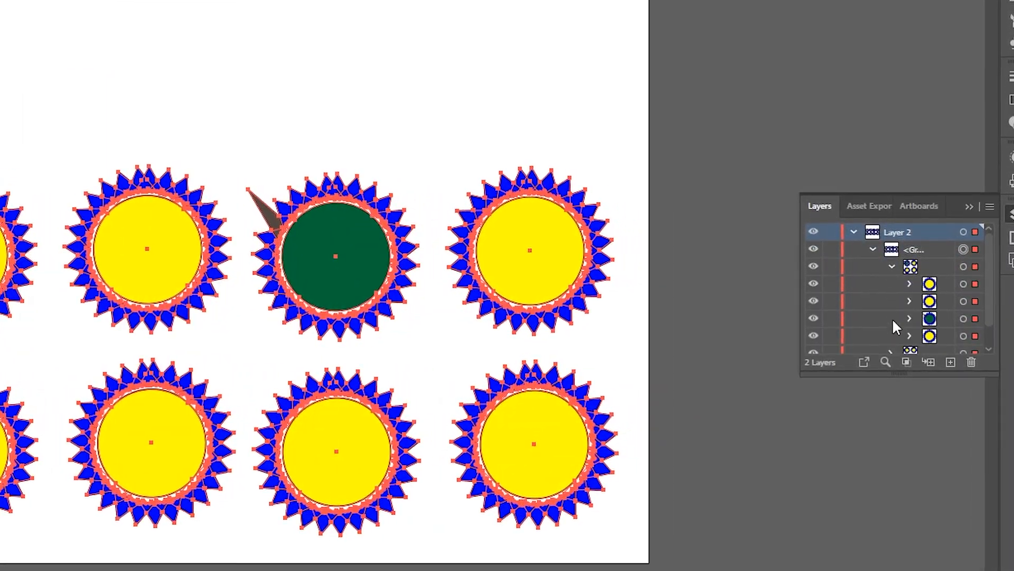
click(483, 151)
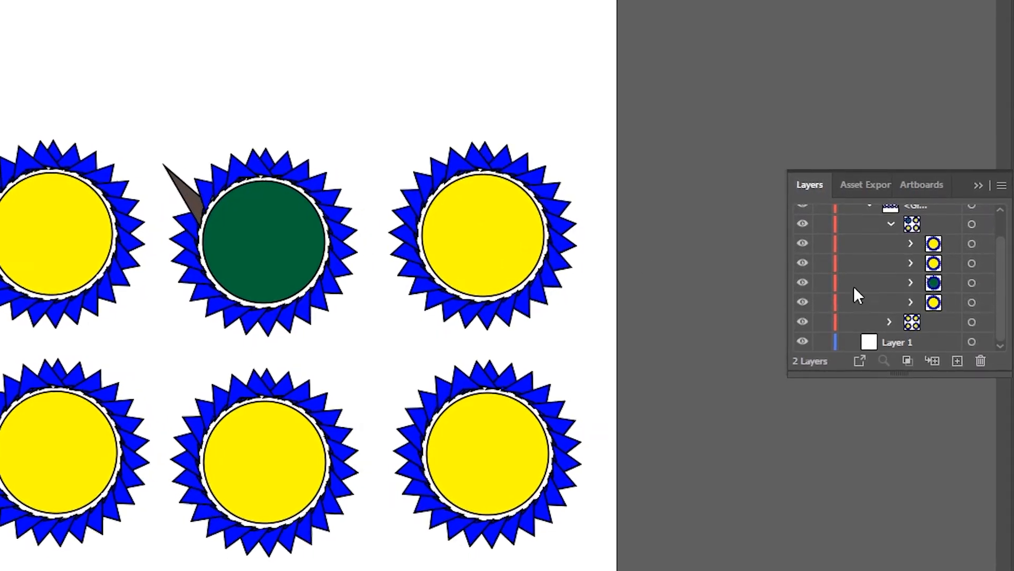
Expand the fourth upper flower's sublayer, extend the selection from its circle group by group to all eight flowers, and collapse Layer 2.
click(477, 231)
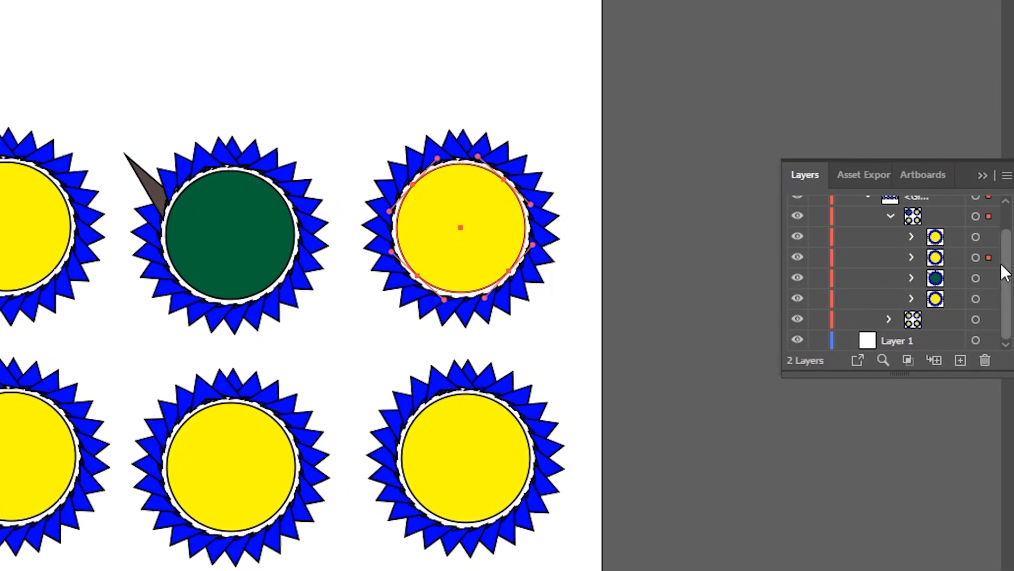
click(911, 257)
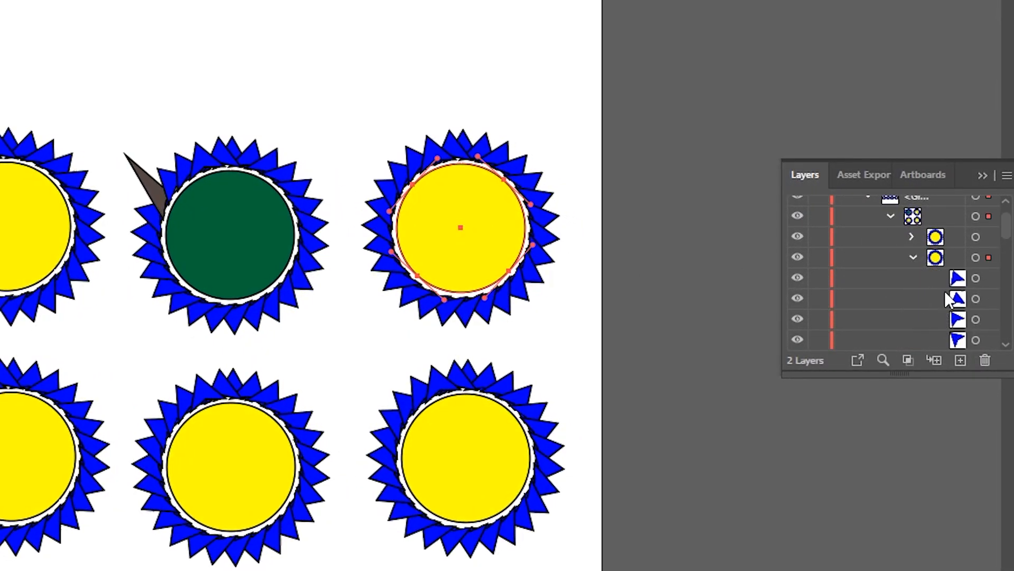
scroll(937, 278, up, 2)
click(452, 225)
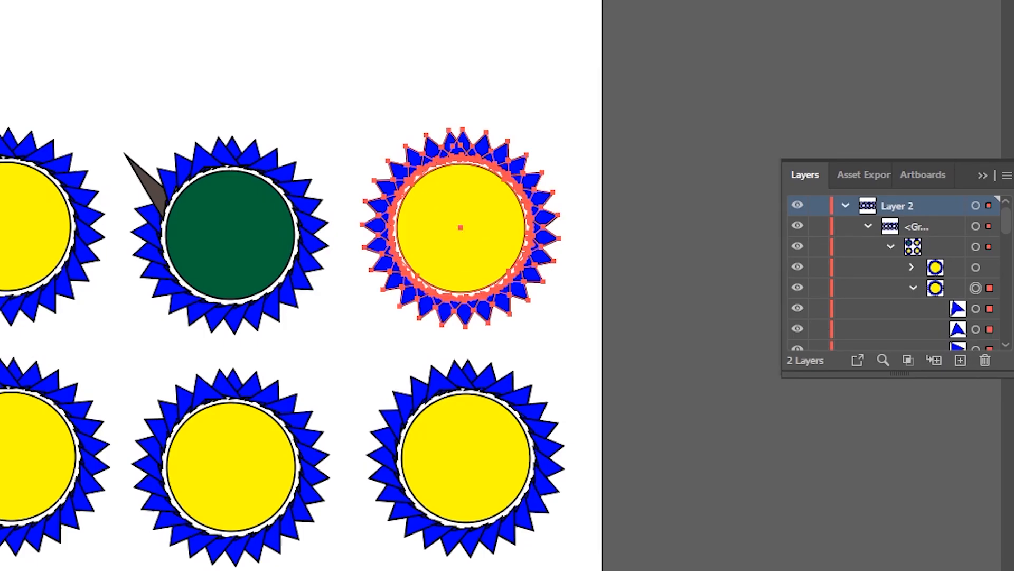
click(468, 200)
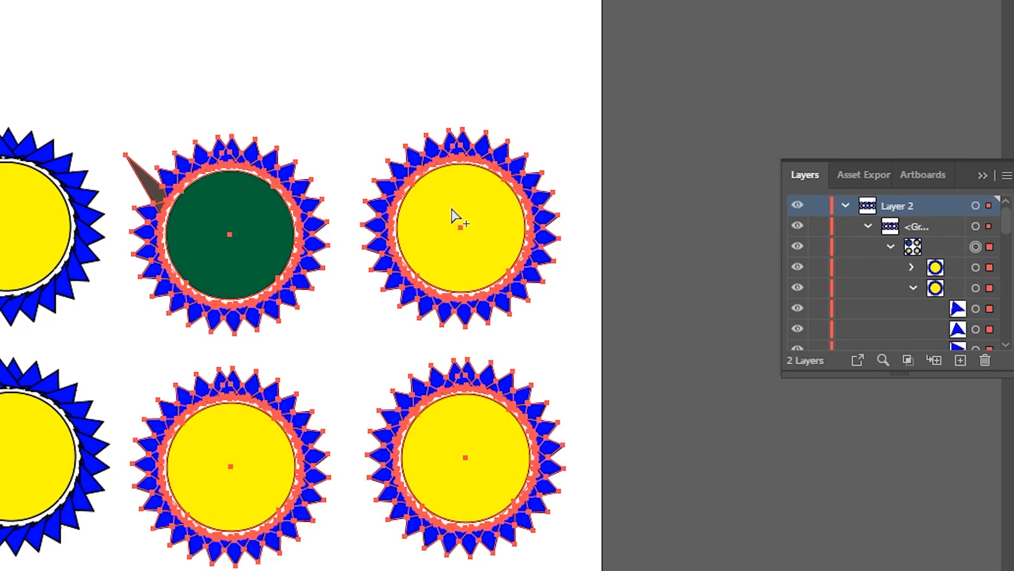
click(454, 220)
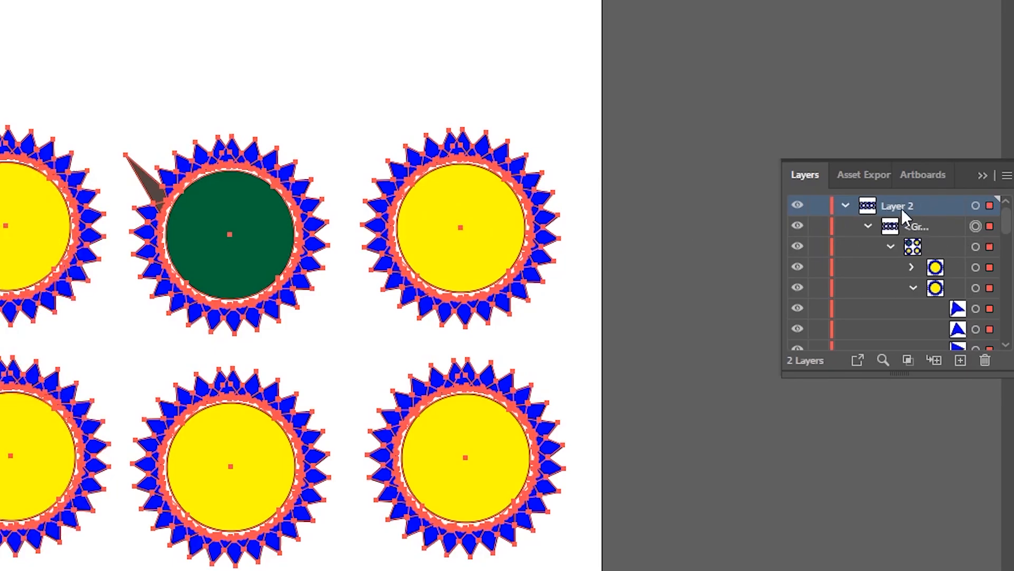
click(846, 205)
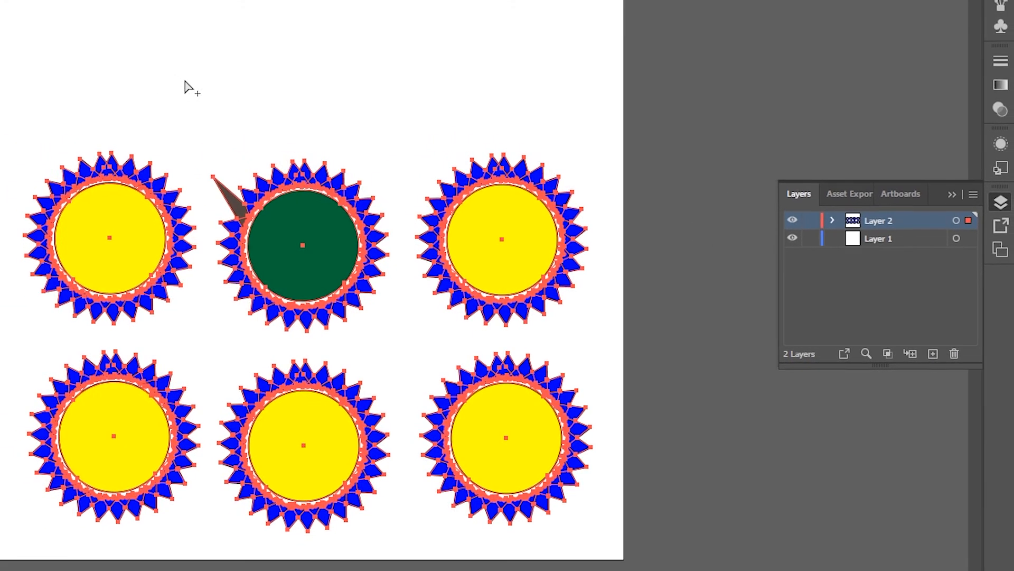
Select only the green circle, move it up out of its flower, and return it to the centre with the Direct Selection tool.
click(92, 56)
click(339, 233)
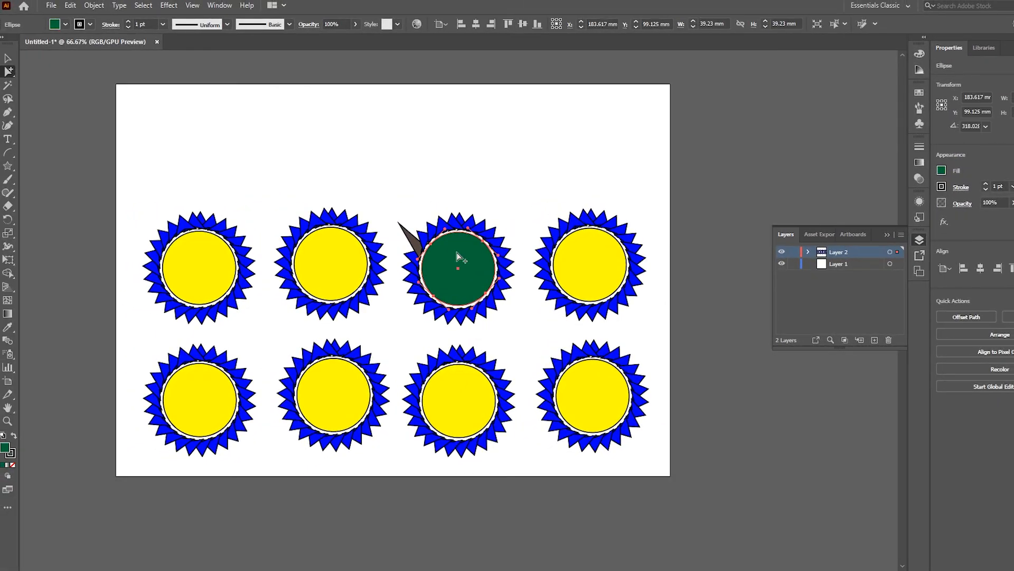
drag(479, 248, 486, 131)
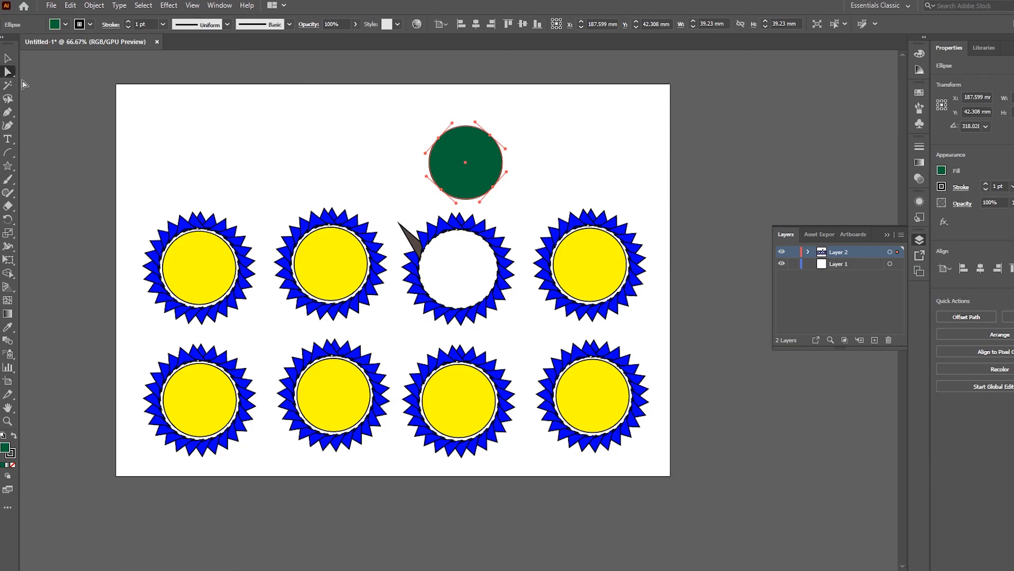
drag(465, 150, 457, 257)
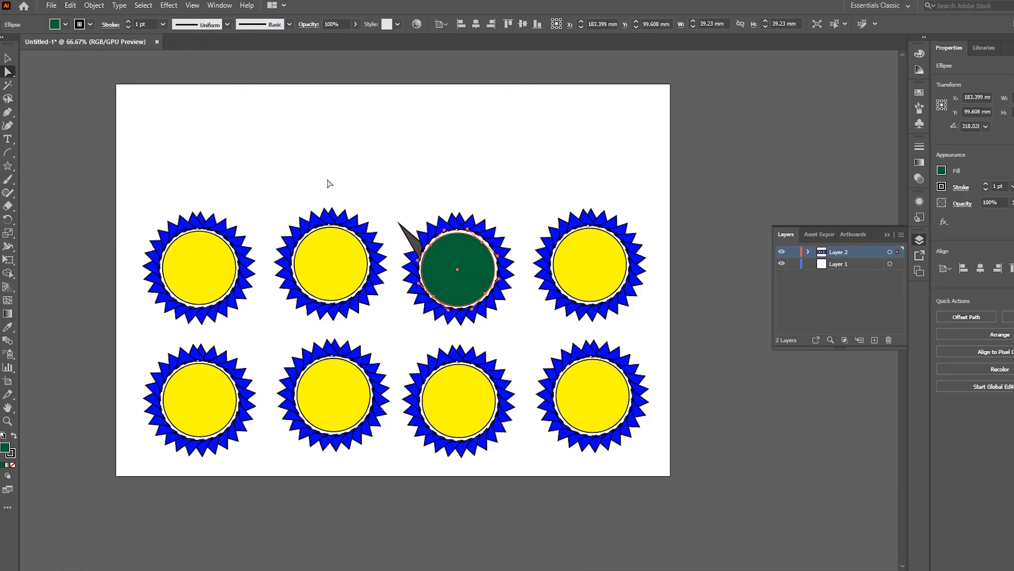
Temporarily turn the Direct Selection tool into Group Selection, select the whole fourth upper flower and deselect it.
key(alt)
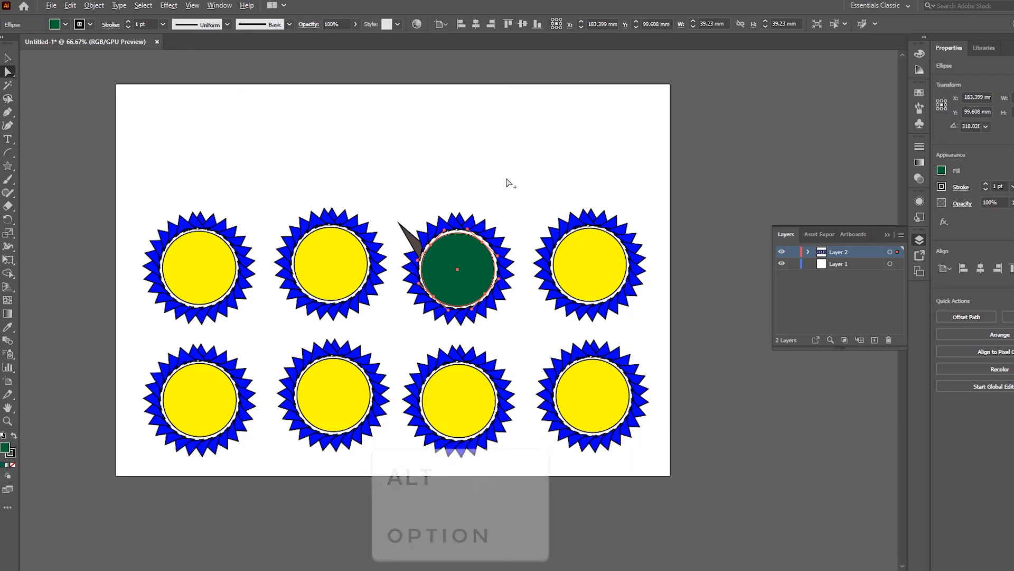
click(597, 262)
click(595, 263)
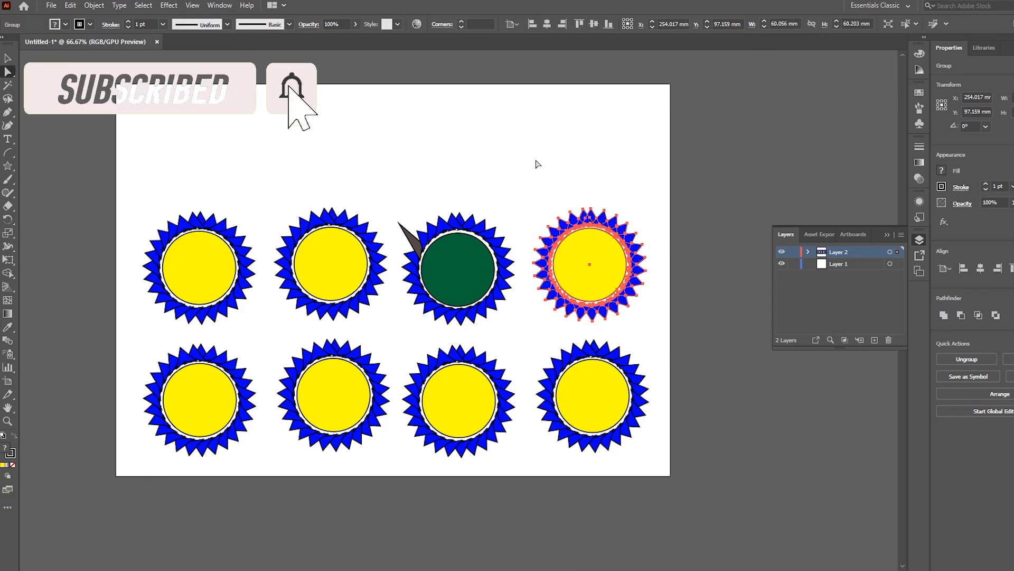
click(537, 163)
Group-select the second upper flower's circle, the green circle, the fourth lower flower's circle and several upper-right arrowheads of the first lower flower.
click(8, 72)
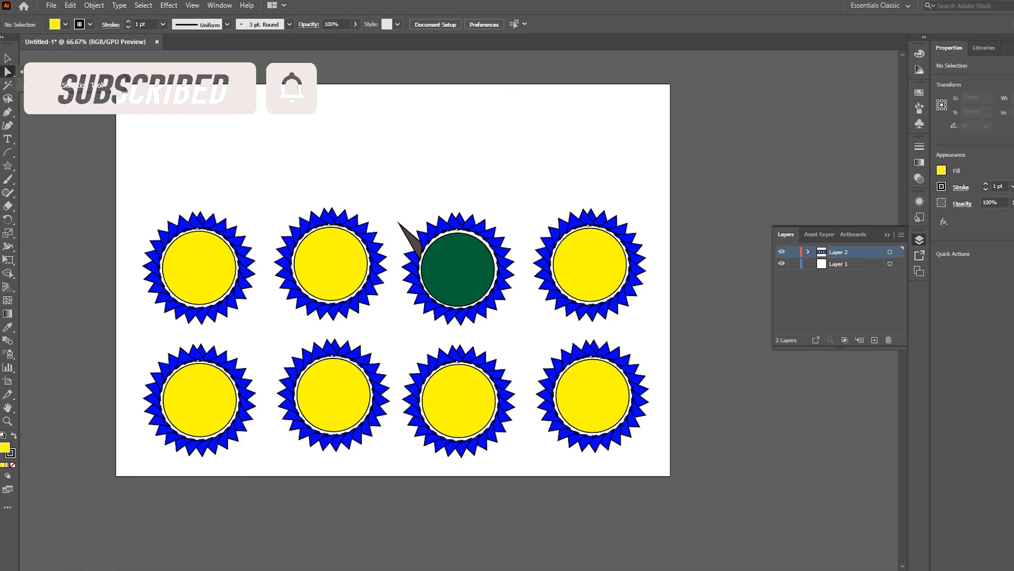
click(338, 263)
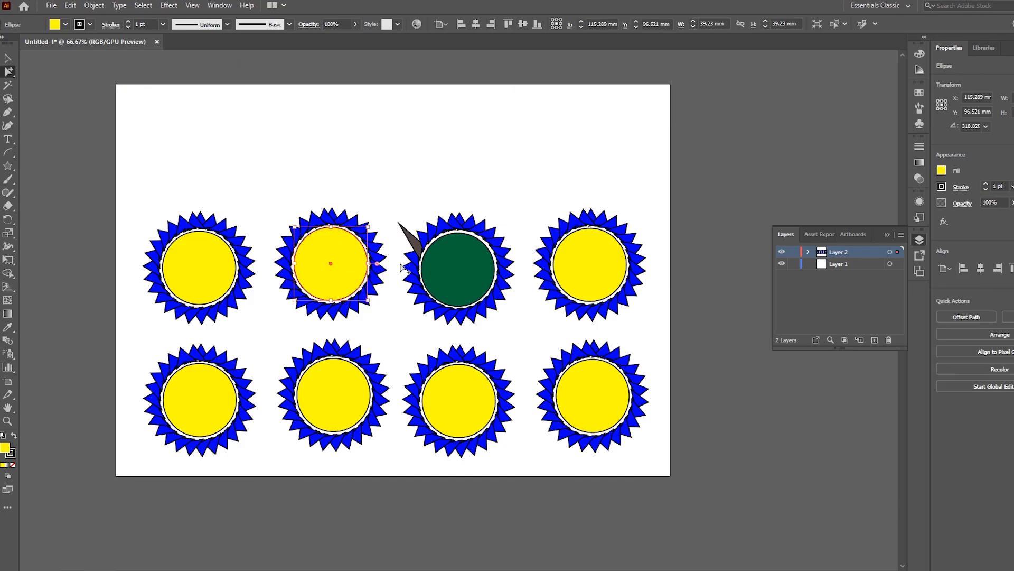
key(shift)
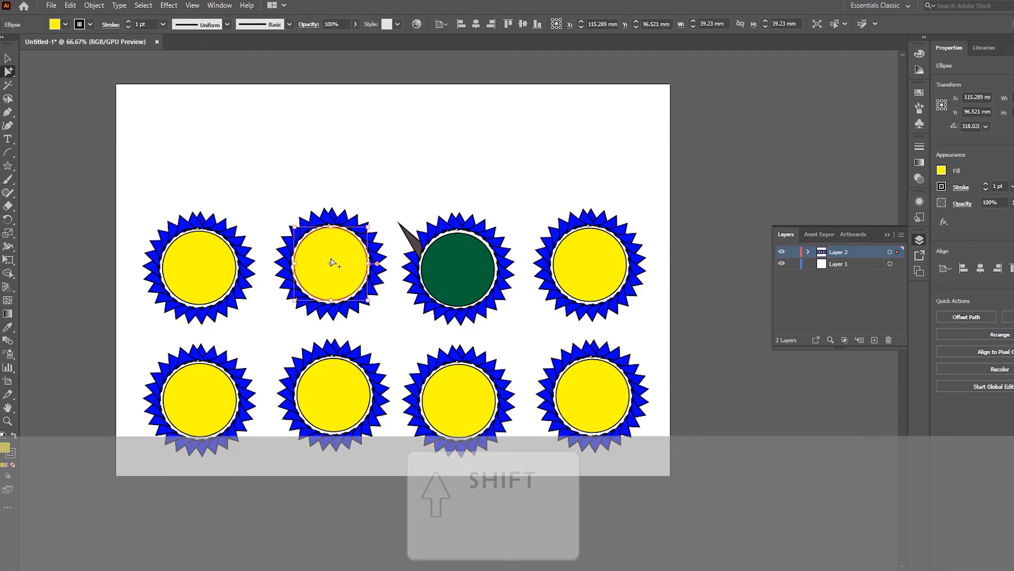
shift+click(457, 267)
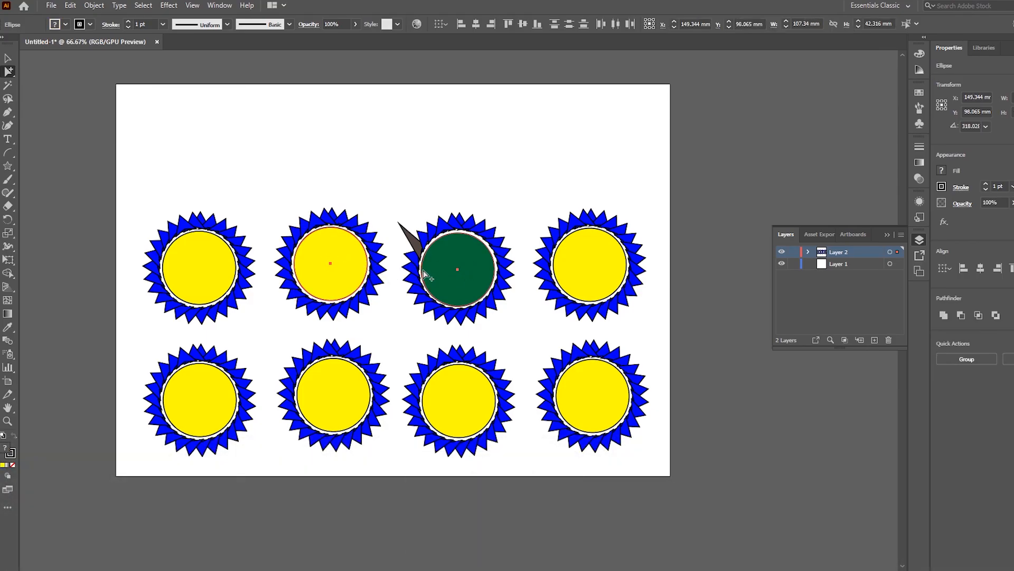
shift+click(592, 399)
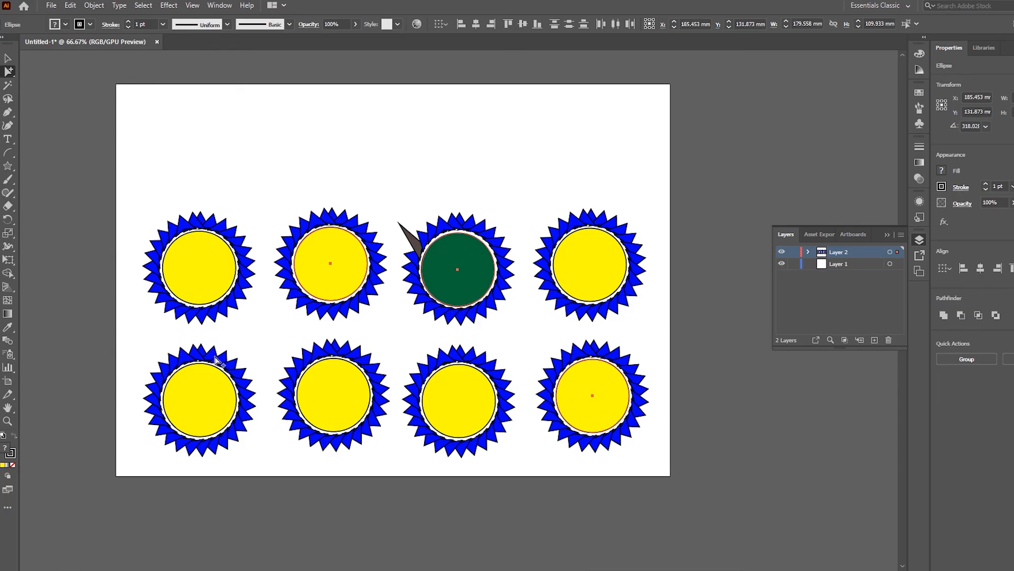
shift+click(231, 368)
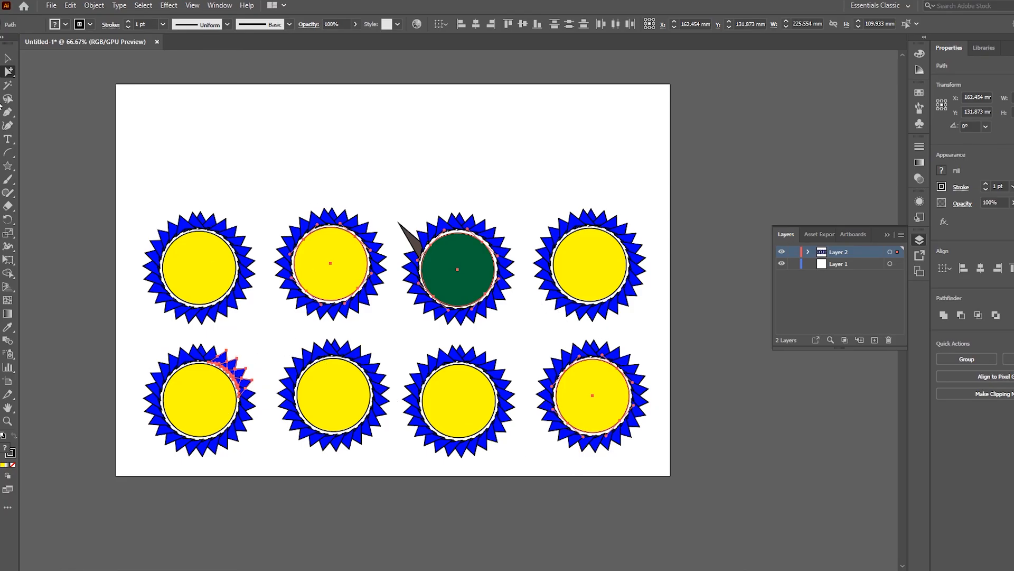
Move the selected circles and arrowheads together up and away from their flowers with the Selection tool.
click(8, 59)
drag(355, 262, 409, 125)
mouse_move(235, 106)
mouse_down()
mouse_move(256, 125)
mouse_move(272, 109)
mouse_move(235, 100)
mouse_up()
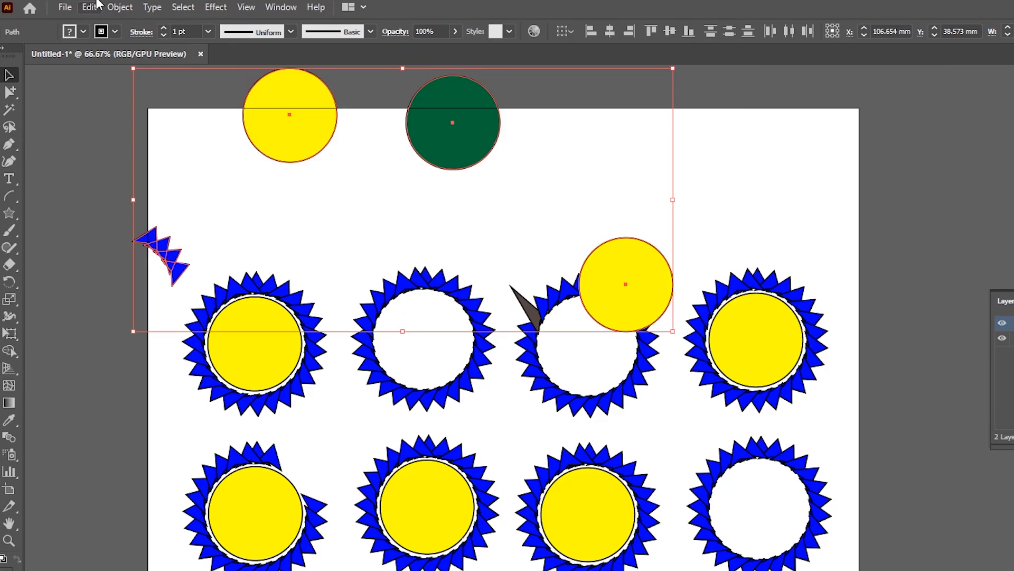
Set the selection tolerance to 20 px in the Selection & Anchor Display preferences.
click(73, 5)
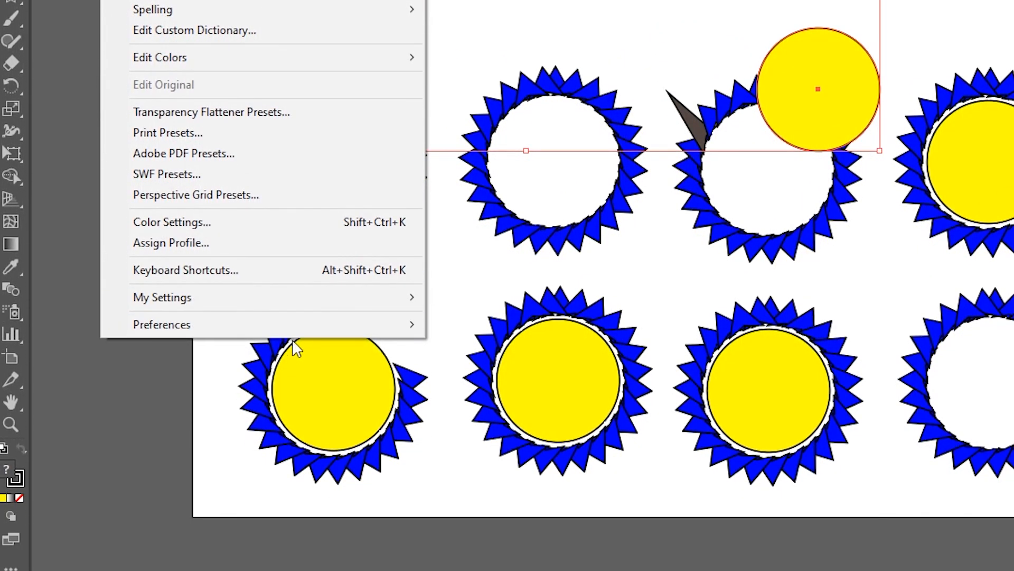
mouse_move(398, 547)
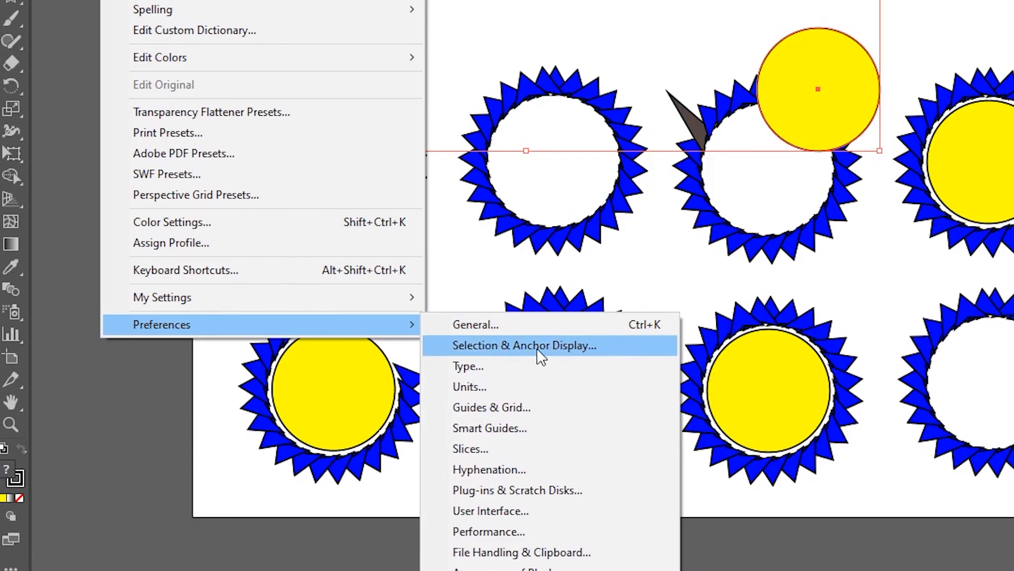
click(586, 347)
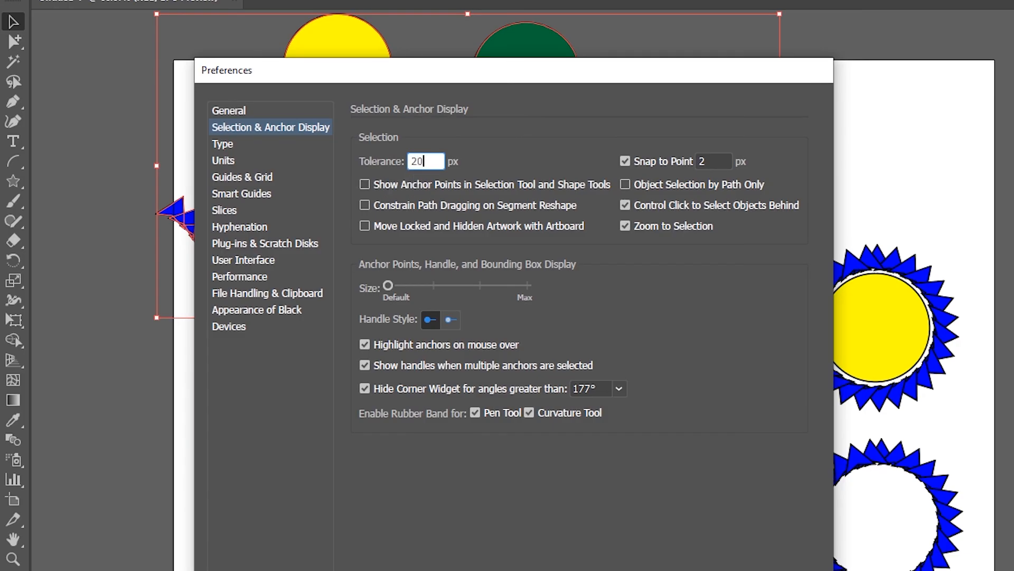
click(666, 560)
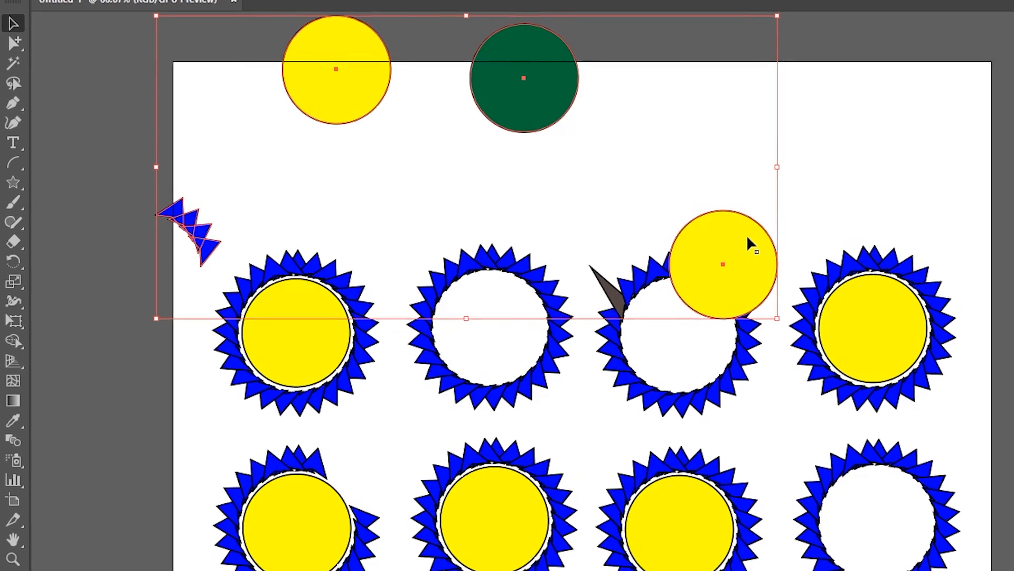
Deselect the artwork and pick the upper-right anchor point of the yellow circle overlapping the third upper flower with the Direct Selection tool.
click(14, 49)
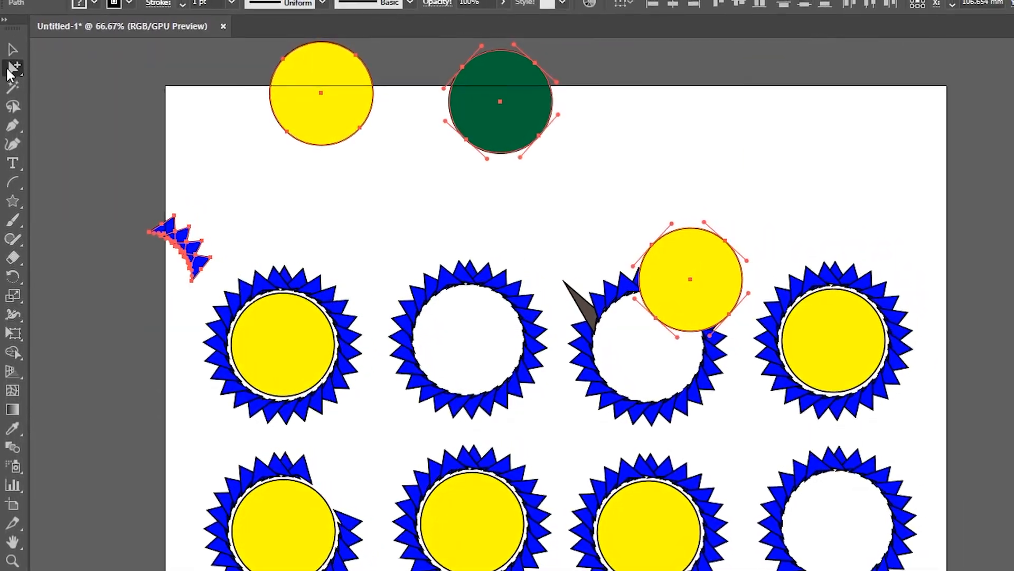
click(101, 75)
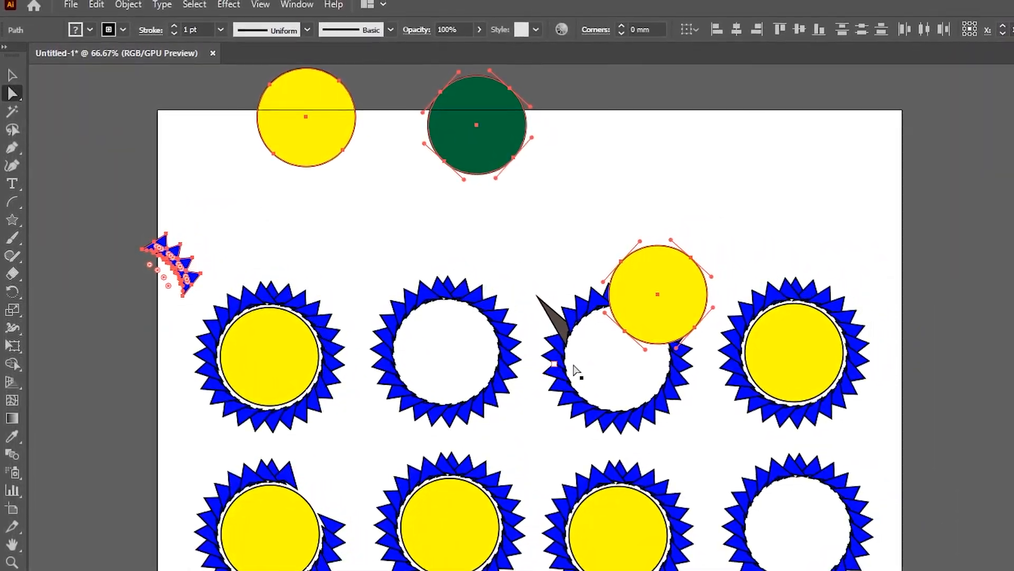
click(755, 221)
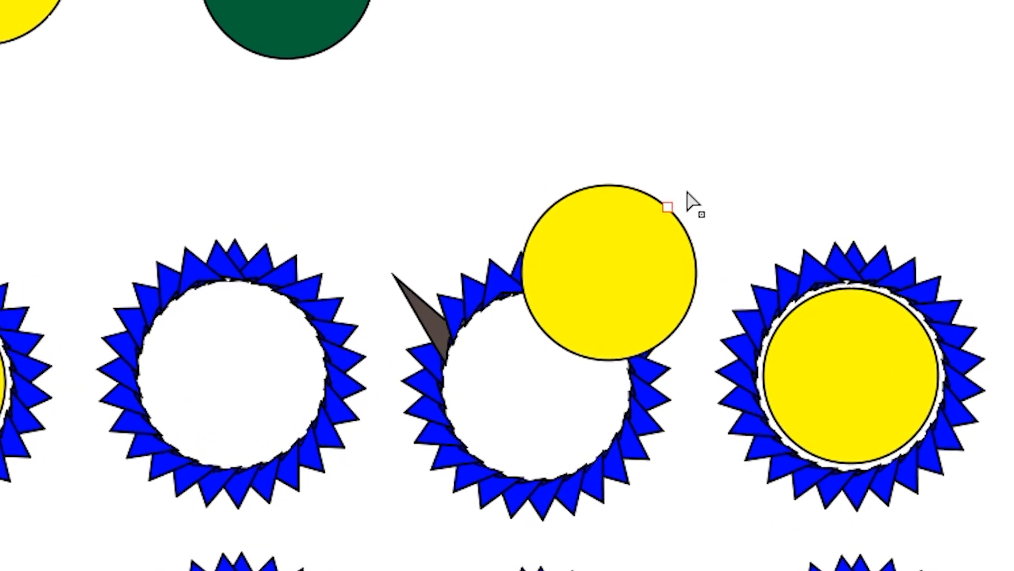
click(667, 208)
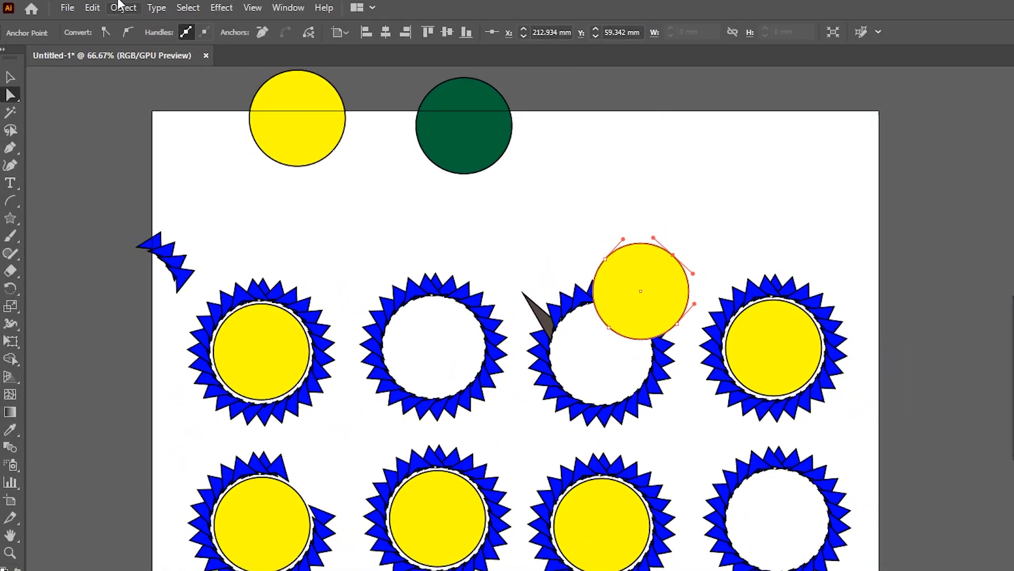
Set the Selection & Anchor Display preferences to 5 px tolerance, Max anchor size and the hollow handle style.
click(93, 7)
mouse_move(296, 474)
click(512, 490)
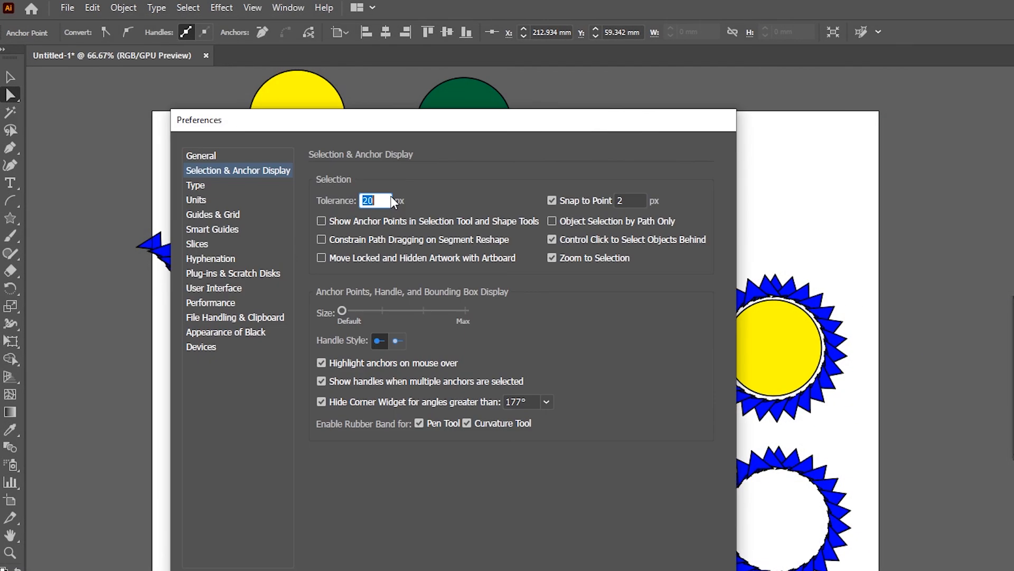
text(5)
click(464, 310)
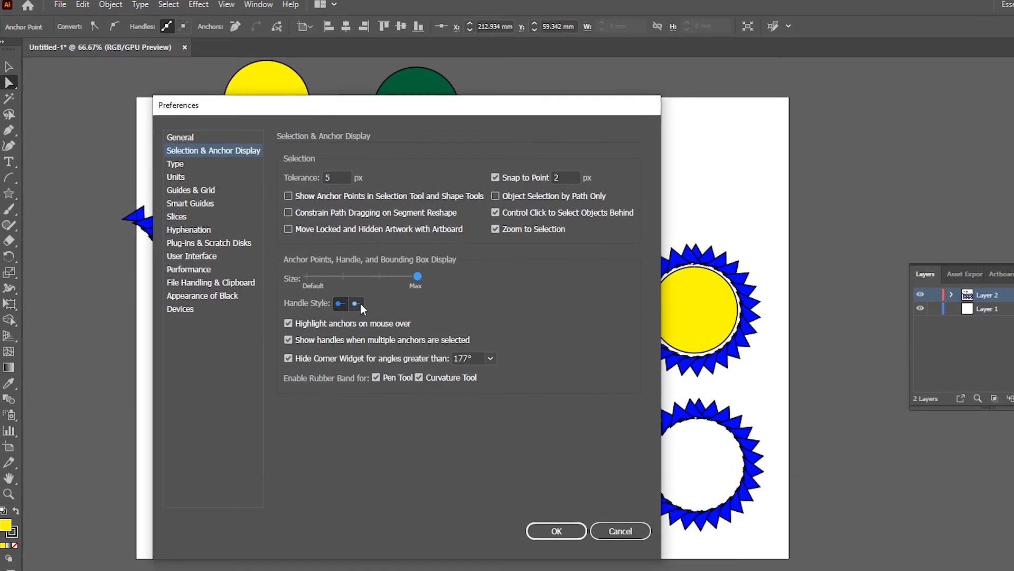
click(359, 303)
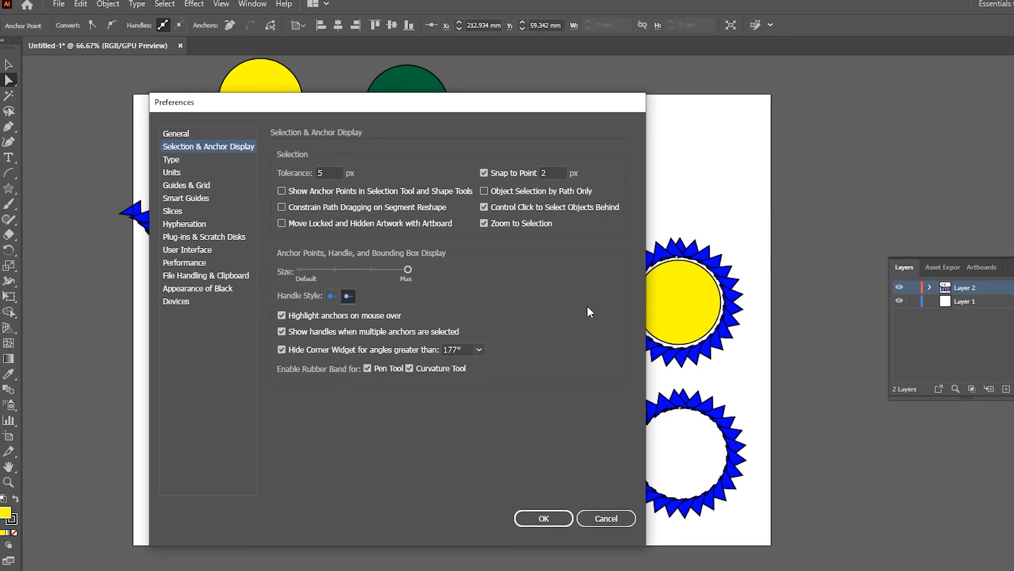
click(544, 518)
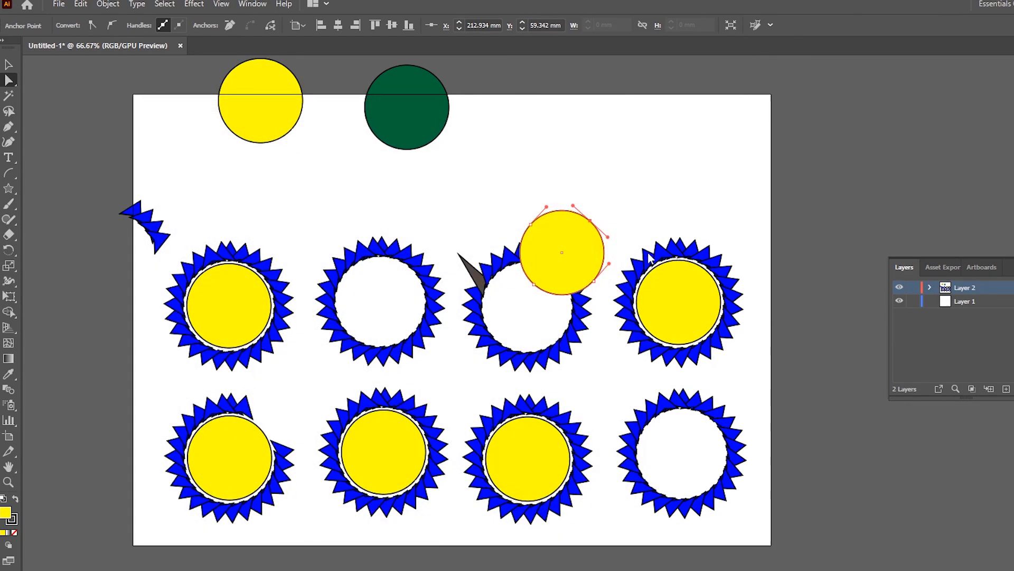
Reshape the yellow circle over the third upper flower by pulling its upper-right anchor's upper handle up and outward.
click(591, 222)
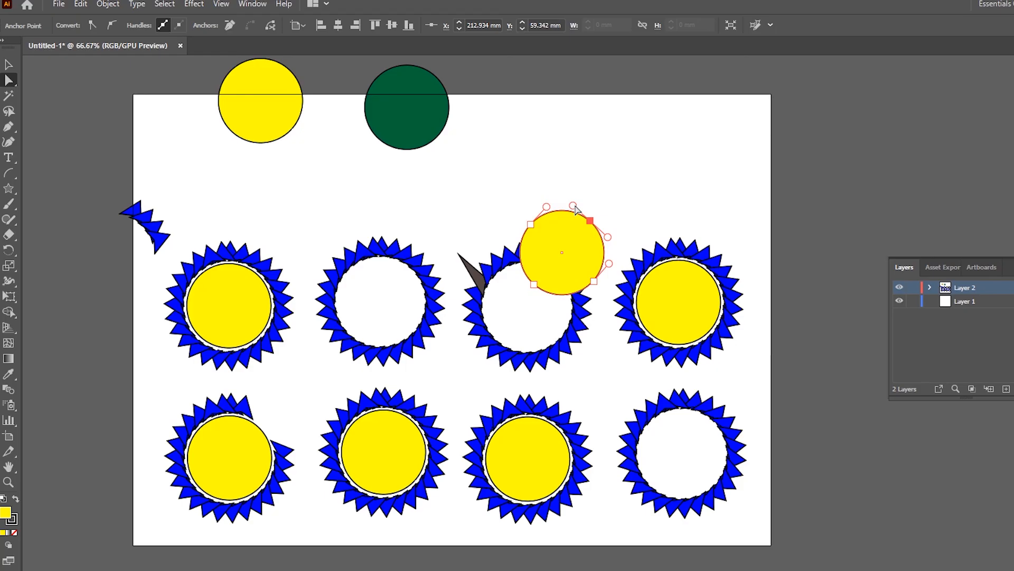
drag(575, 207, 625, 139)
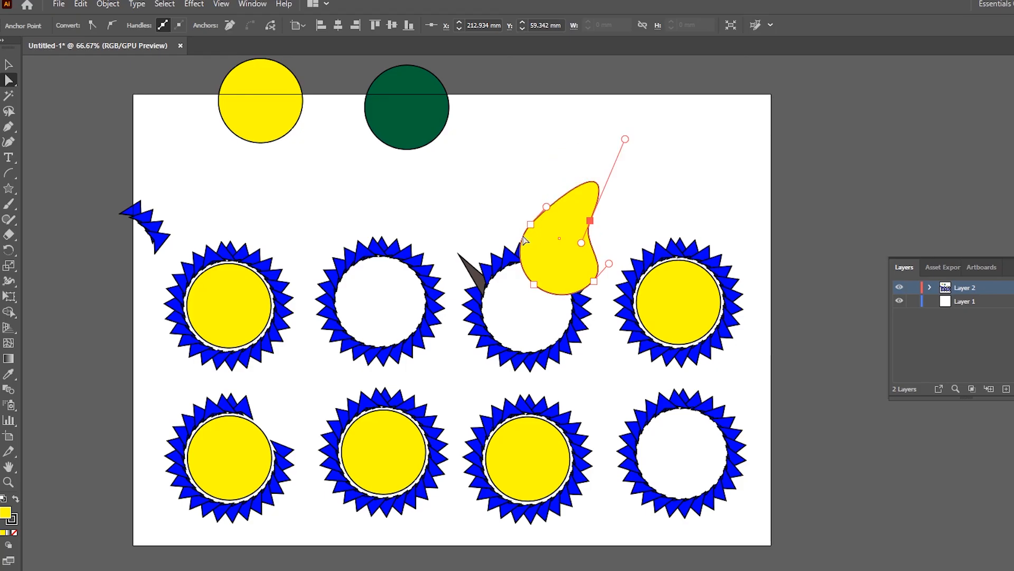